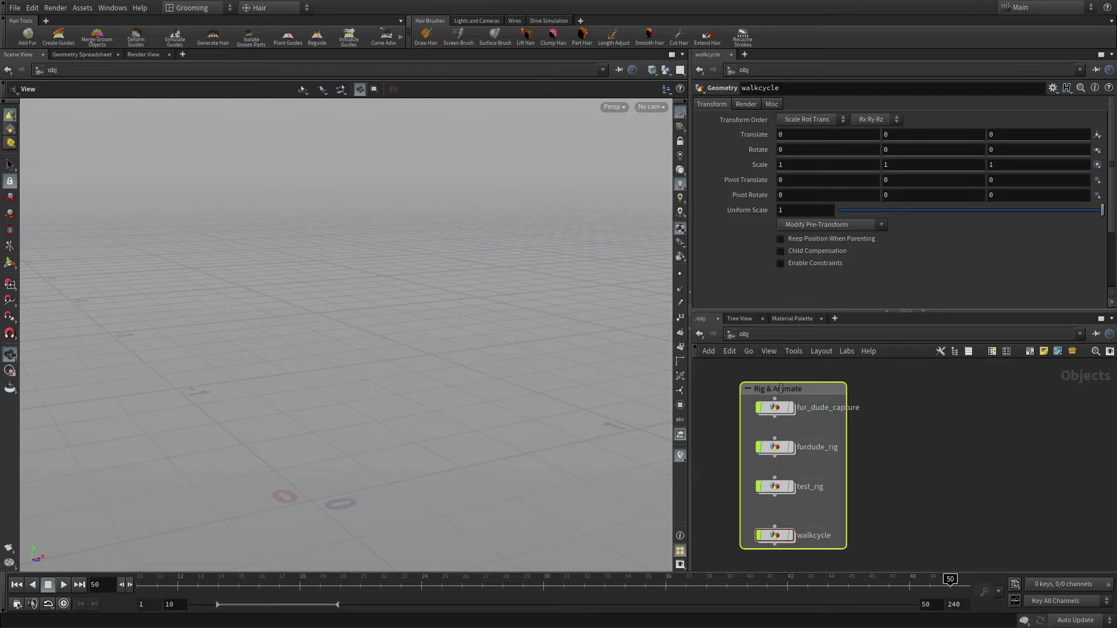
Finish titling the network box Rig & Animate and widen it to enclose the full fur_dude_capture label.
{"action": "key", "text": "Return"}
{"action": "left_click", "coordinate": [897, 423]}
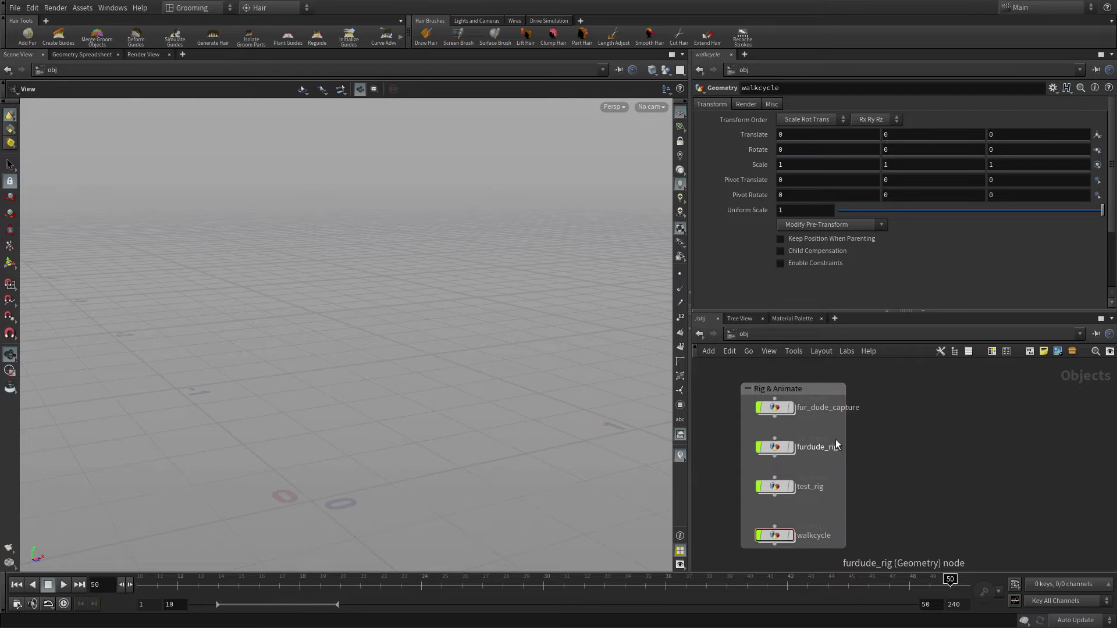
{"action": "left_click_drag", "start_coordinate": [847, 433], "coordinate": [871, 432]}
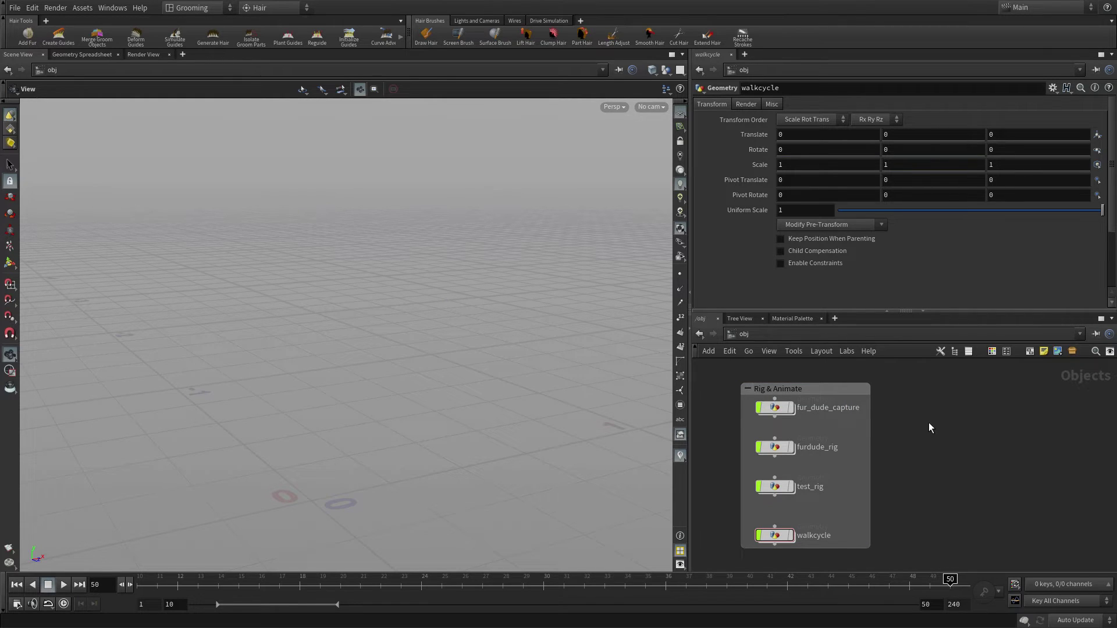
Add a File geometry object at object level beside the Rig & Animate network box.
{"action": "middle_click_drag", "start_coordinate": [931, 426], "coordinate": [887, 424]}
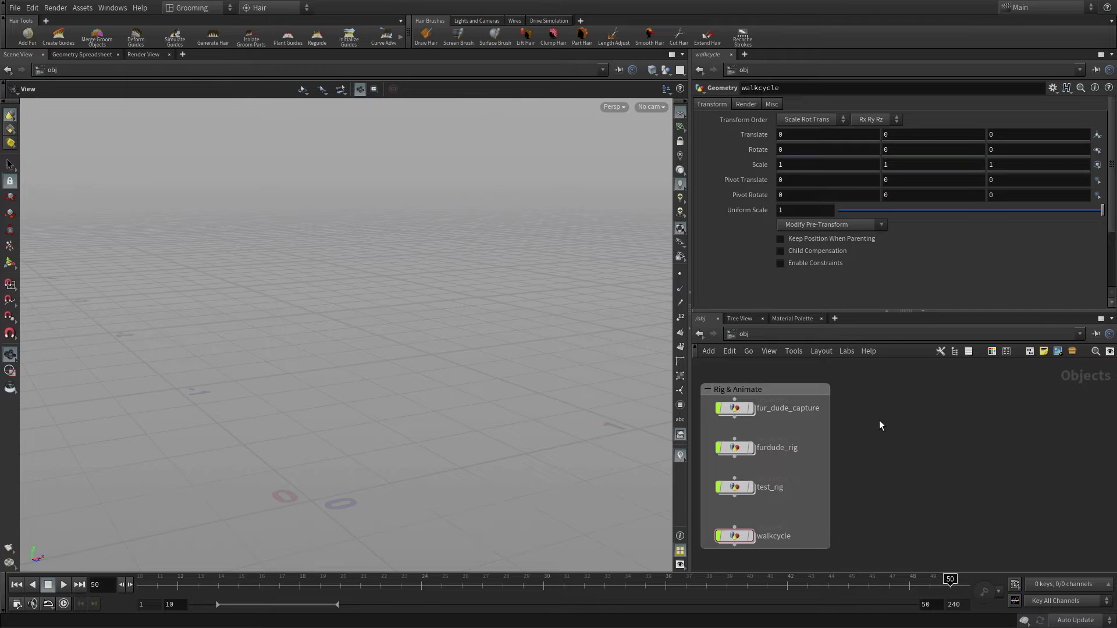
{"action": "key", "text": "Tab"}
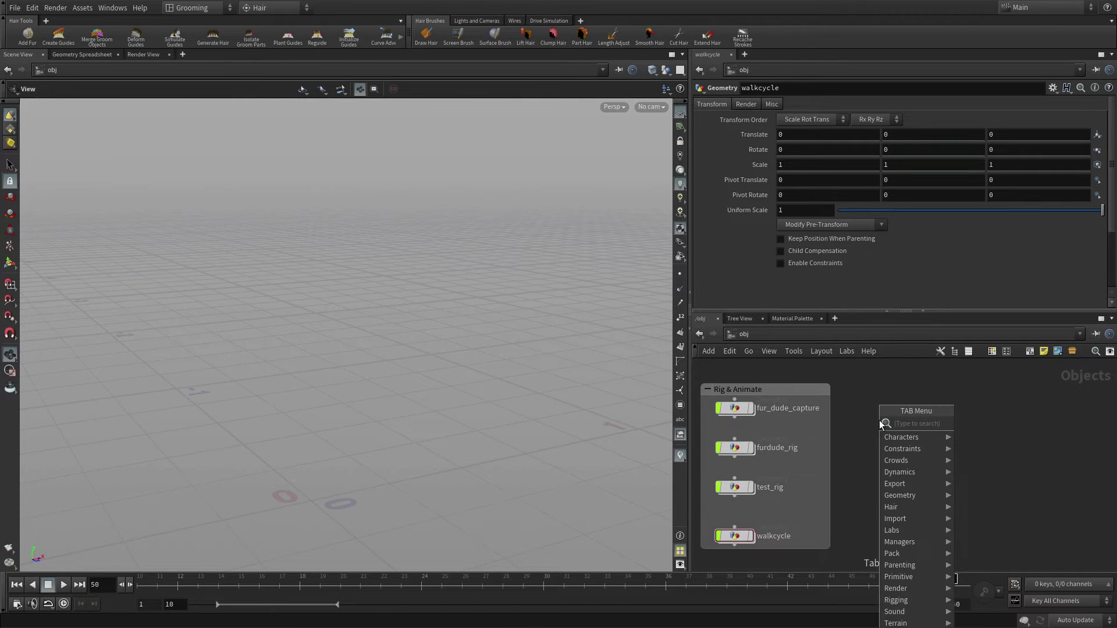
{"action": "type", "text": "file"}
{"action": "key", "text": "Return"}
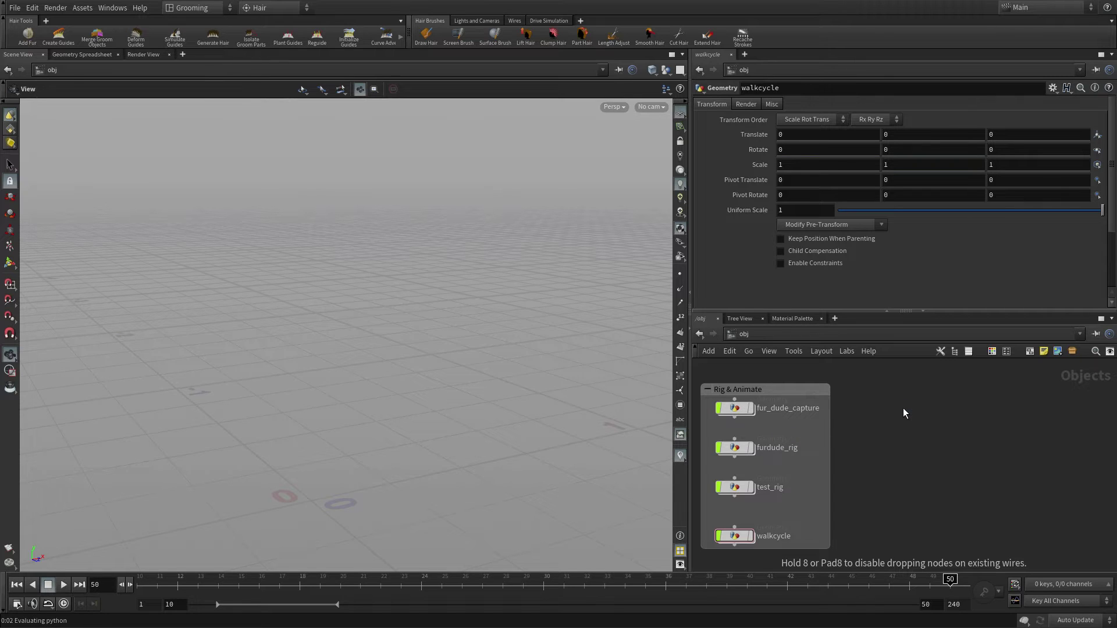
{"action": "left_click", "coordinate": [905, 413]}
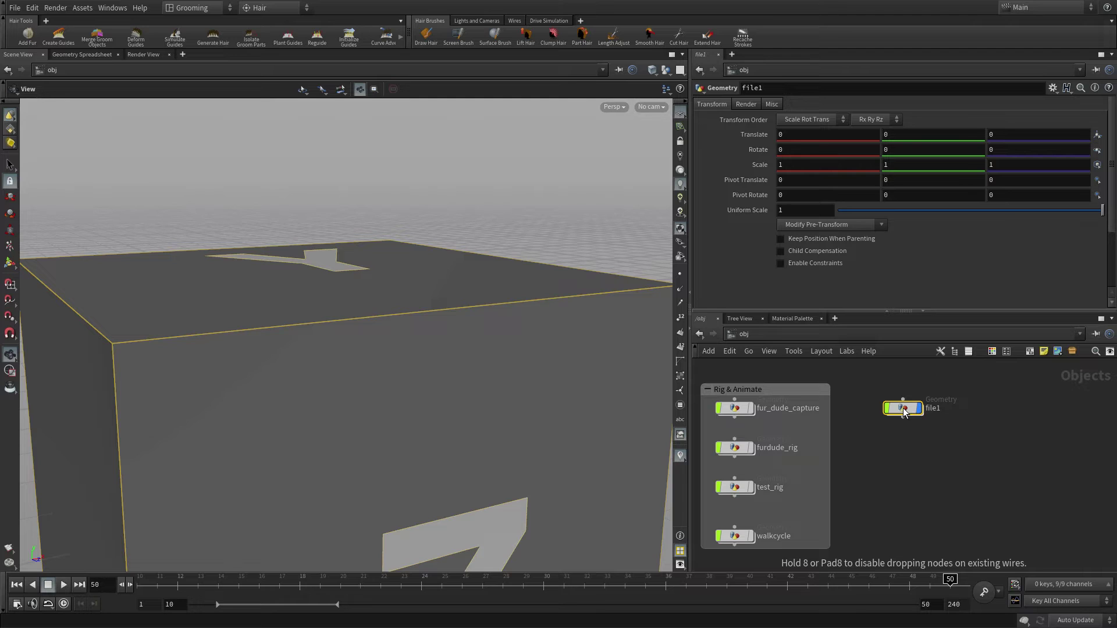
Inside the new object, load the geometry sequence furdude_walk.$F.bgeo.sc from $HIP/geo/walk, showing sequences as one entry.
{"action": "double_click", "coordinate": [905, 408]}
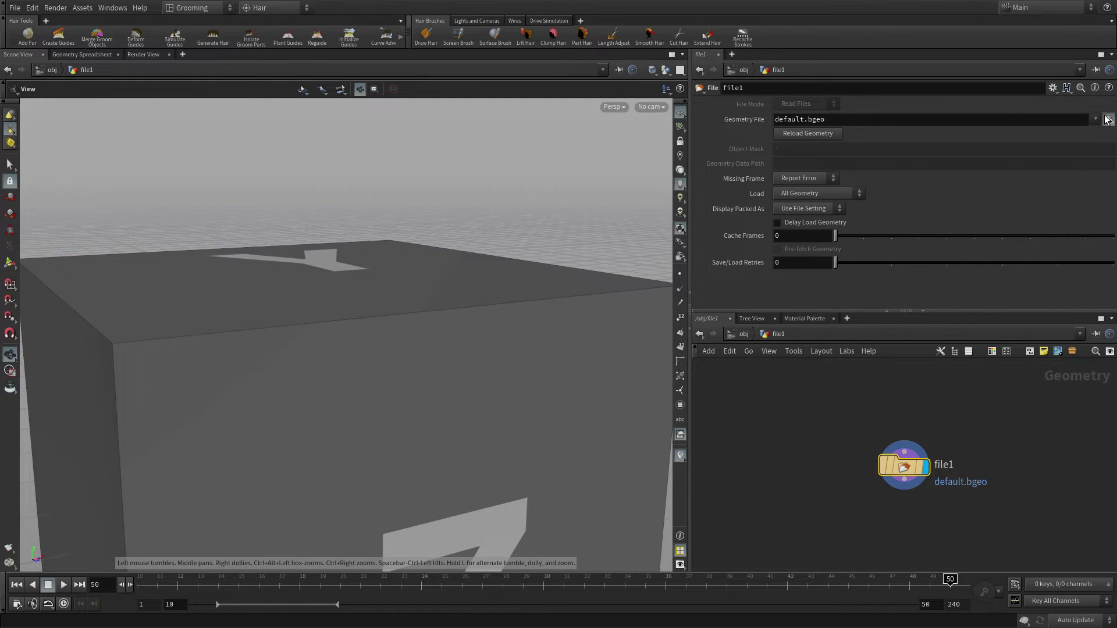
{"action": "left_click", "coordinate": [1109, 119]}
{"action": "double_click", "coordinate": [193, 176]}
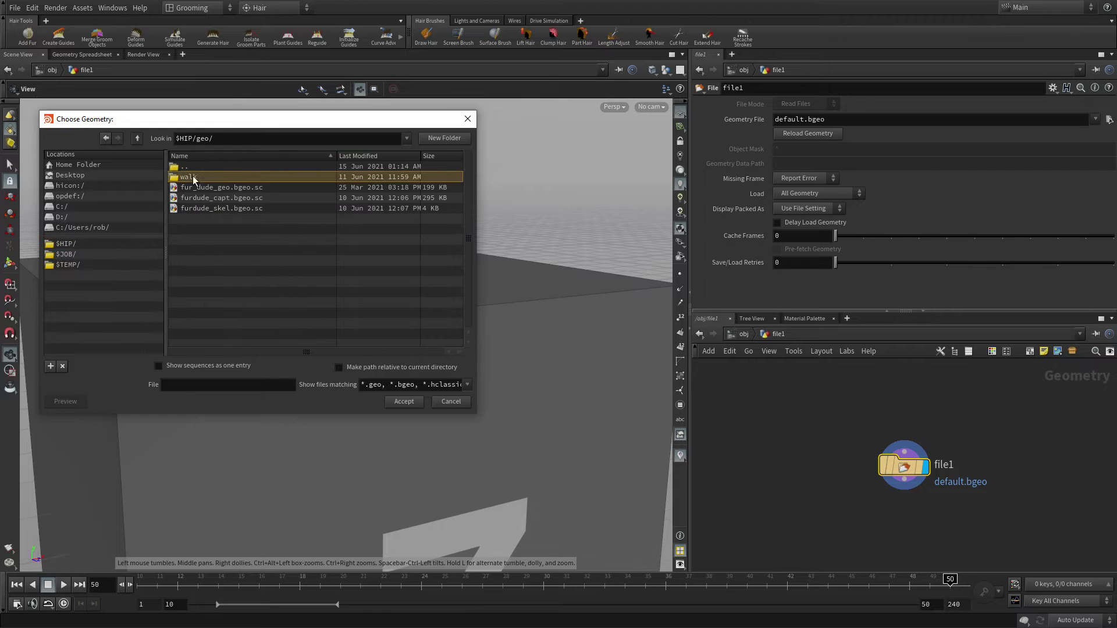
{"action": "double_click", "coordinate": [193, 176]}
{"action": "left_click", "coordinate": [211, 366]}
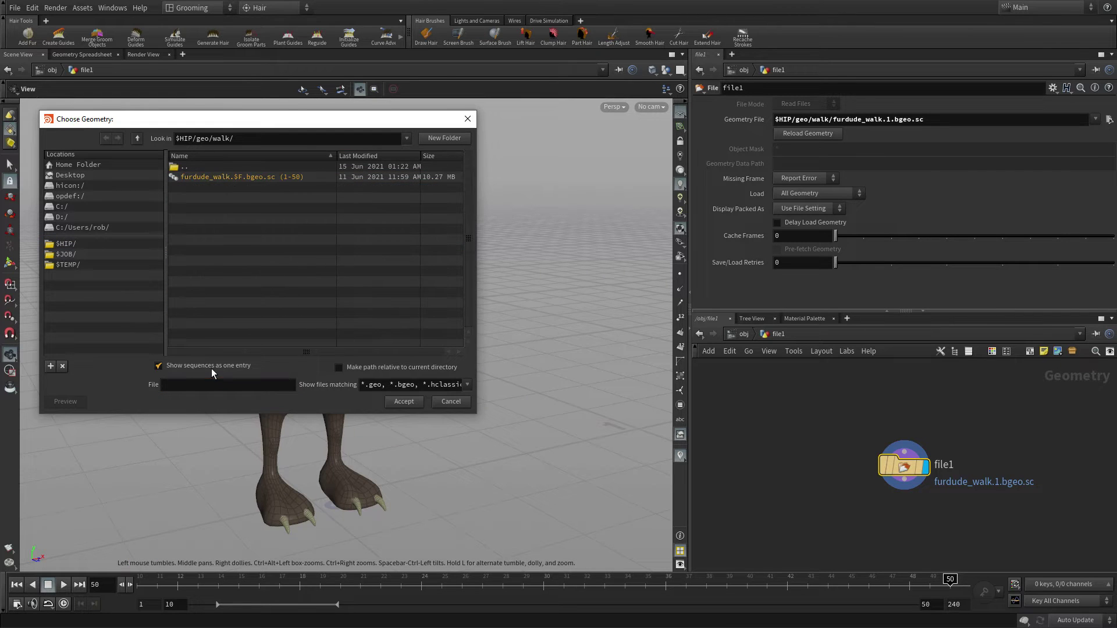
{"action": "left_click", "coordinate": [215, 177]}
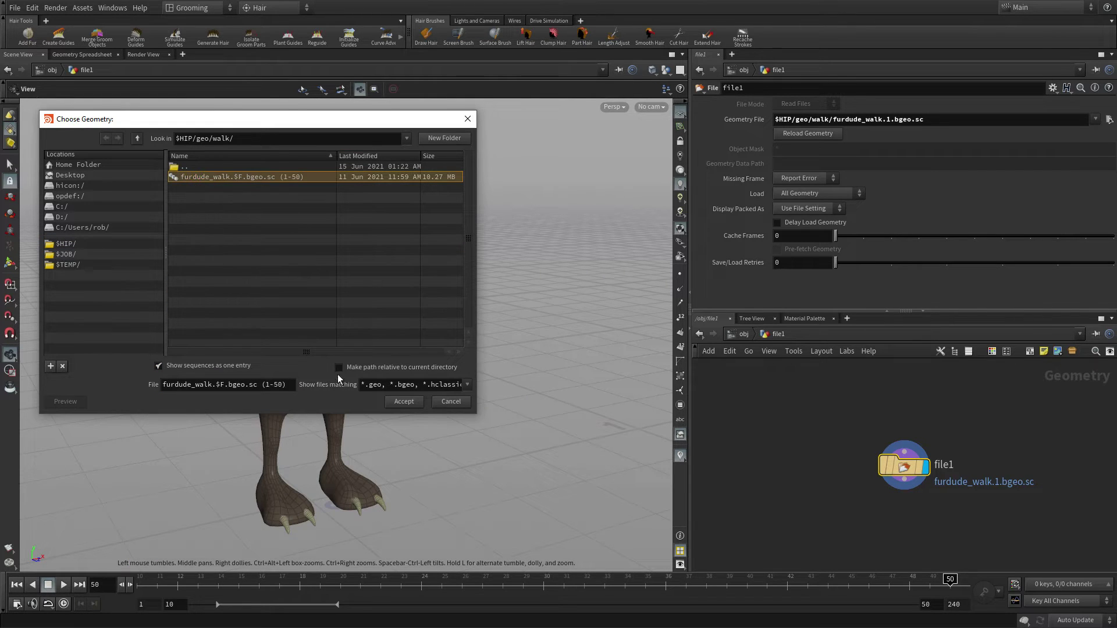
{"action": "left_click", "coordinate": [403, 401]}
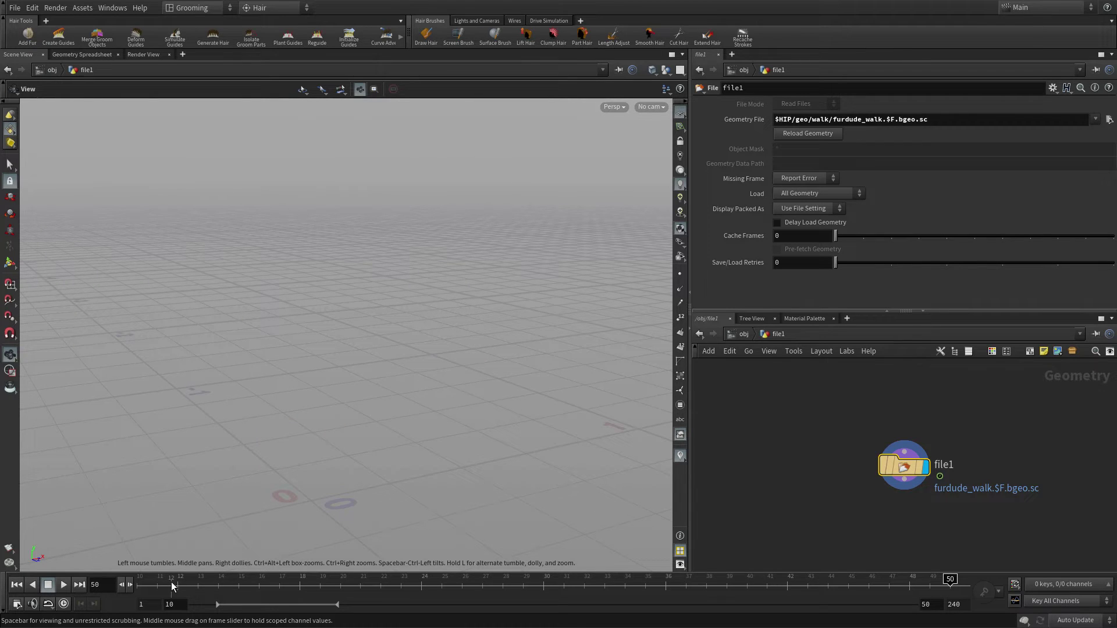
Scrub the timeline to frame 12 and back to frame 10, examining the walking character from the side.
{"action": "mouse_move", "coordinate": [172, 586]}
{"action": "left_mouse_down"}
{"action": "mouse_move", "coordinate": [915, 586]}
{"action": "mouse_move", "coordinate": [177, 586]}
{"action": "left_mouse_up"}
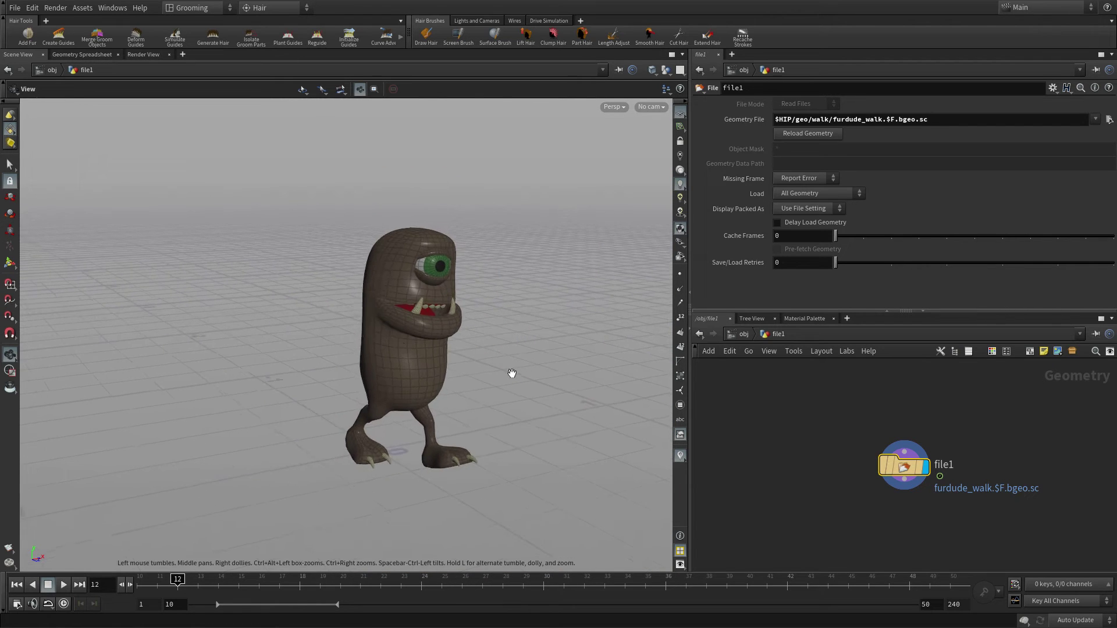
{"action": "middle_click_drag", "start_coordinate": [512, 373], "coordinate": [260, 292]}
{"action": "left_click_drag", "start_coordinate": [260, 294], "coordinate": [310, 288]}
{"action": "middle_click_drag", "start_coordinate": [331, 291], "coordinate": [295, 298]}
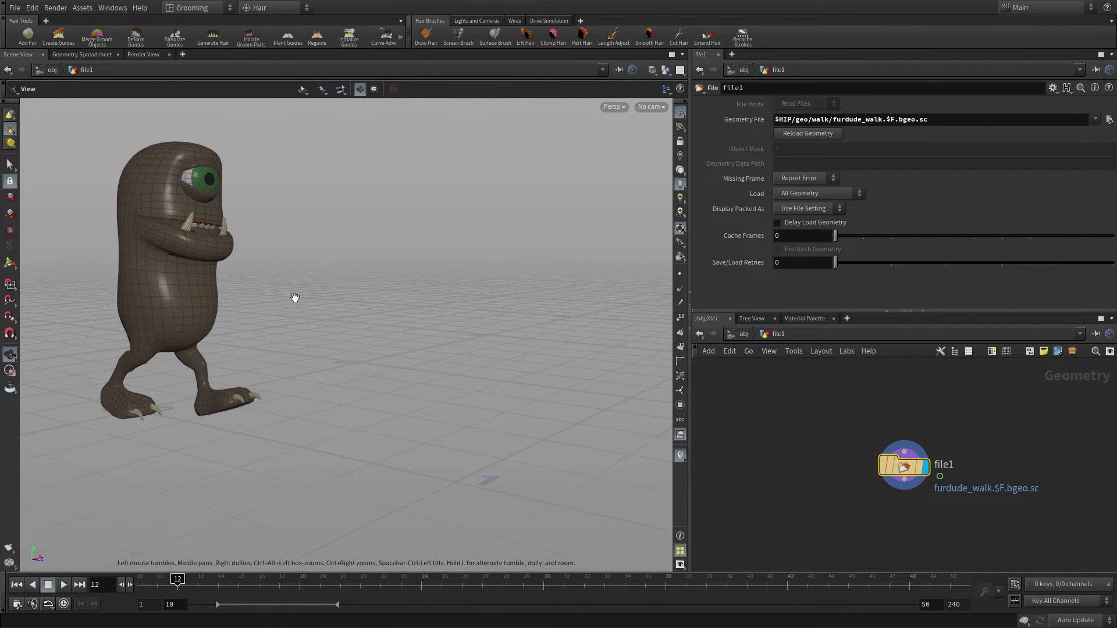
{"action": "left_click_drag", "start_coordinate": [295, 297], "coordinate": [363, 327]}
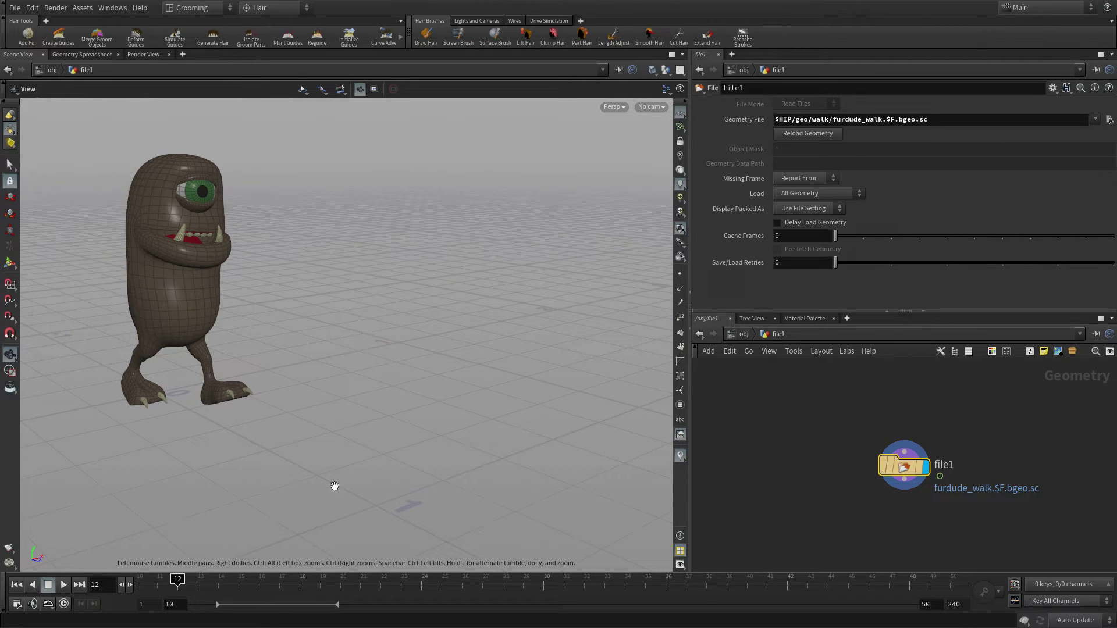
{"action": "left_click_drag", "start_coordinate": [179, 579], "coordinate": [135, 574]}
{"action": "left_click", "coordinate": [134, 574]}
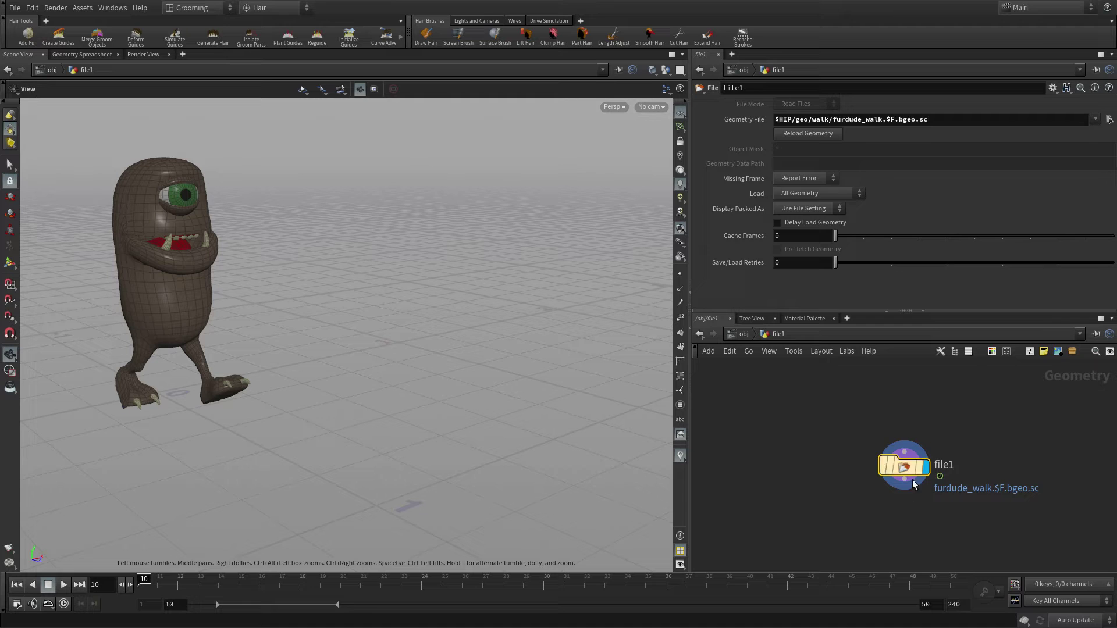
Add a Blast node below the file node, wire the file output into it and display the Blast result.
{"action": "middle_click_drag", "start_coordinate": [857, 504], "coordinate": [805, 457]}
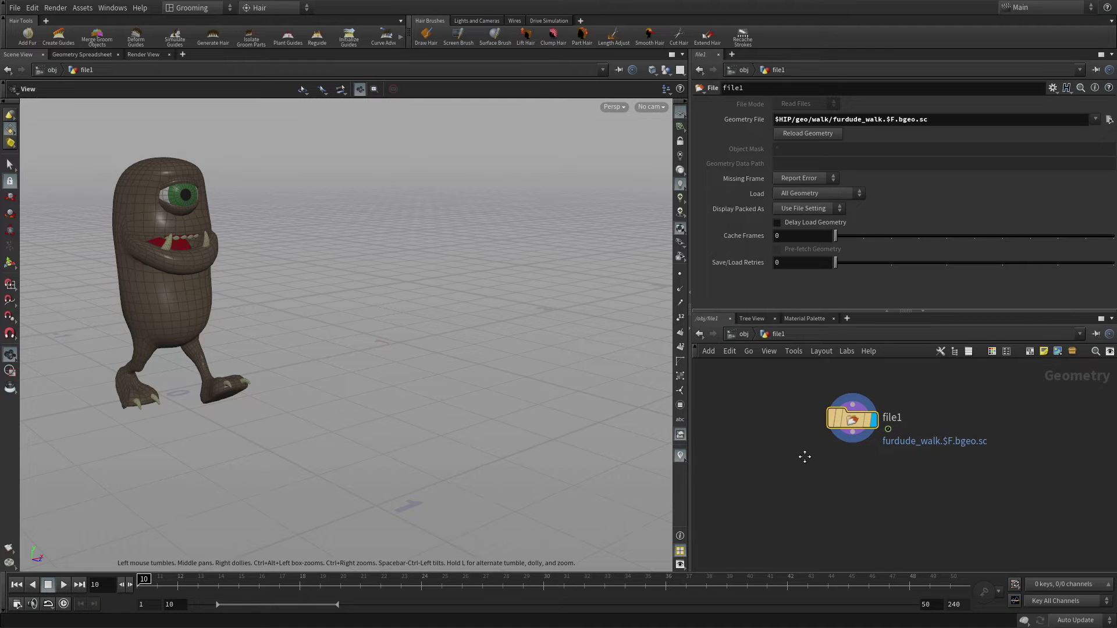
{"action": "left_click", "coordinate": [824, 494]}
{"action": "key", "text": "Tab"}
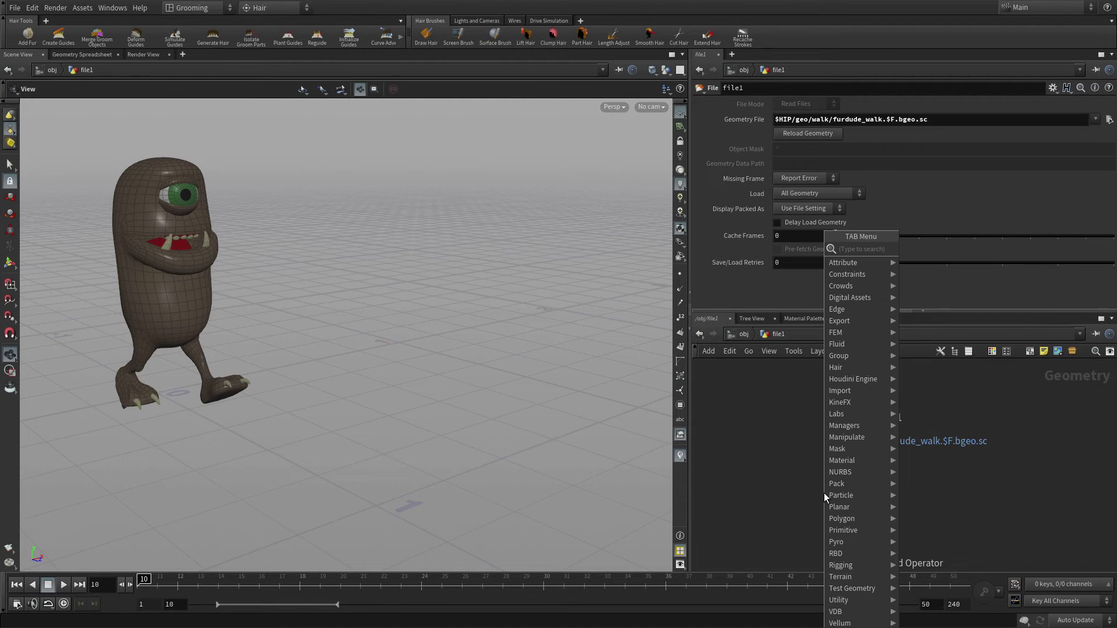
{"action": "type", "text": "bla"}
{"action": "key", "text": "Return"}
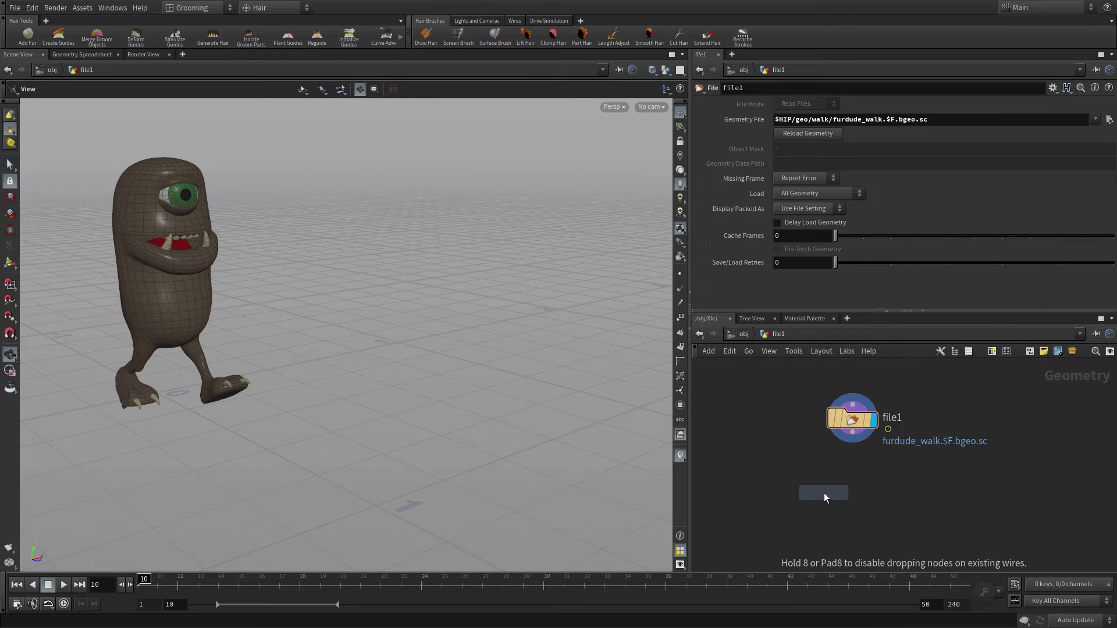
{"action": "left_click", "coordinate": [851, 490]}
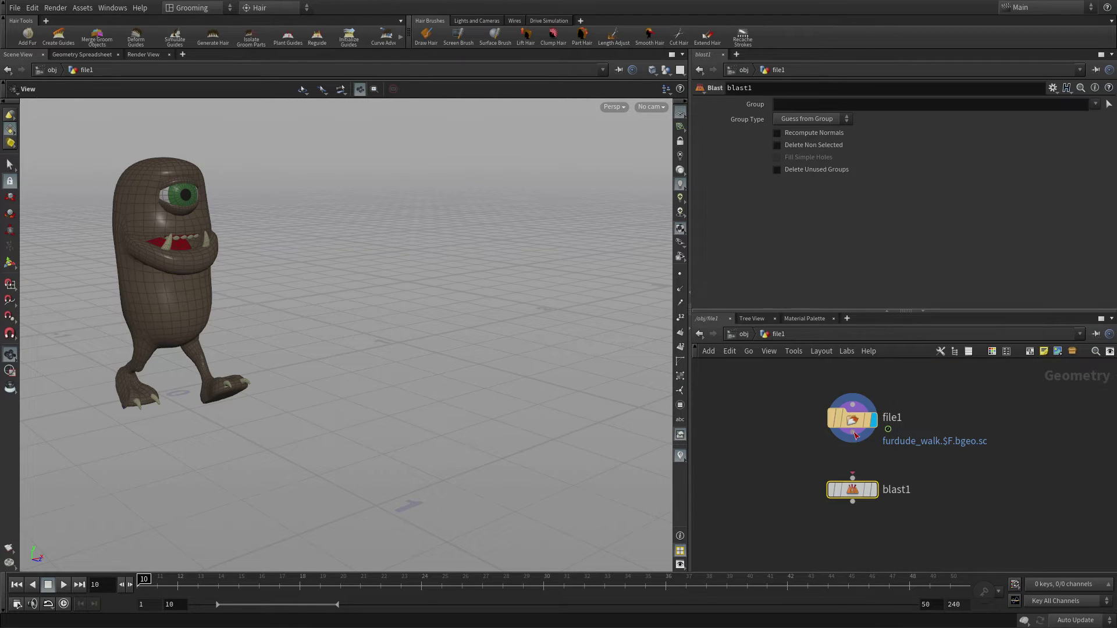
{"action": "left_click", "coordinate": [853, 432]}
{"action": "left_click", "coordinate": [852, 481]}
{"action": "left_click", "coordinate": [874, 490]}
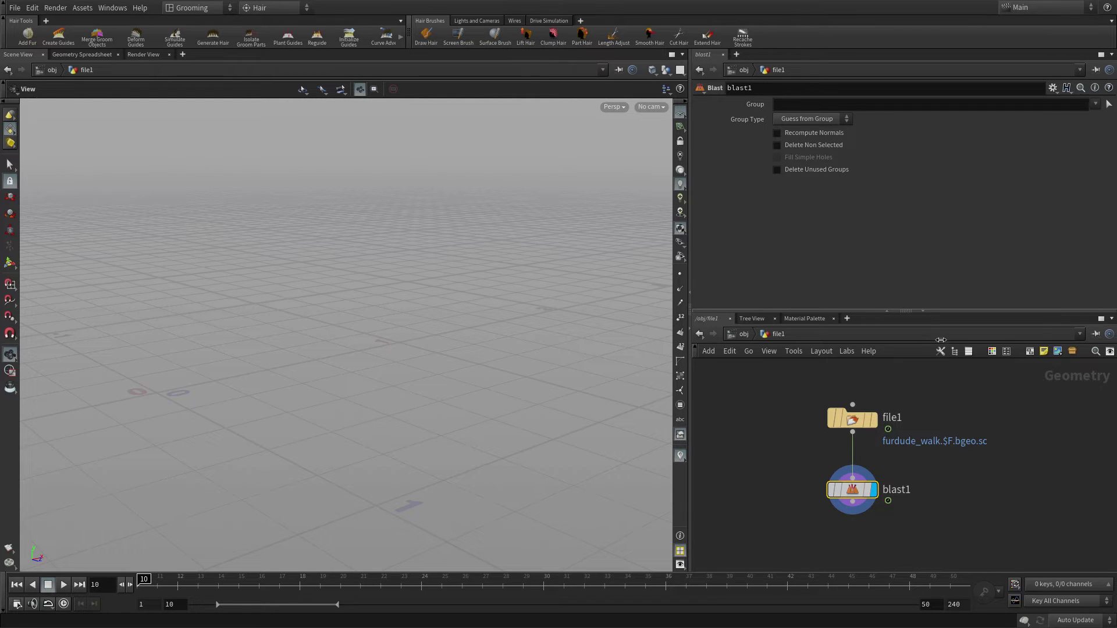
Set the Blast group to fur_dude_body and enable Delete Non Selected to keep only the body.
{"action": "left_click", "coordinate": [1096, 104]}
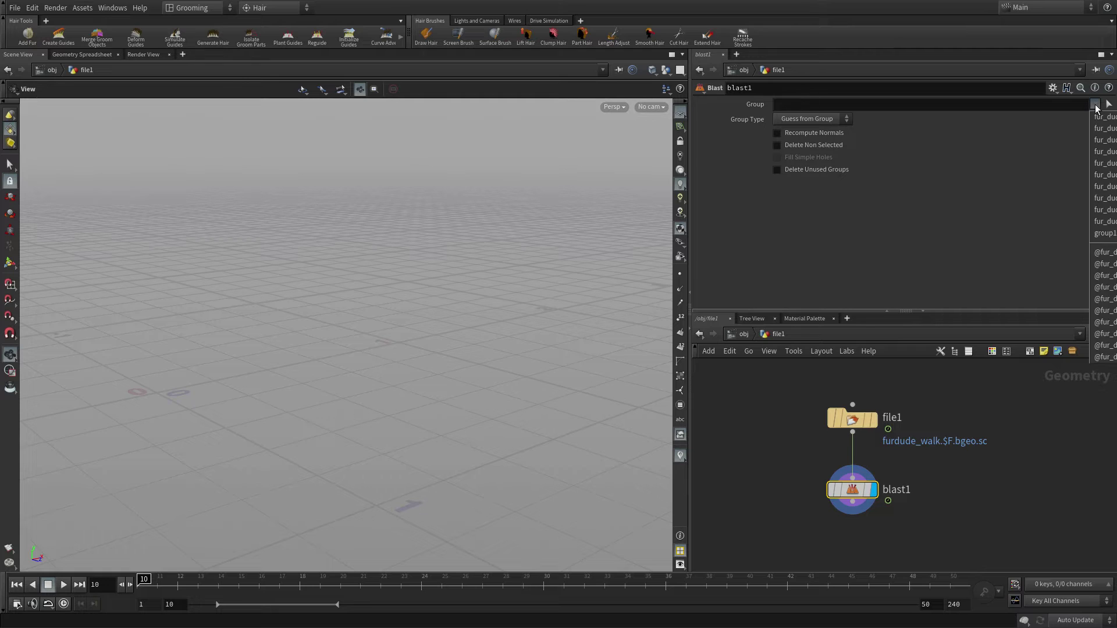
{"action": "left_click", "coordinate": [1111, 124]}
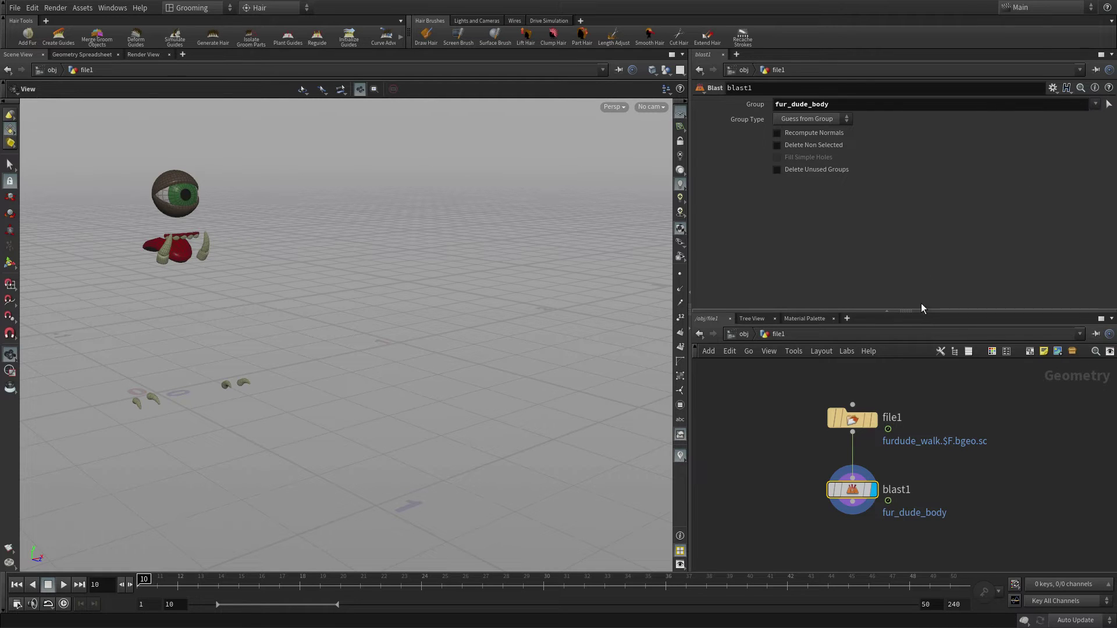
{"action": "left_click", "coordinate": [808, 146]}
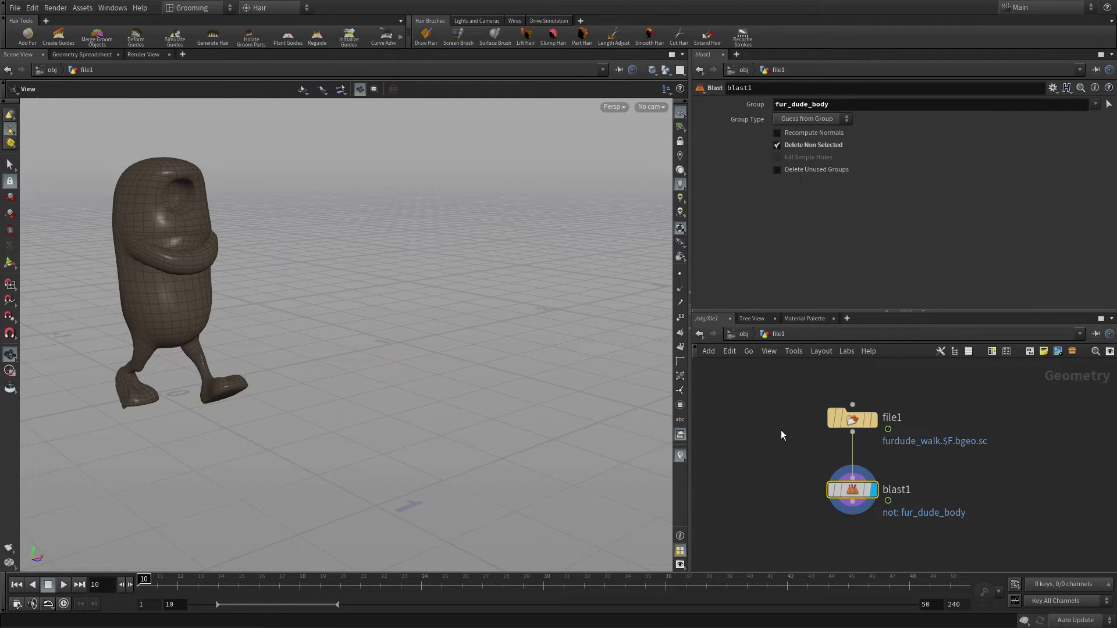
Return to the object level and rename the file1 geometry object to fd_anim.
{"action": "left_click", "coordinate": [743, 334]}
{"action": "left_click", "coordinate": [937, 407]}
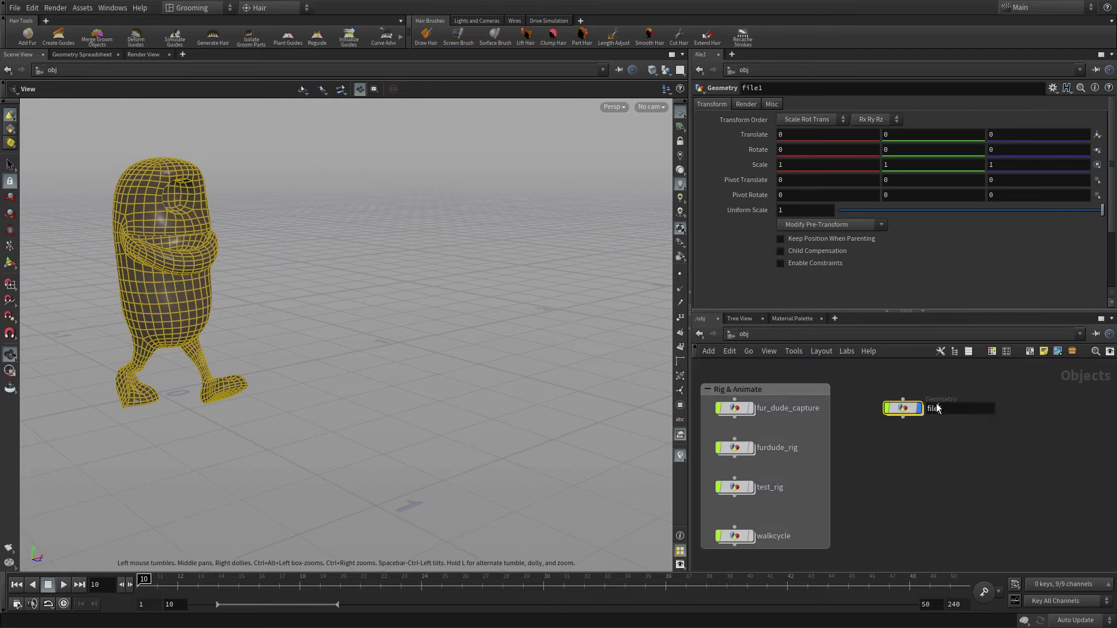
{"action": "type", "text": "fd_anim"}
{"action": "key", "text": "Return"}
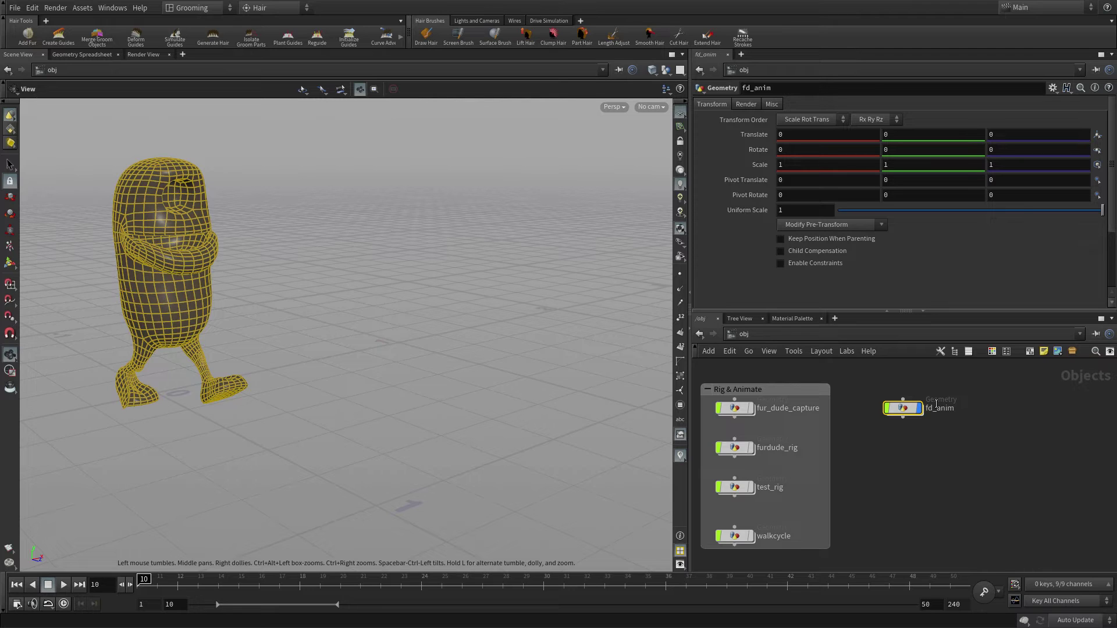
Duplicate the fd_anim object beside the original and rename the copy to fd_rest.
{"action": "mouse_move", "coordinate": [905, 409]}
{"action": "left_click_drag", "start_coordinate": [903, 410], "coordinate": [1022, 405]}
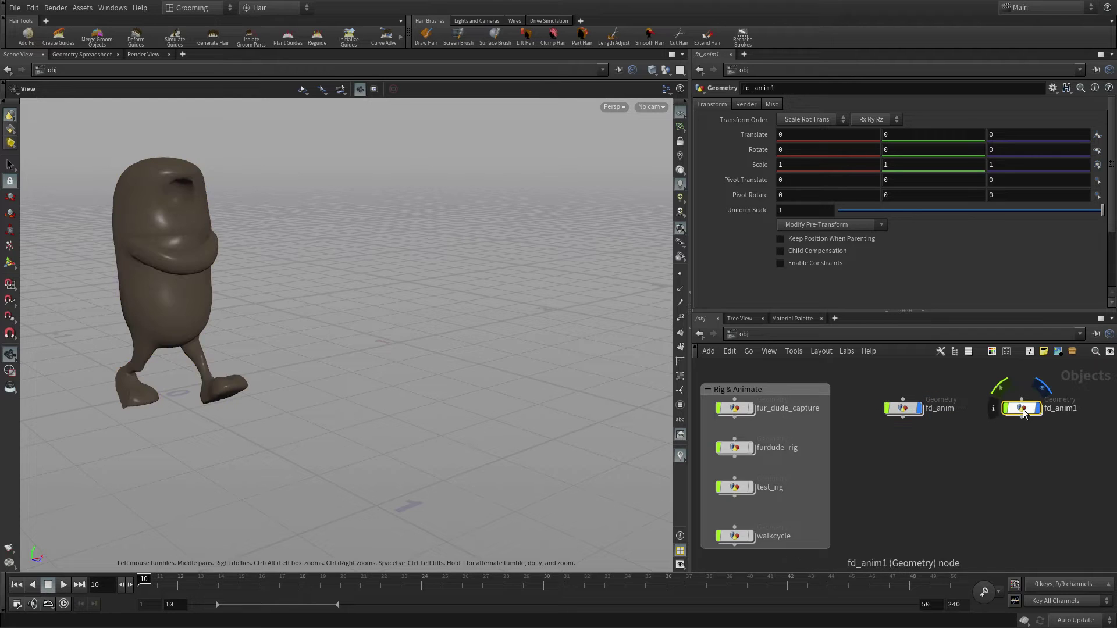
{"action": "left_click", "coordinate": [1067, 408]}
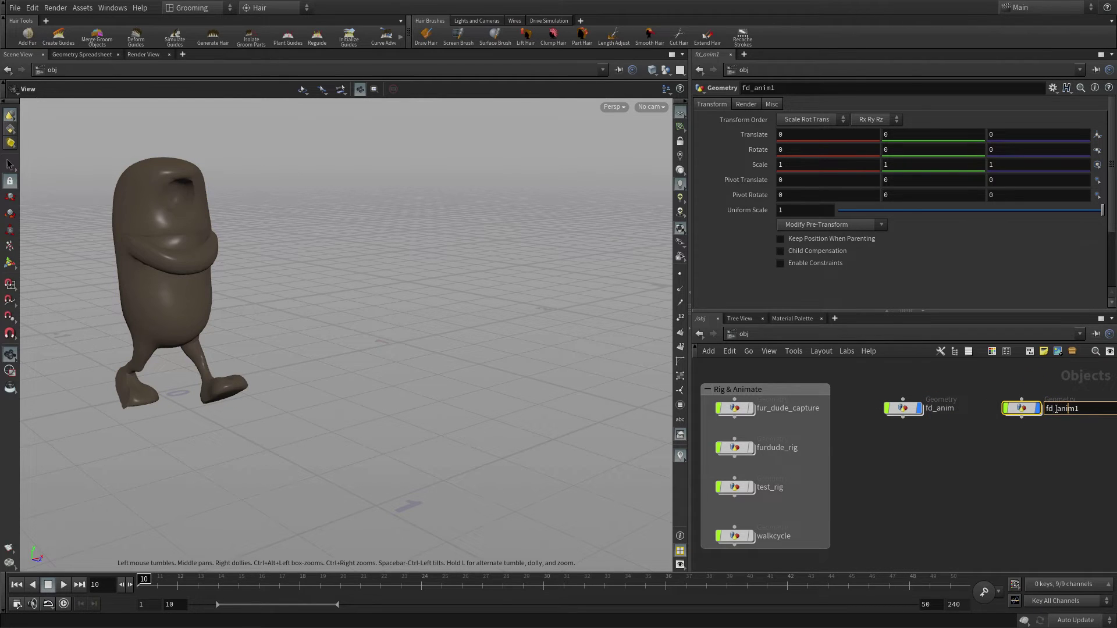
{"action": "left_click_drag", "start_coordinate": [1058, 408], "coordinate": [1100, 404]}
{"action": "type", "text": "rest"}
{"action": "key", "text": "Return"}
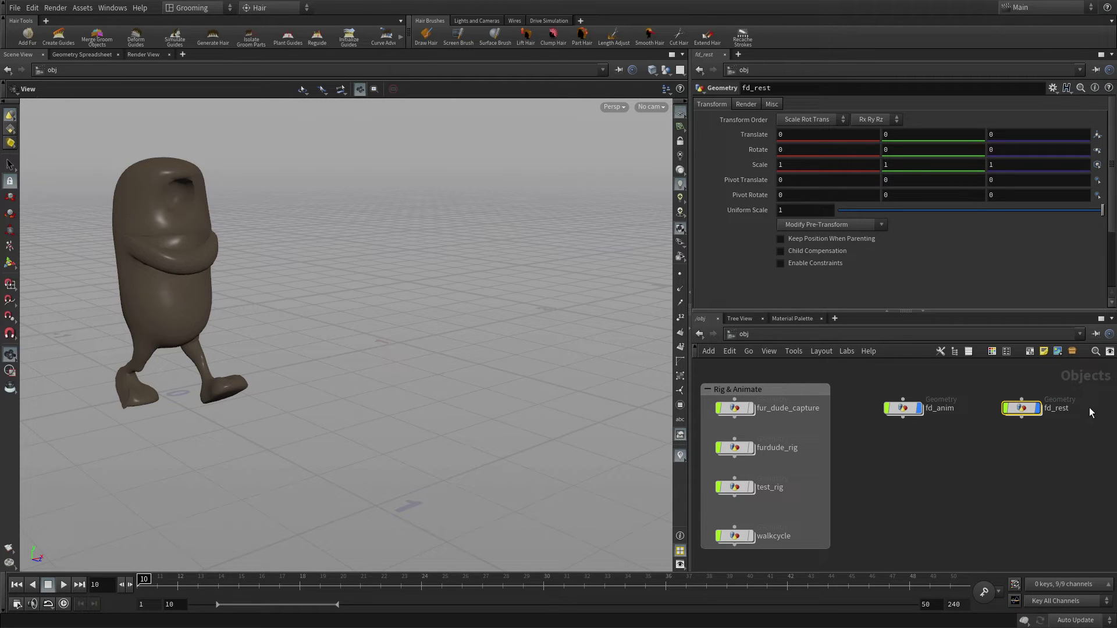
Inside fd_rest, replace $F with 1 in the file node's geometry path so it reads furdude_walk.1.bgeo.sc.
{"action": "double_click", "coordinate": [1028, 408]}
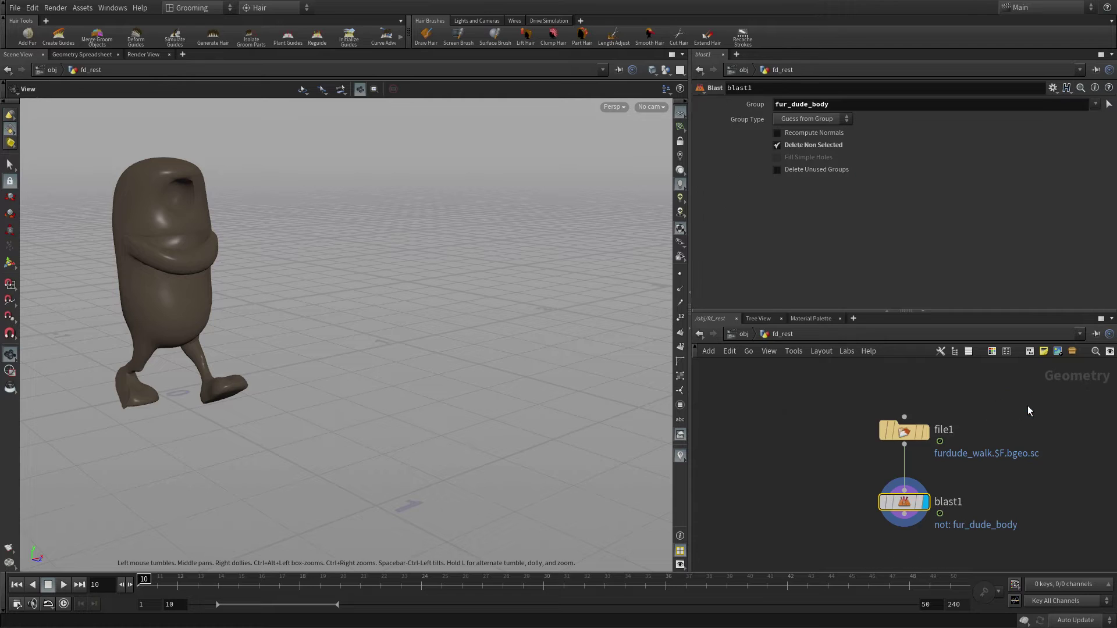
{"action": "left_click", "coordinate": [903, 430]}
{"action": "double_click", "coordinate": [890, 118]}
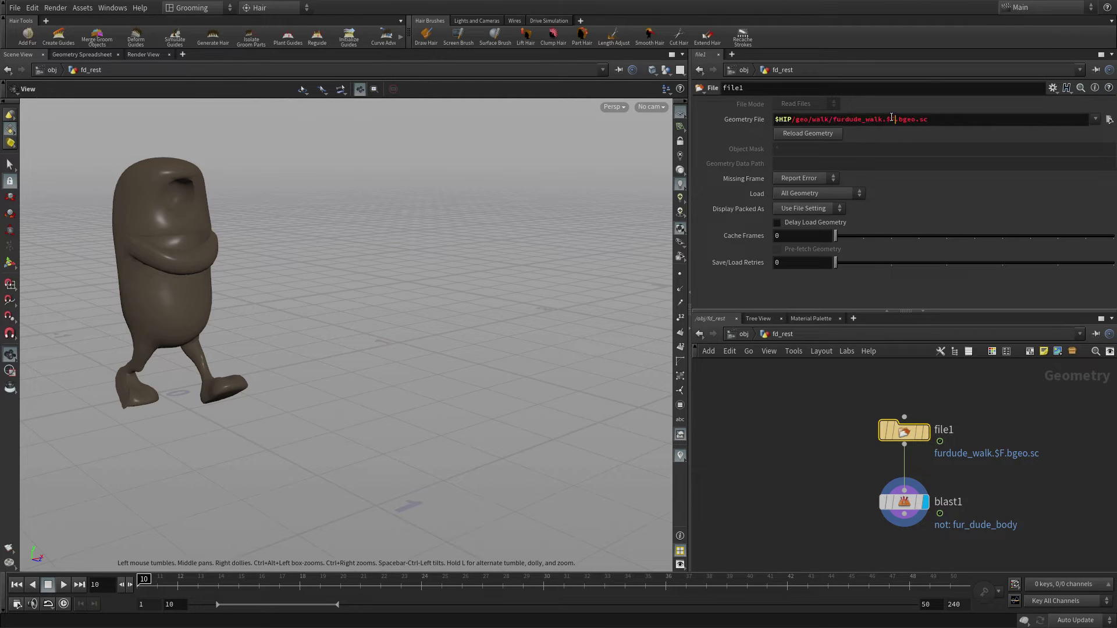
{"action": "type", "text": "1"}
{"action": "key", "text": "Return"}
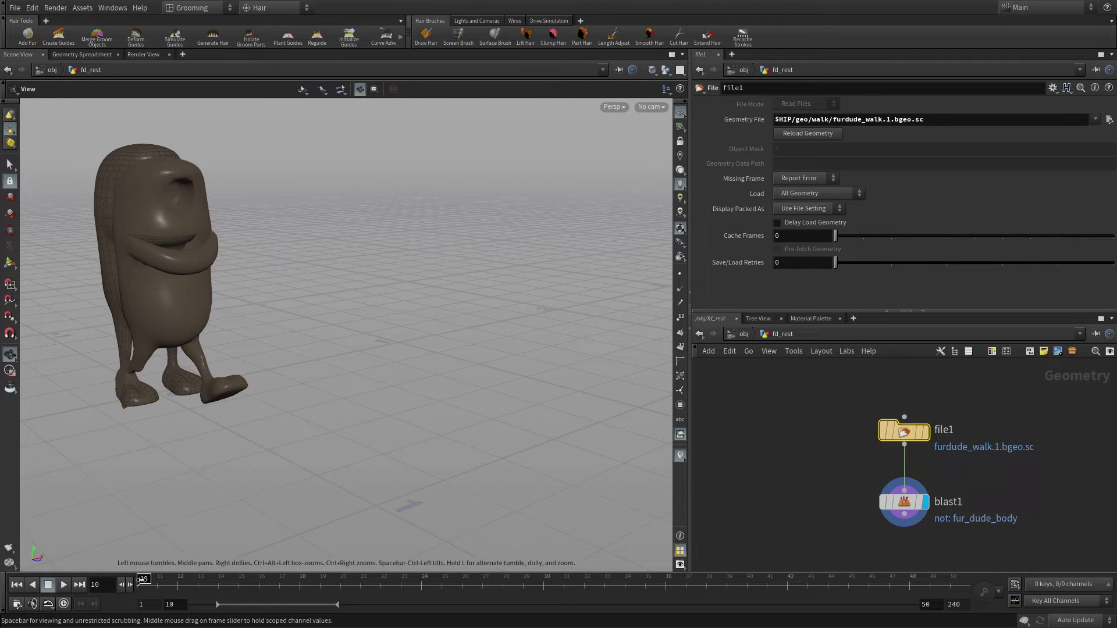
Set the playback range to start at frame 1 and scrub to frame 25 to compare the rest and animated bodies.
{"action": "mouse_move", "coordinate": [143, 580]}
{"action": "left_mouse_down"}
{"action": "mouse_move", "coordinate": [707, 573]}
{"action": "mouse_move", "coordinate": [29, 532]}
{"action": "mouse_move", "coordinate": [362, 573]}
{"action": "mouse_move", "coordinate": [746, 590]}
{"action": "mouse_move", "coordinate": [59, 568]}
{"action": "left_mouse_up"}
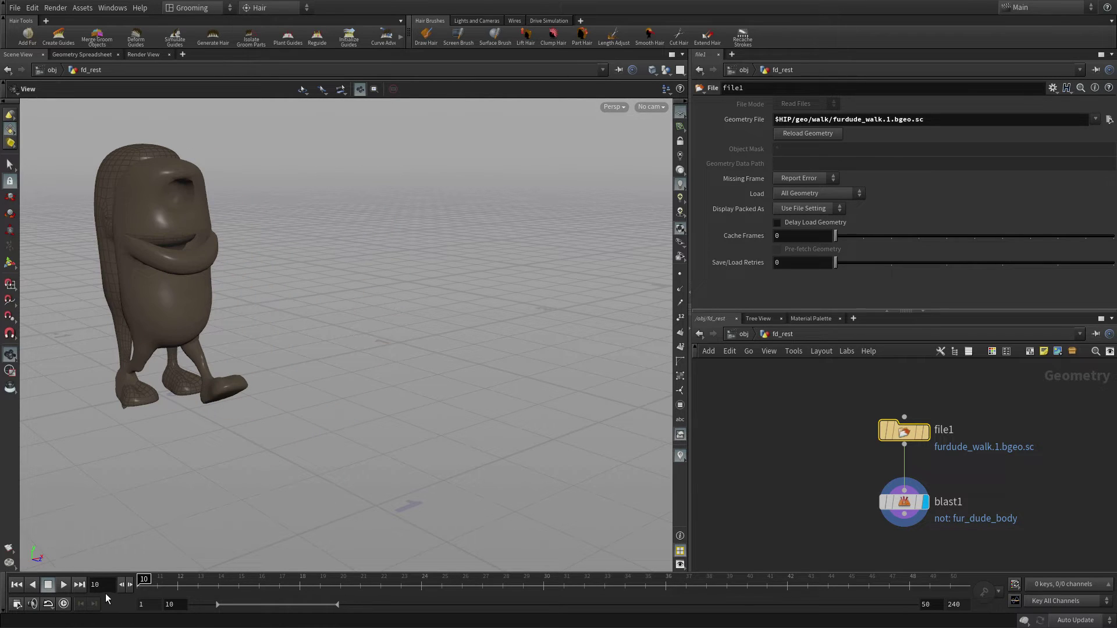
{"action": "left_click_drag", "start_coordinate": [176, 604], "coordinate": [126, 591]}
{"action": "type", "text": "1"}
{"action": "key", "text": "Return"}
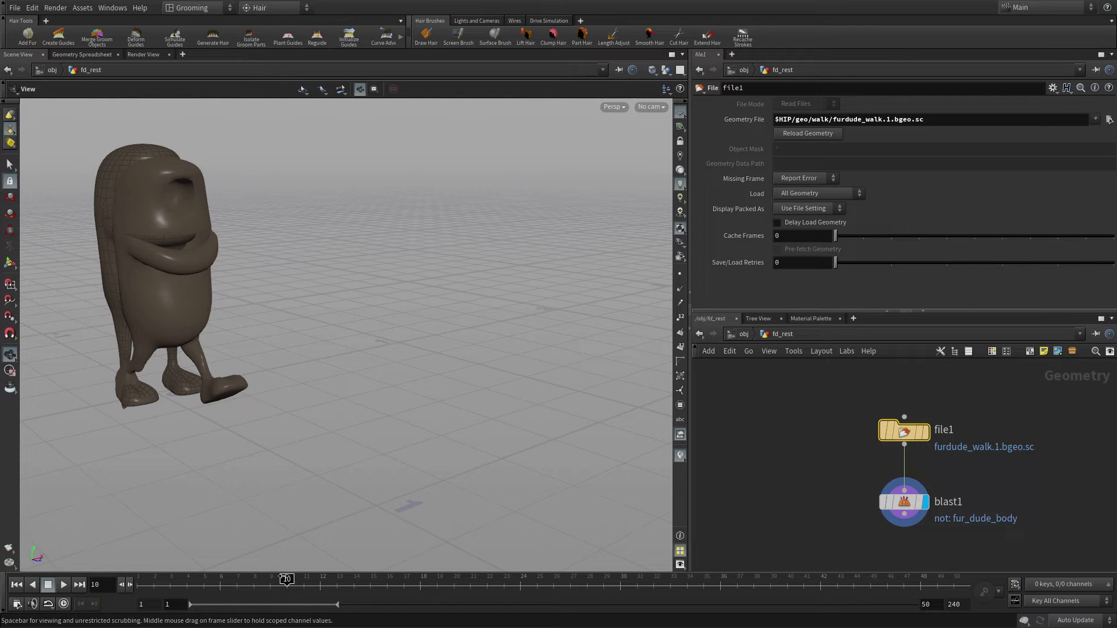
{"action": "left_click_drag", "start_coordinate": [285, 580], "coordinate": [537, 530]}
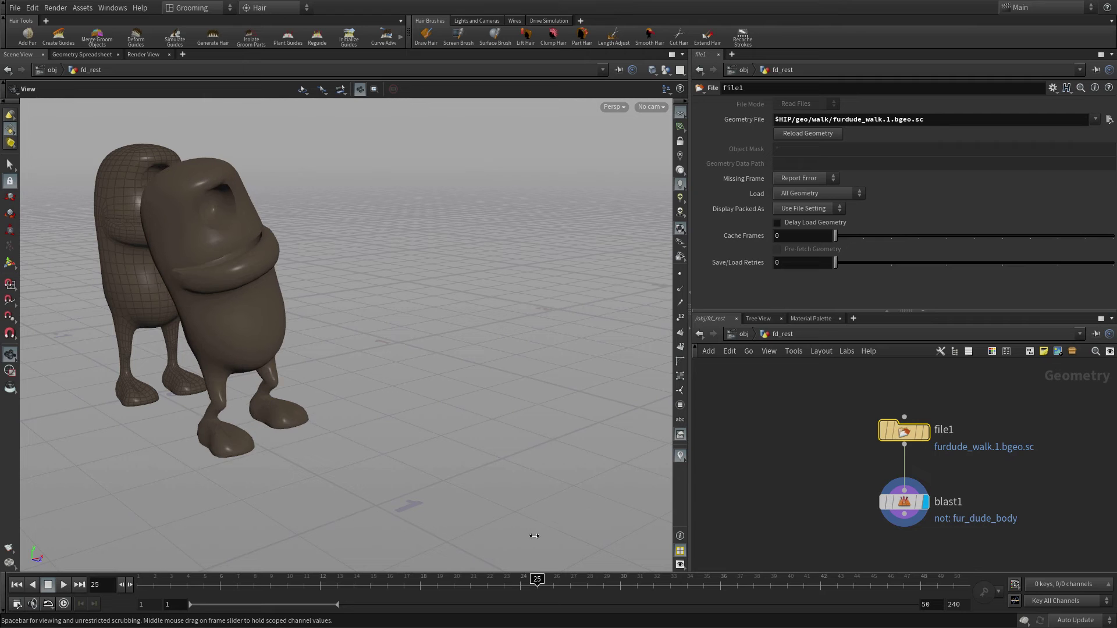
{"action": "left_click_drag", "start_coordinate": [429, 410], "coordinate": [454, 394]}
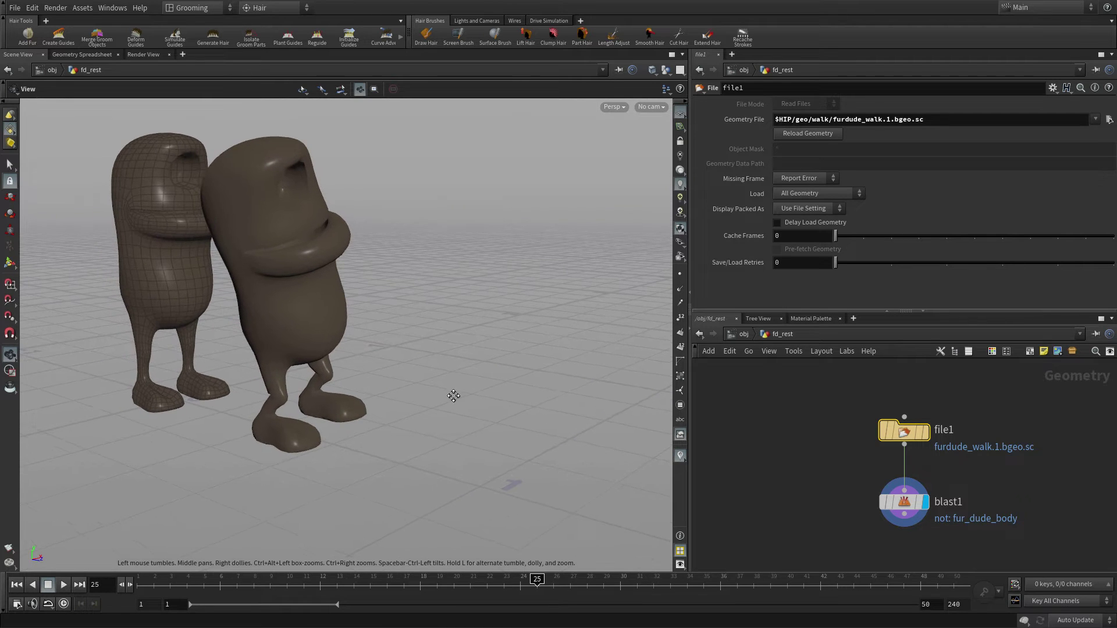
At the object level, scrub to frame 29 and add fur with fd_rest as the static geometry and fd_anim as the animated geometry.
{"action": "left_click", "coordinate": [736, 333]}
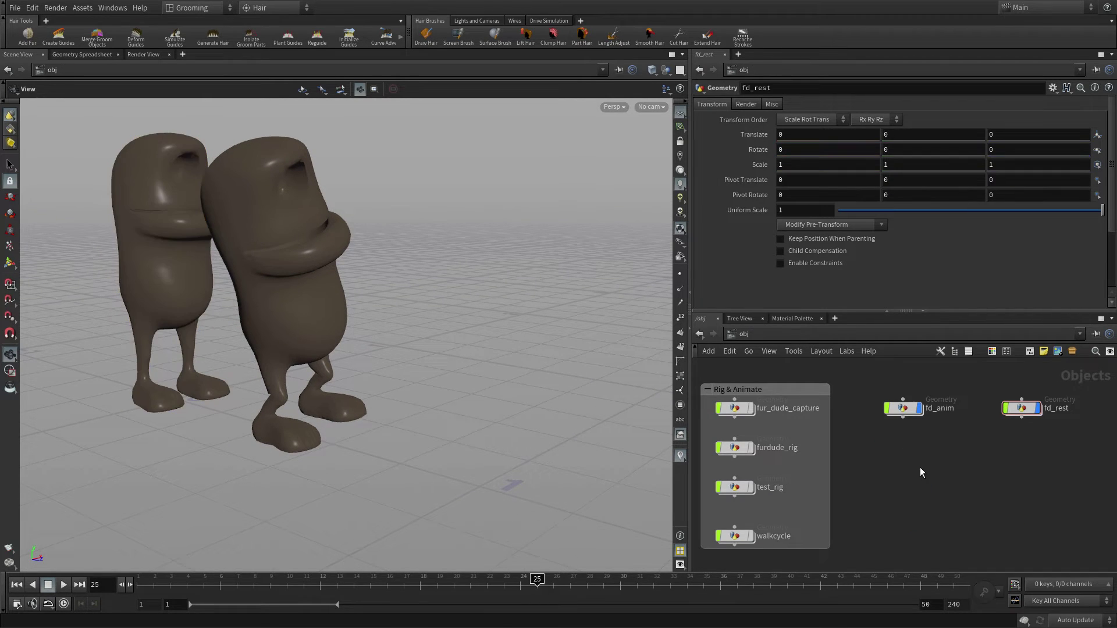
{"action": "mouse_move", "coordinate": [534, 584]}
{"action": "left_mouse_down"}
{"action": "mouse_move", "coordinate": [142, 573]}
{"action": "mouse_move", "coordinate": [604, 566]}
{"action": "left_mouse_up"}
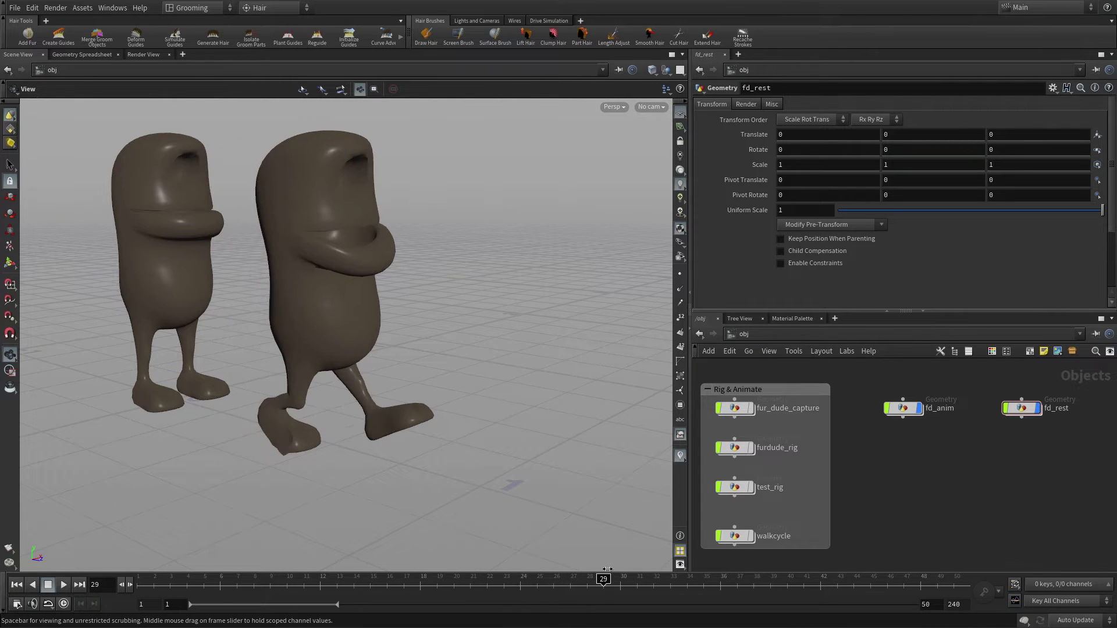
{"action": "left_click", "coordinate": [28, 39]}
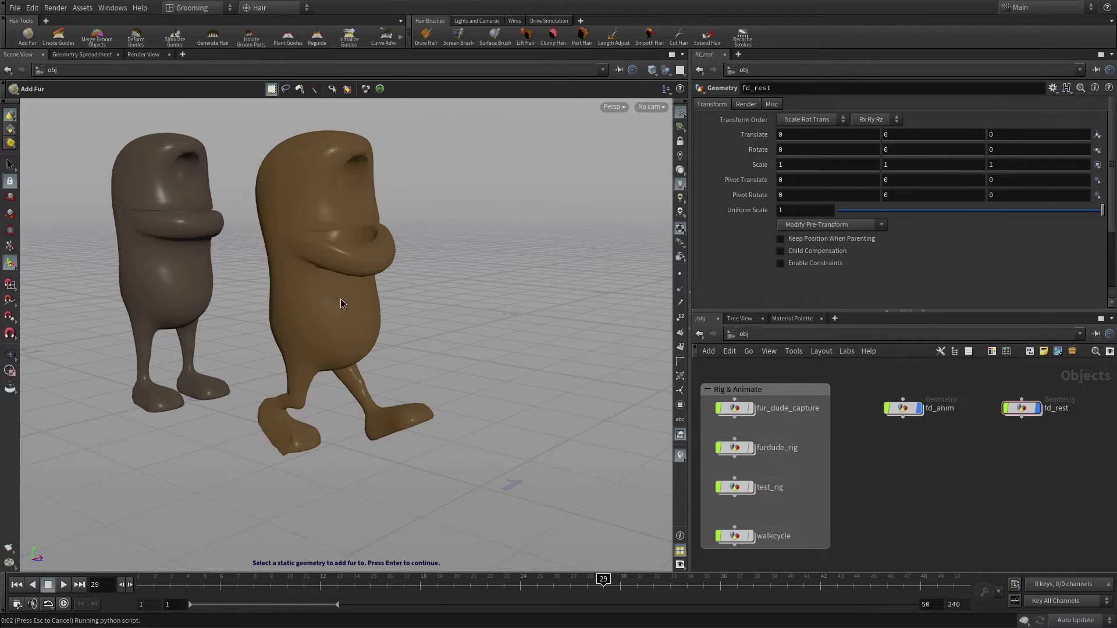
{"action": "left_click", "coordinate": [168, 301]}
{"action": "key", "text": "Return"}
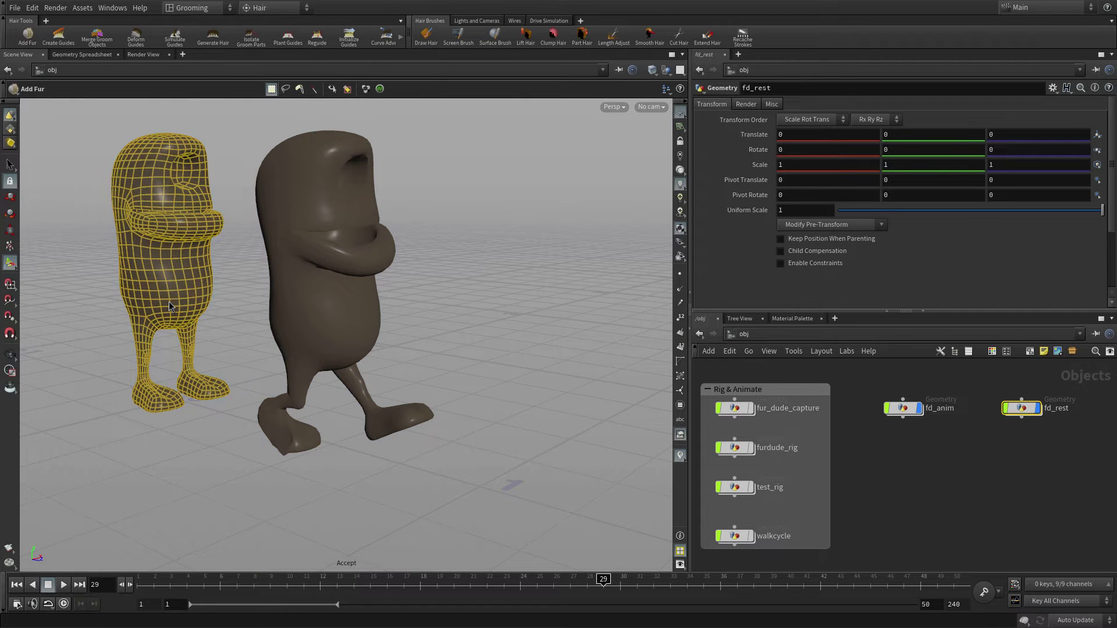
{"action": "left_click", "coordinate": [339, 312]}
{"action": "key", "text": "Return"}
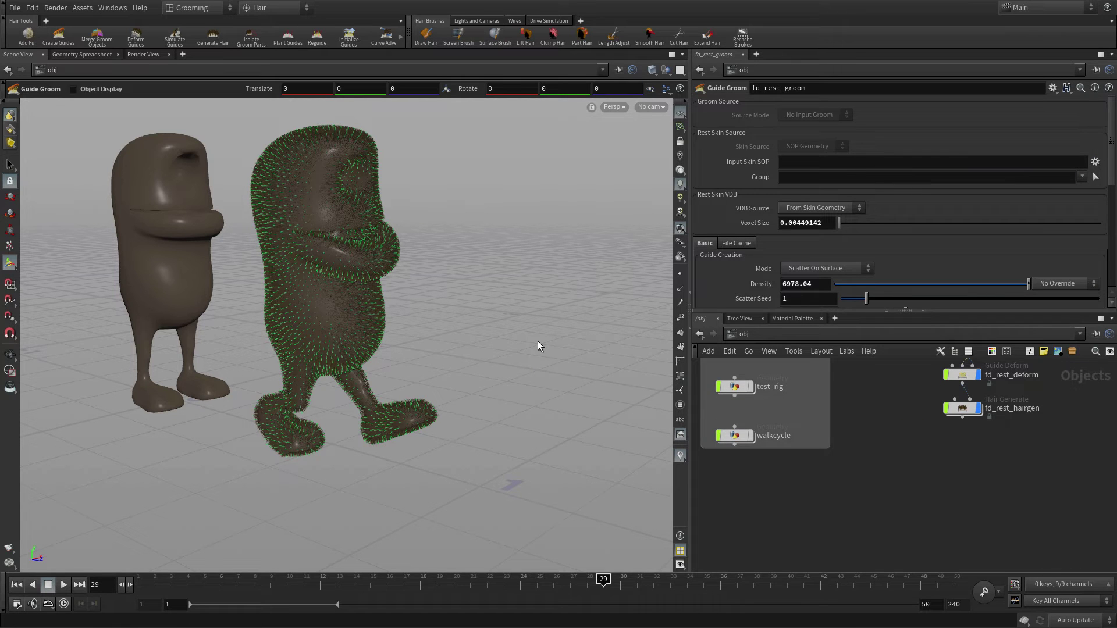
Turn off the display of the fd_rest_hairgen, fd_rest_deform and fd_rest objects.
{"action": "middle_click_drag", "start_coordinate": [918, 431], "coordinate": [879, 509]}
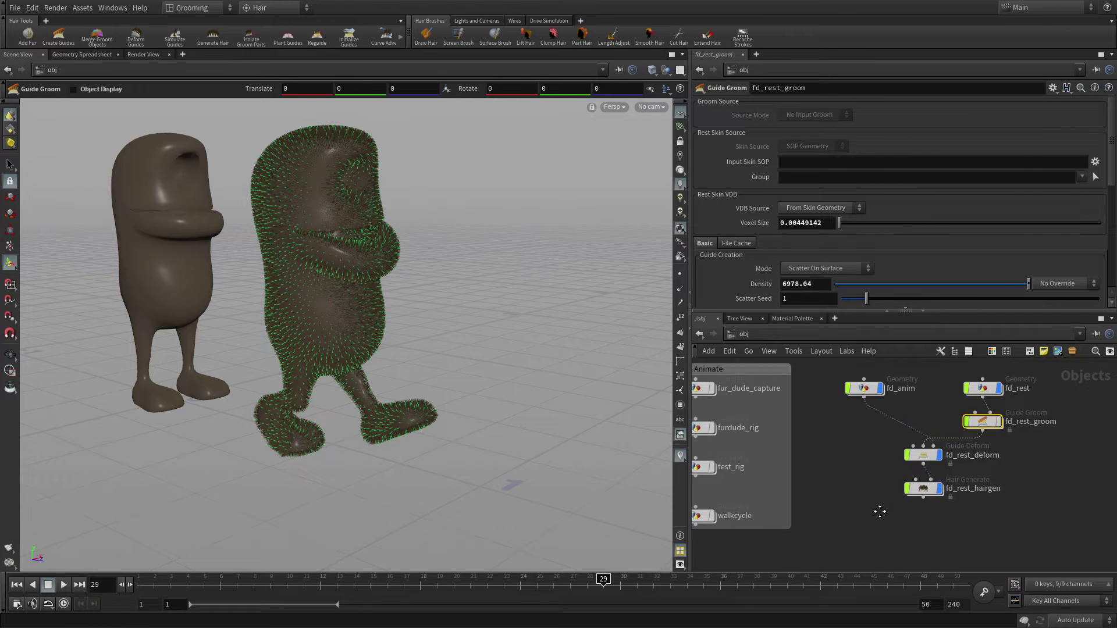
{"action": "left_click", "coordinate": [940, 489]}
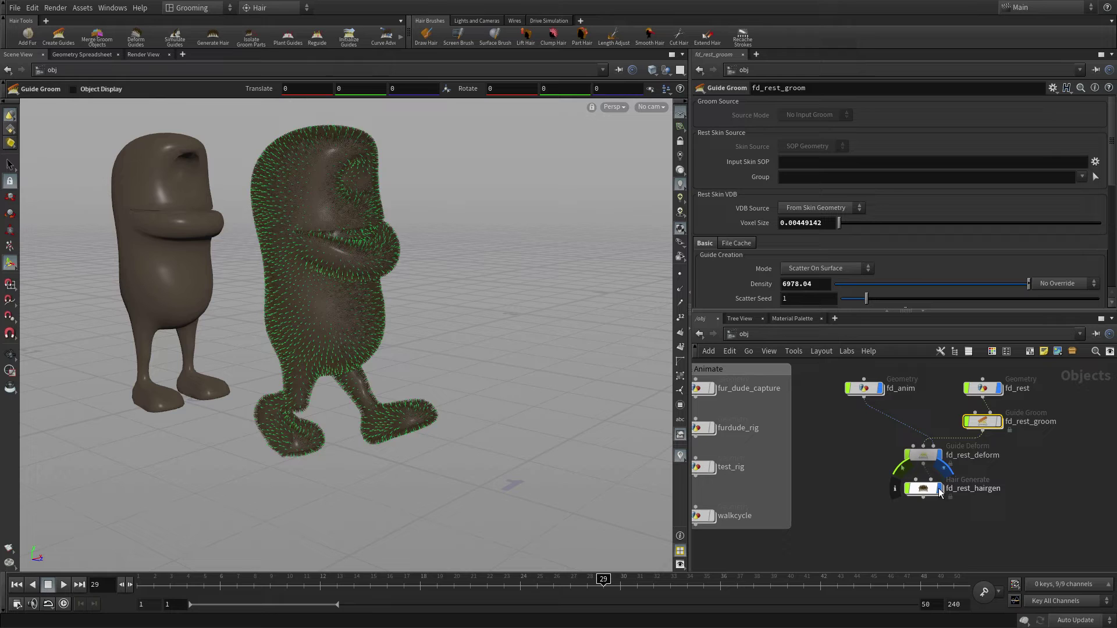
{"action": "left_click", "coordinate": [939, 455]}
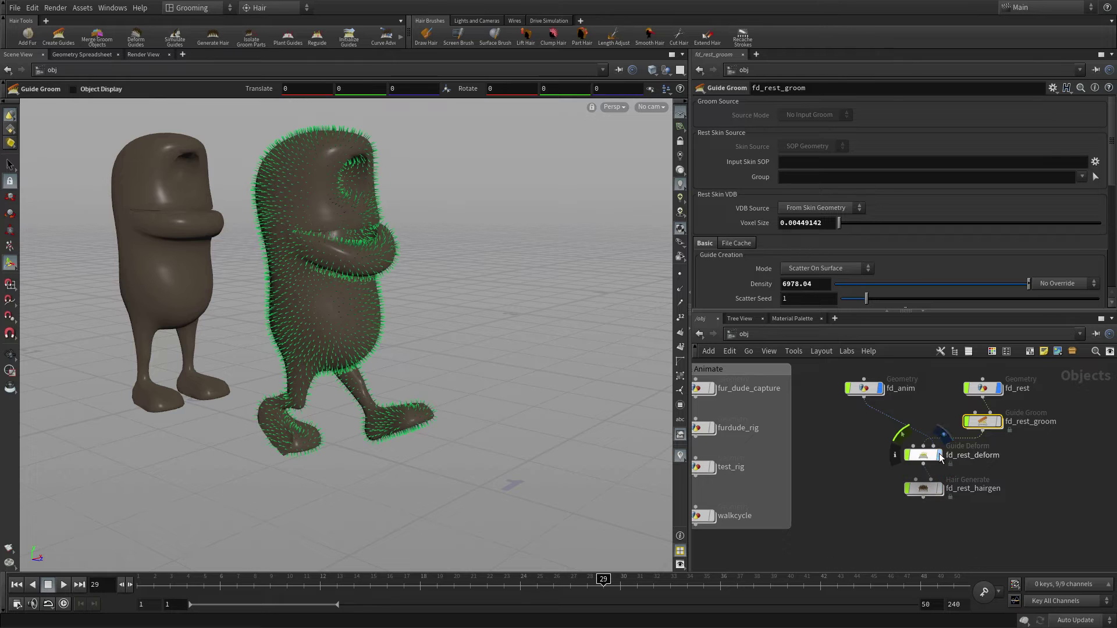
{"action": "left_click", "coordinate": [1000, 388]}
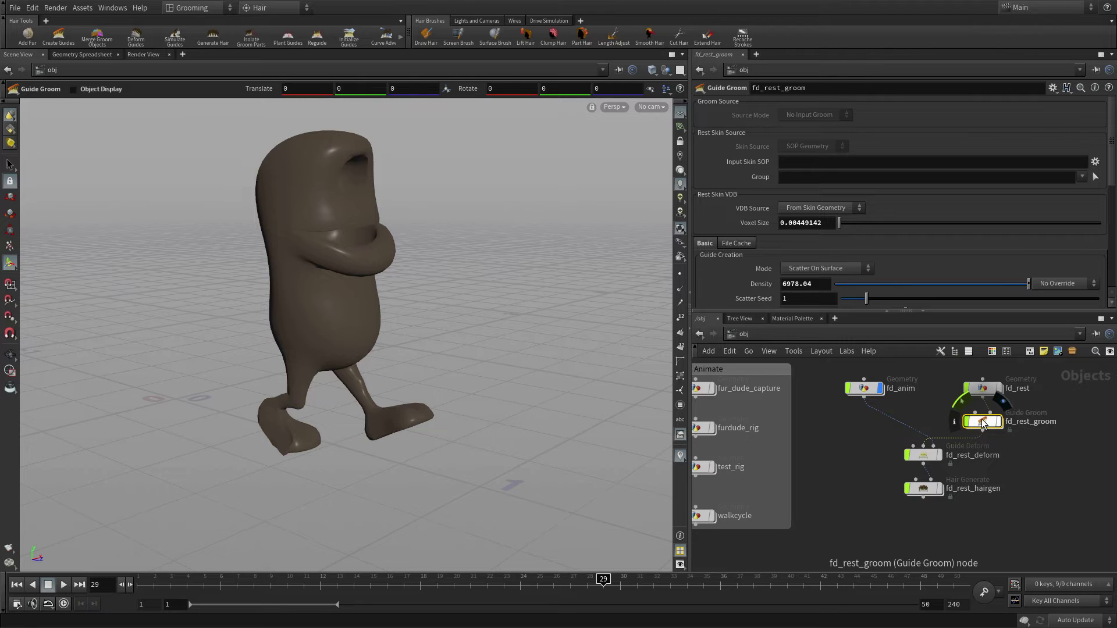
Rearrange the object network so fd_rest and fd_anim swap sides, with fd_rest_groom directly beneath fd_rest.
{"action": "left_click_drag", "start_coordinate": [864, 388], "coordinate": [1065, 388]}
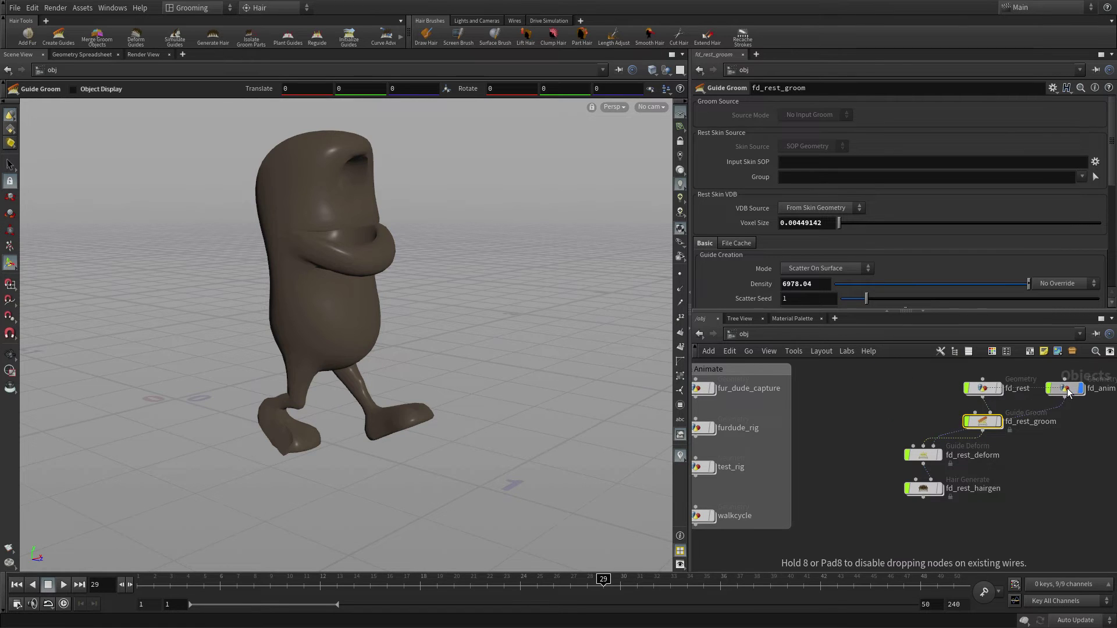
{"action": "left_click_drag", "start_coordinate": [982, 391], "coordinate": [859, 420]}
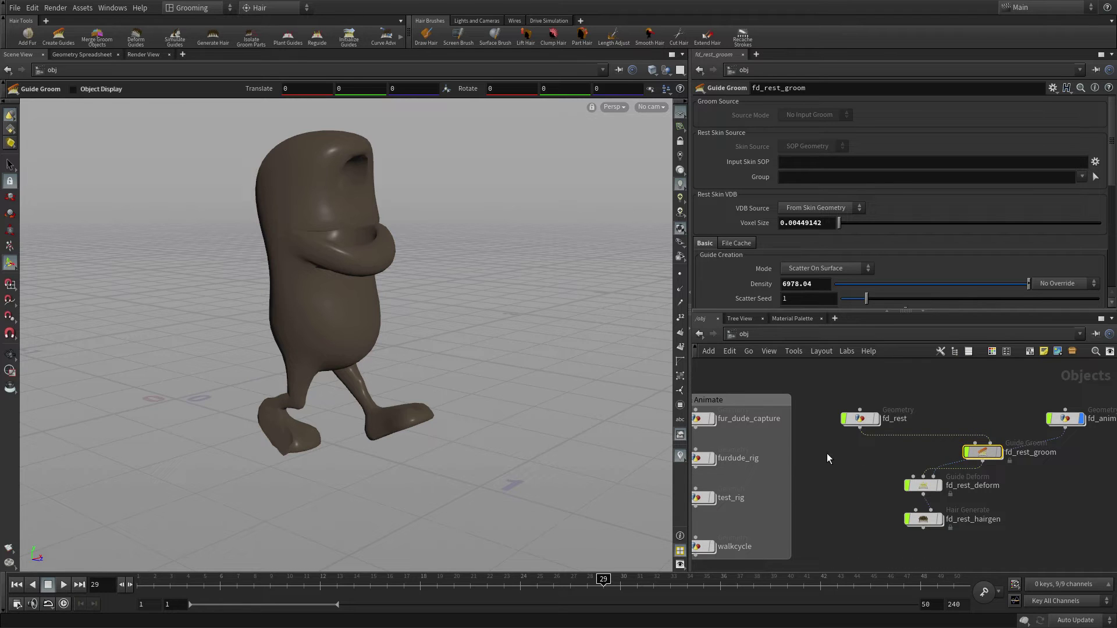
{"action": "left_click_drag", "start_coordinate": [979, 456], "coordinate": [860, 461]}
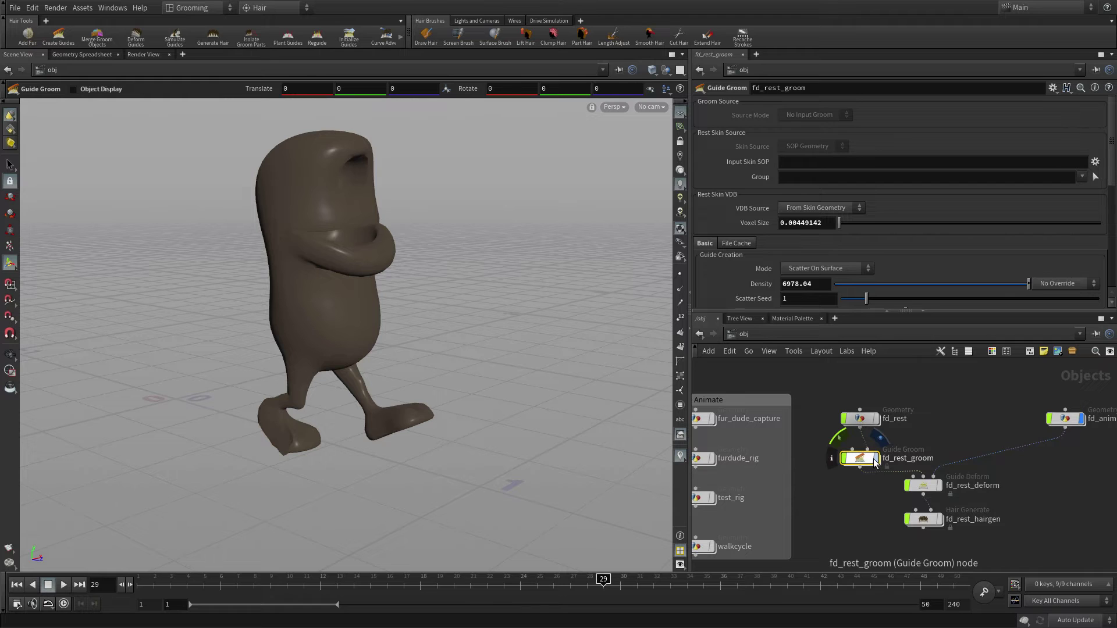
Display fd_rest_groom and fd_rest, and hide fd_anim.
{"action": "left_click", "coordinate": [876, 459]}
{"action": "left_click", "coordinate": [878, 420]}
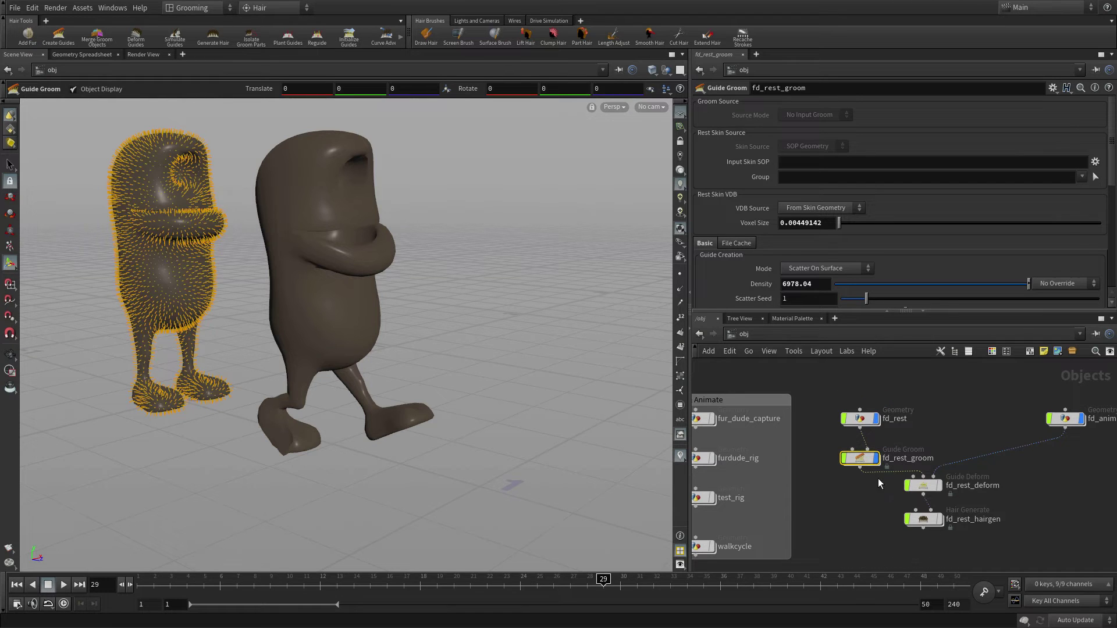
{"action": "left_click", "coordinate": [1081, 418]}
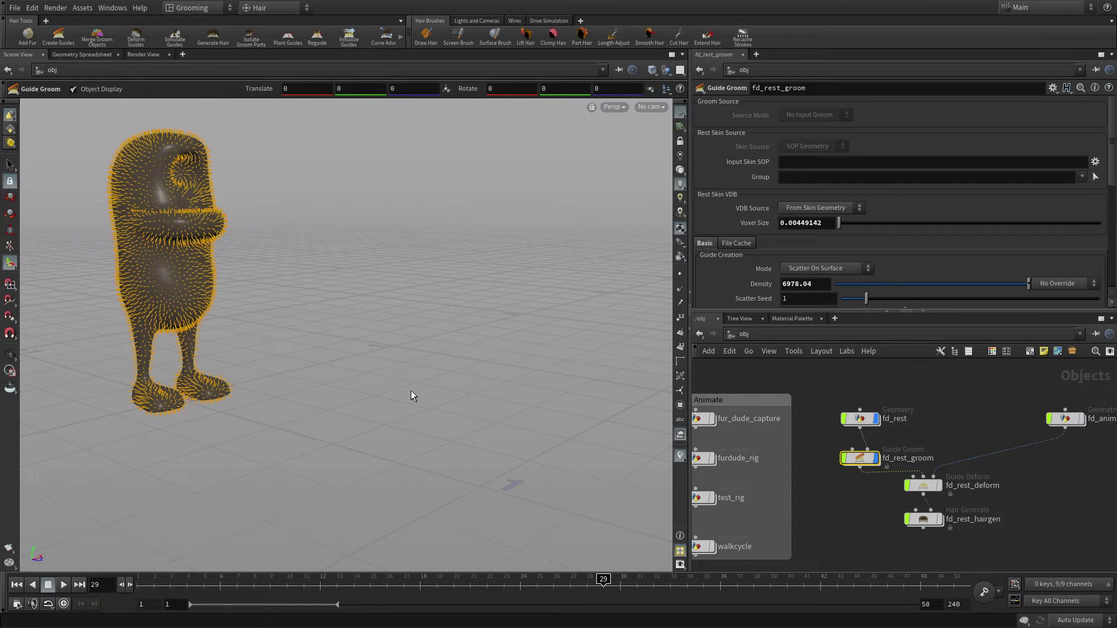
Apply the Set Guide Length tool to the fd_rest_groom guides.
{"action": "middle_click_drag", "start_coordinate": [277, 378], "coordinate": [453, 432], "text": "alt"}
{"action": "left_click_drag", "start_coordinate": [452, 432], "coordinate": [404, 429], "text": "alt"}
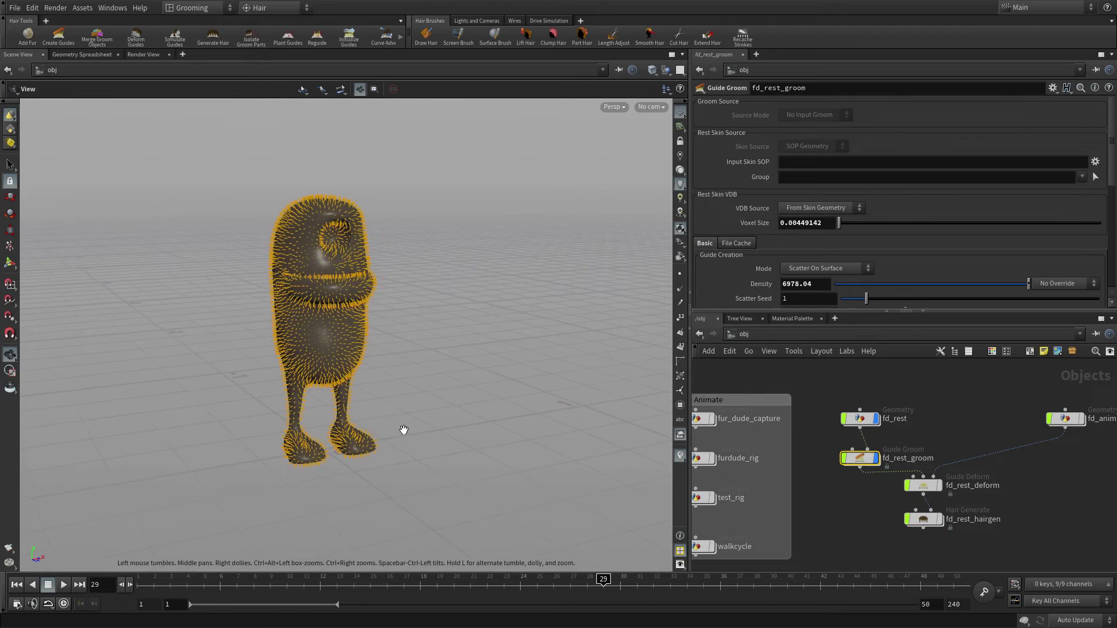
{"action": "right_click_drag", "start_coordinate": [404, 429], "coordinate": [514, 406], "text": "alt"}
{"action": "middle_click_drag", "start_coordinate": [466, 392], "coordinate": [521, 451], "text": "alt"}
{"action": "right_click_drag", "start_coordinate": [521, 451], "coordinate": [460, 445], "text": "alt"}
{"action": "middle_click_drag", "start_coordinate": [460, 445], "coordinate": [417, 404], "text": "alt"}
{"action": "mouse_move", "coordinate": [433, 401]}
{"action": "left_mouse_down", "text": "alt"}
{"action": "mouse_move", "coordinate": [407, 399]}
{"action": "mouse_move", "coordinate": [425, 404]}
{"action": "left_mouse_up", "text": "alt"}
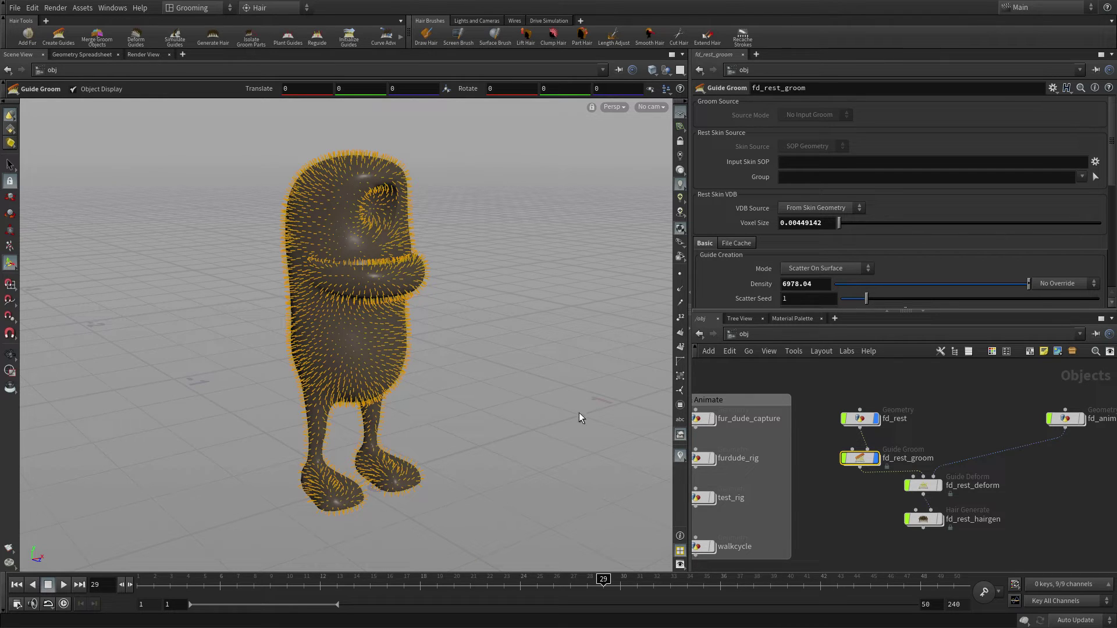
{"action": "left_click", "coordinate": [864, 459]}
{"action": "middle_click_drag", "start_coordinate": [324, 45], "coordinate": [322, 45]}
{"action": "scroll", "coordinate": [322, 44], "scroll_direction": "down", "scroll_amount": 5}
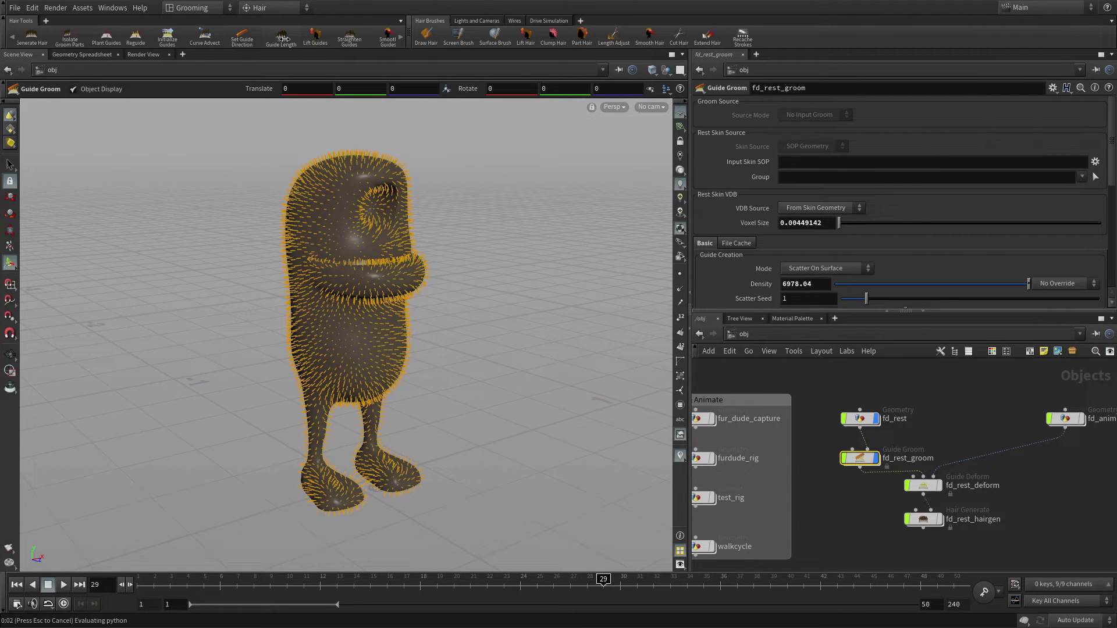
{"action": "left_click", "coordinate": [284, 38]}
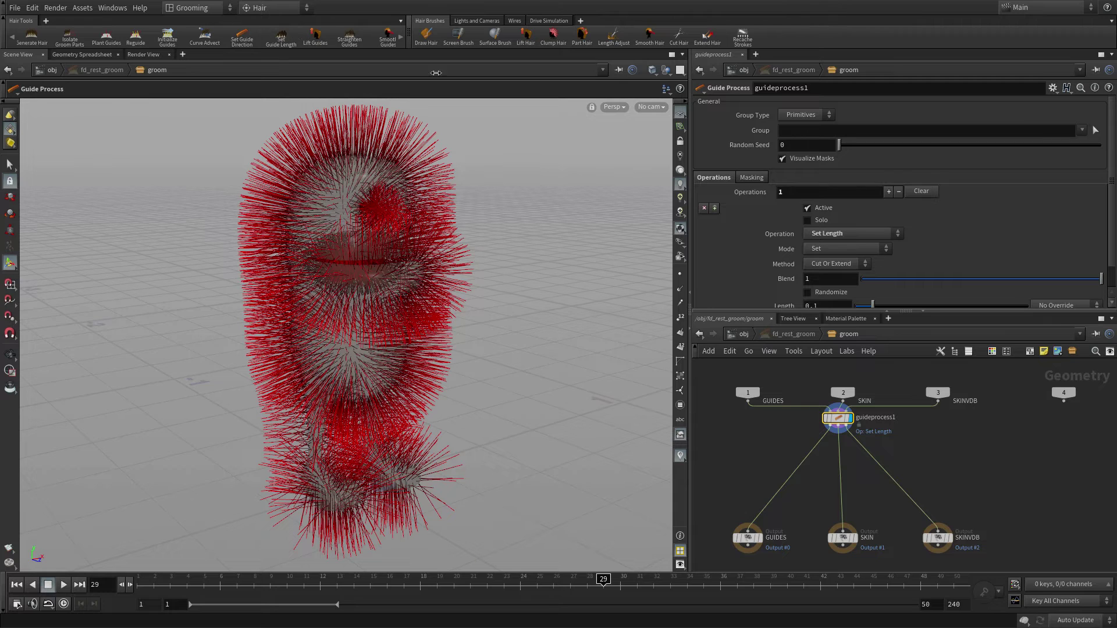
Enable Randomize for the Set Length operation and set the Min Length to 0.03.
{"action": "scroll", "coordinate": [967, 224], "scroll_direction": "down", "scroll_amount": 2}
{"action": "scroll", "coordinate": [965, 218], "scroll_direction": "down", "scroll_amount": 1}
{"action": "left_click", "coordinate": [808, 268]}
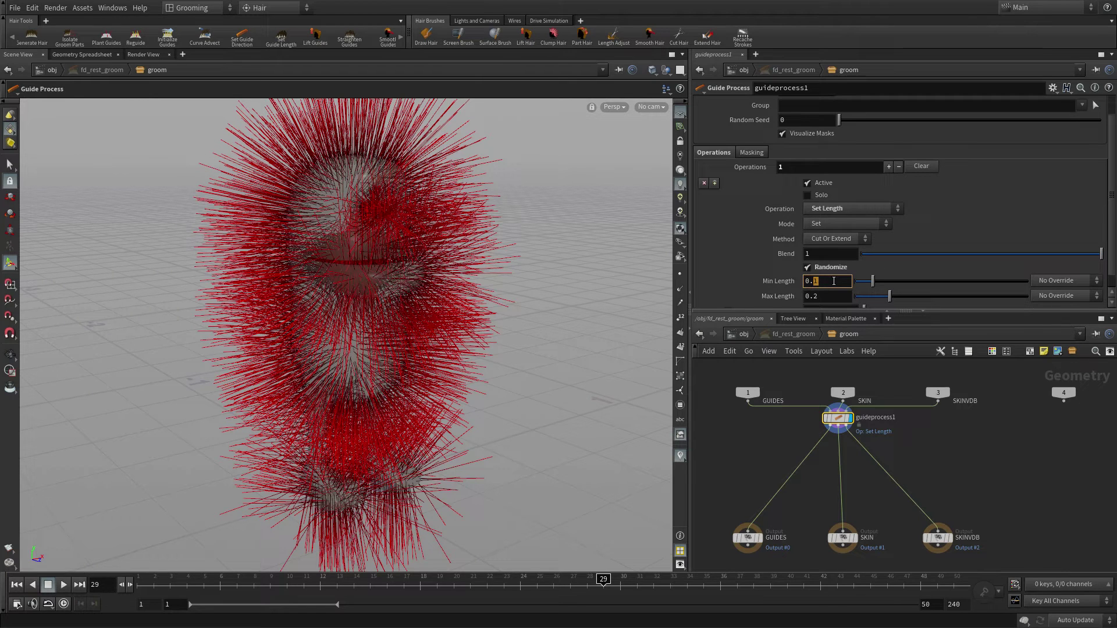
{"action": "type", "text": "03"}
{"action": "key", "text": "Return"}
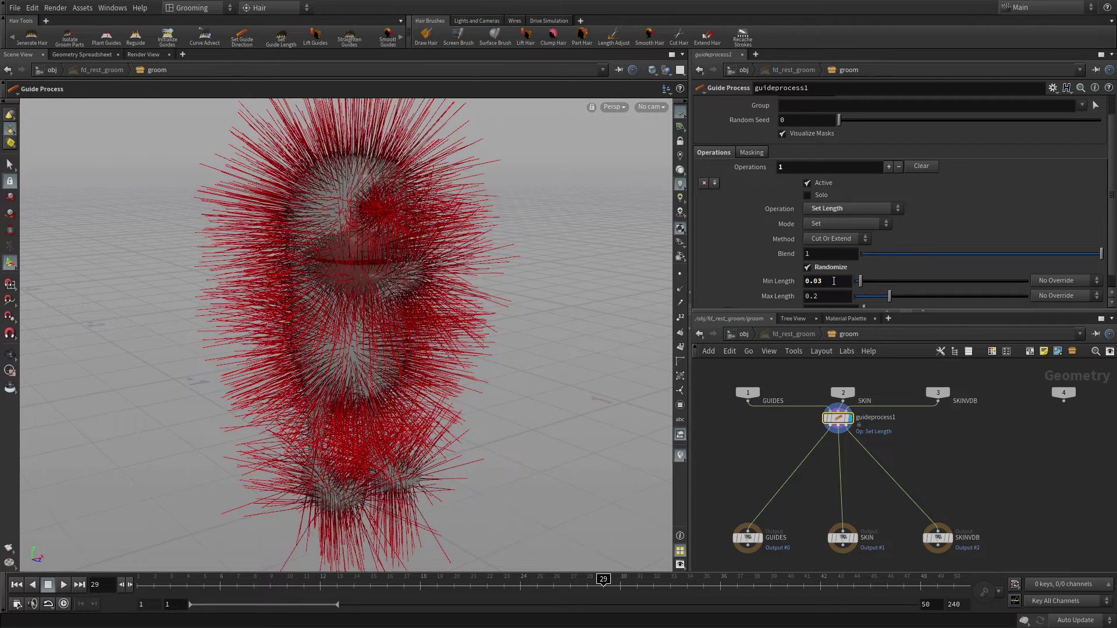
Override the Min Length with a texture and load fur_length.jpg from the $HIP/tex folder.
{"action": "scroll", "coordinate": [966, 235], "scroll_direction": "down", "scroll_amount": 1}
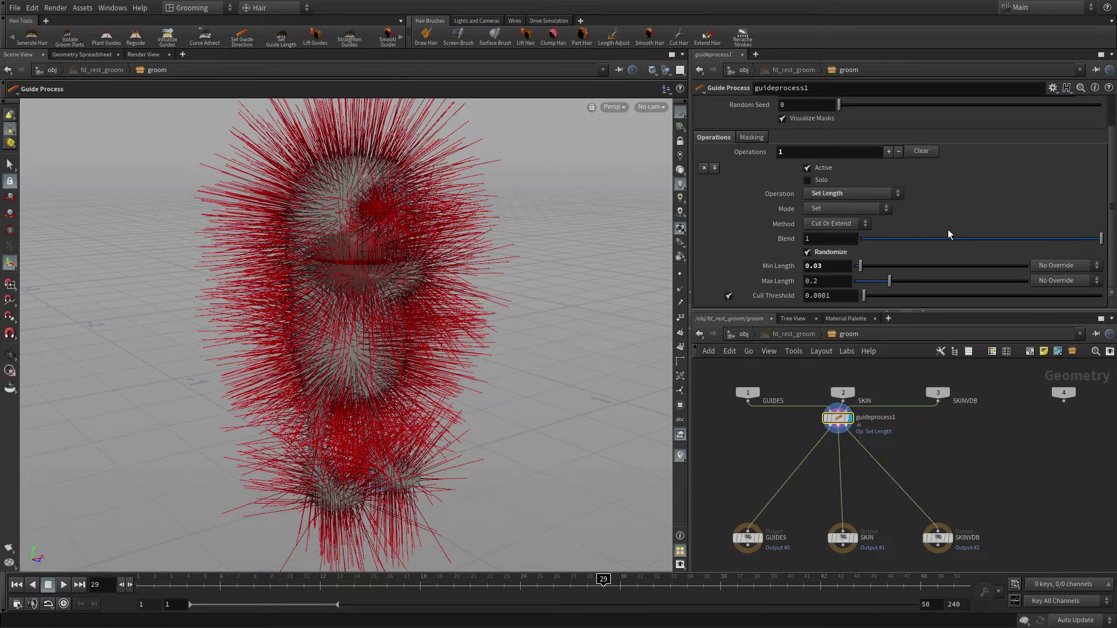
{"action": "left_click", "coordinate": [1054, 266]}
{"action": "left_click", "coordinate": [1044, 312]}
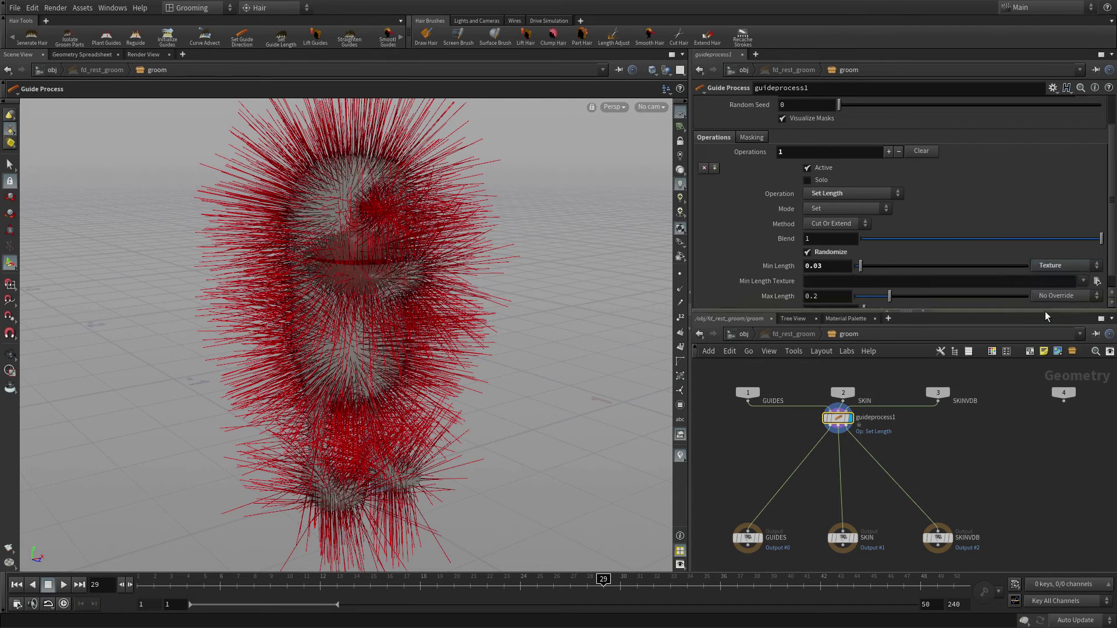
{"action": "scroll", "coordinate": [1029, 266], "scroll_direction": "down", "scroll_amount": 1}
{"action": "left_click", "coordinate": [1097, 266]}
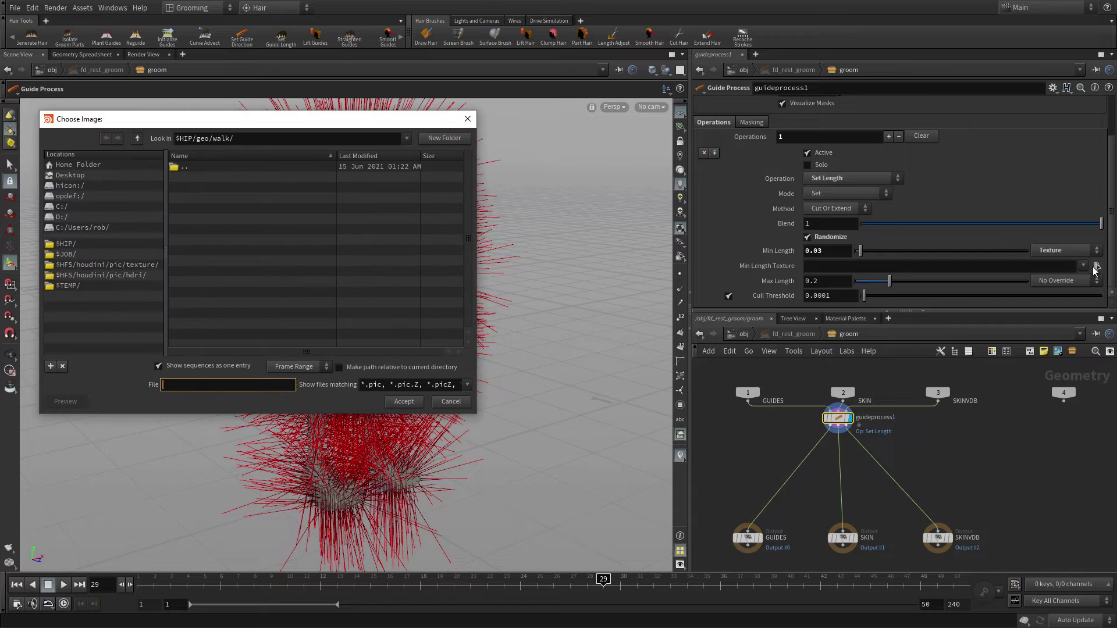
{"action": "left_click", "coordinate": [81, 245]}
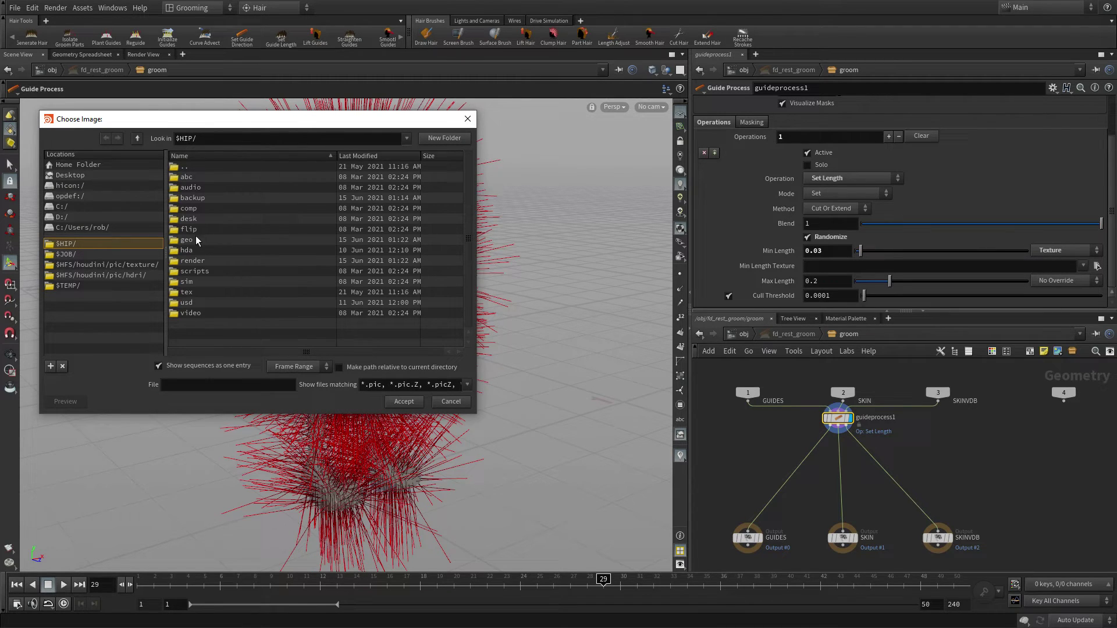
{"action": "left_click", "coordinate": [193, 292]}
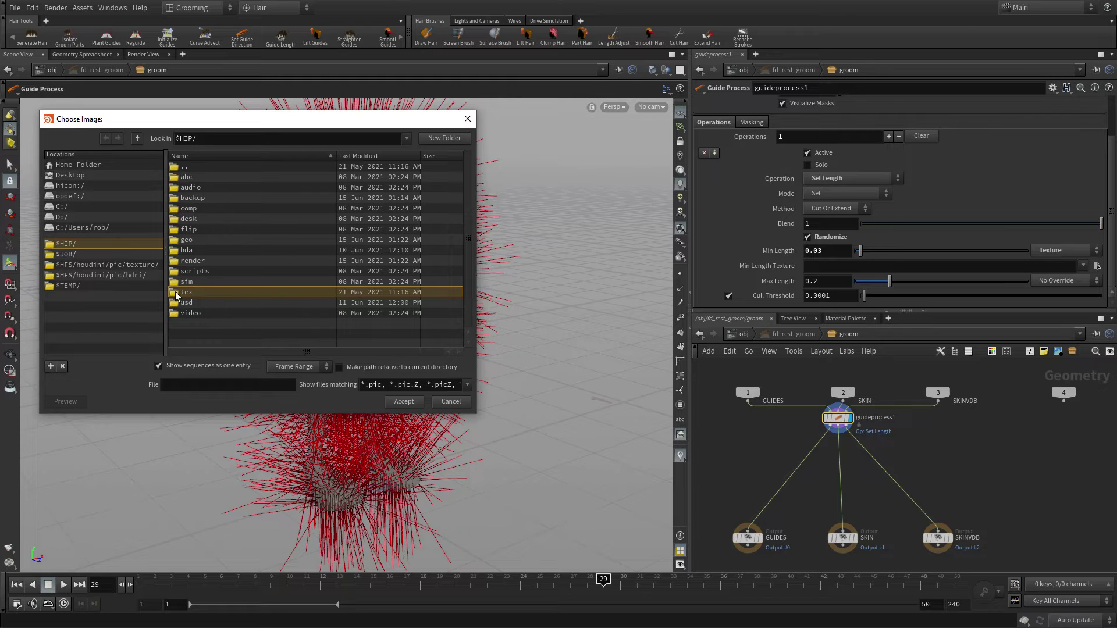
{"action": "double_click", "coordinate": [176, 291]}
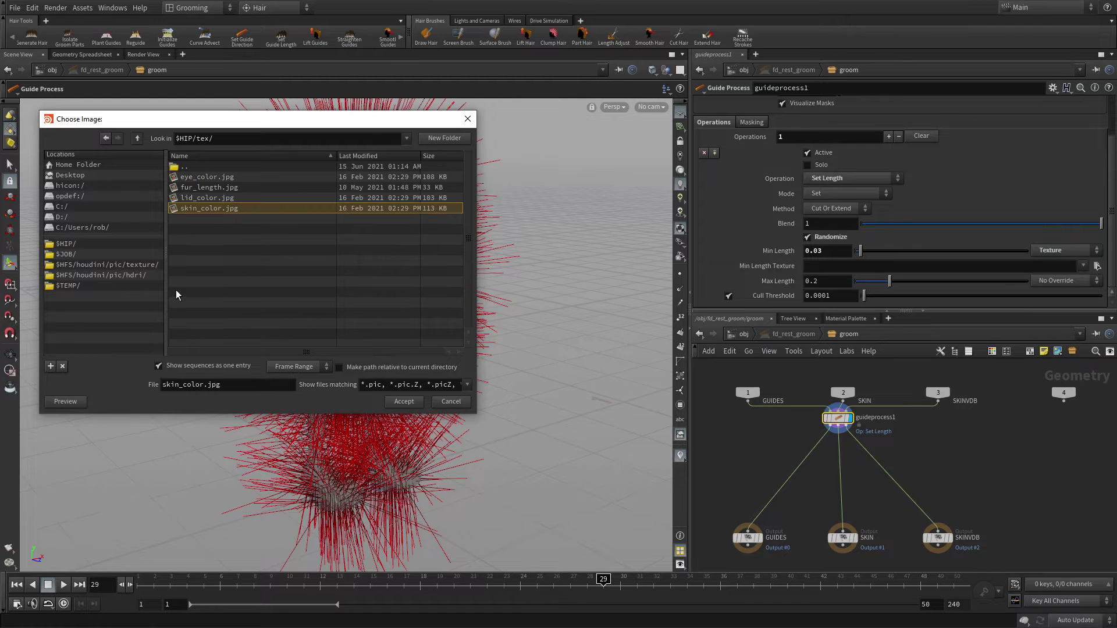
{"action": "left_click", "coordinate": [195, 187]}
{"action": "left_click", "coordinate": [403, 402]}
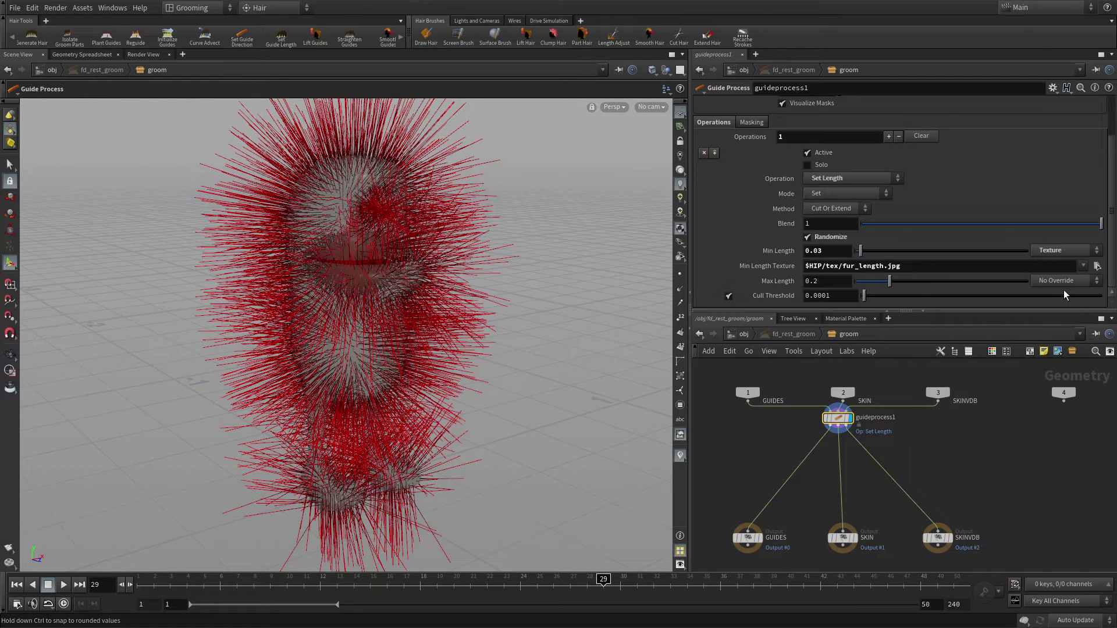
Override the Max Length with the same fur_length.jpg texture and set its value to 0.15.
{"action": "left_click", "coordinate": [1043, 280]}
{"action": "left_click", "coordinate": [1066, 321]}
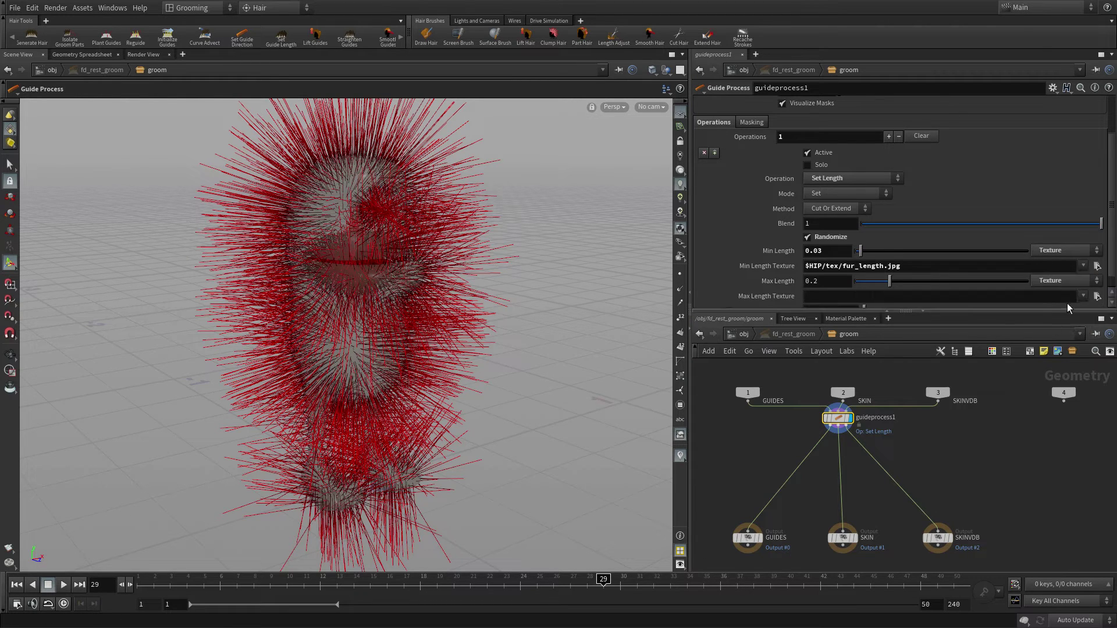
{"action": "left_click", "coordinate": [1097, 309]}
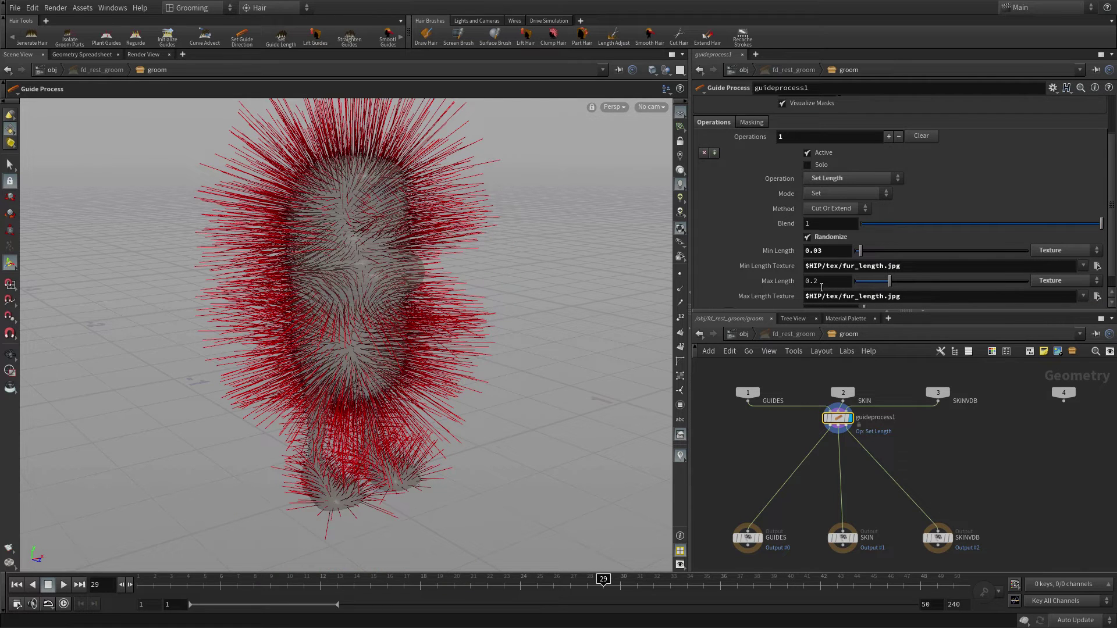
{"action": "left_click_drag", "start_coordinate": [820, 283], "coordinate": [796, 283]}
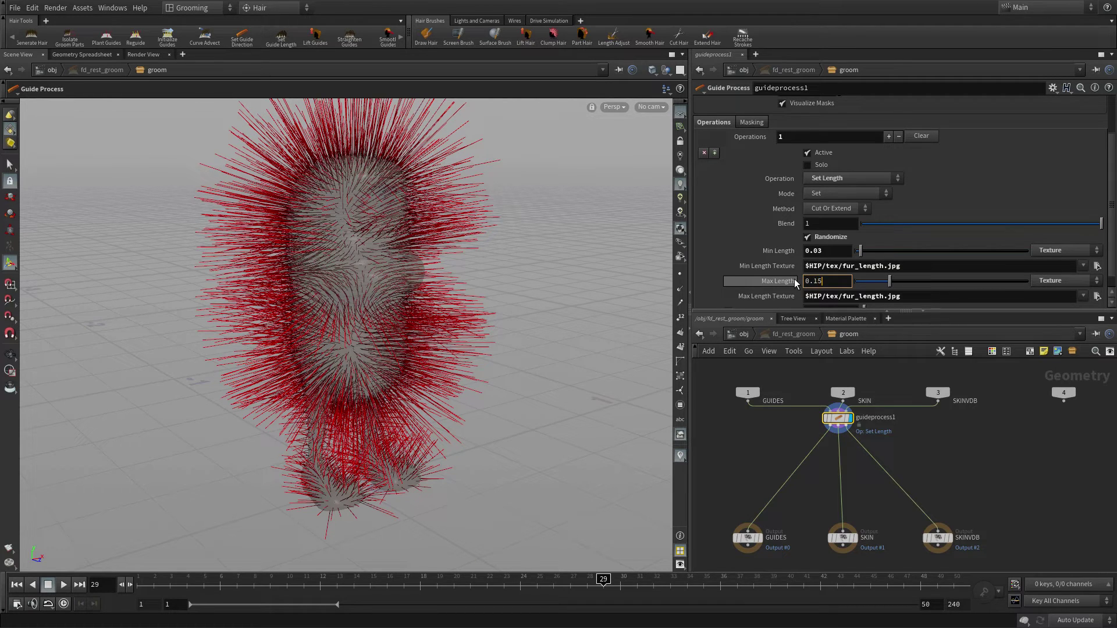
{"action": "type", "text": "0.15"}
{"action": "key", "text": "Return"}
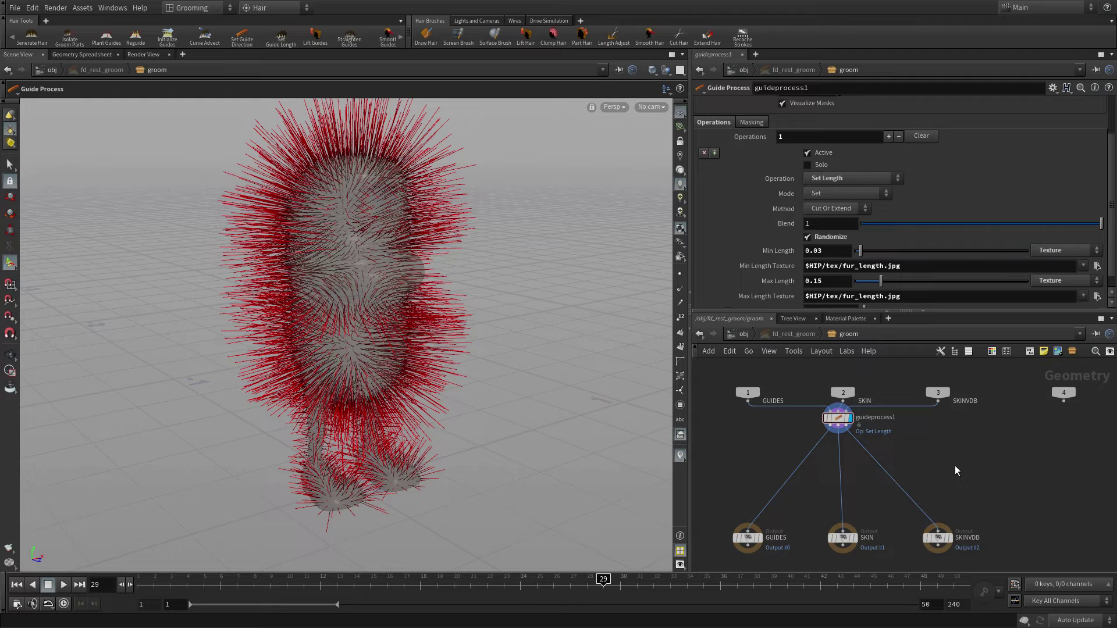
Show the other objects in the viewport so the body is displayed together with the guides, and inspect the fur lengths.
{"action": "left_click", "coordinate": [665, 71]}
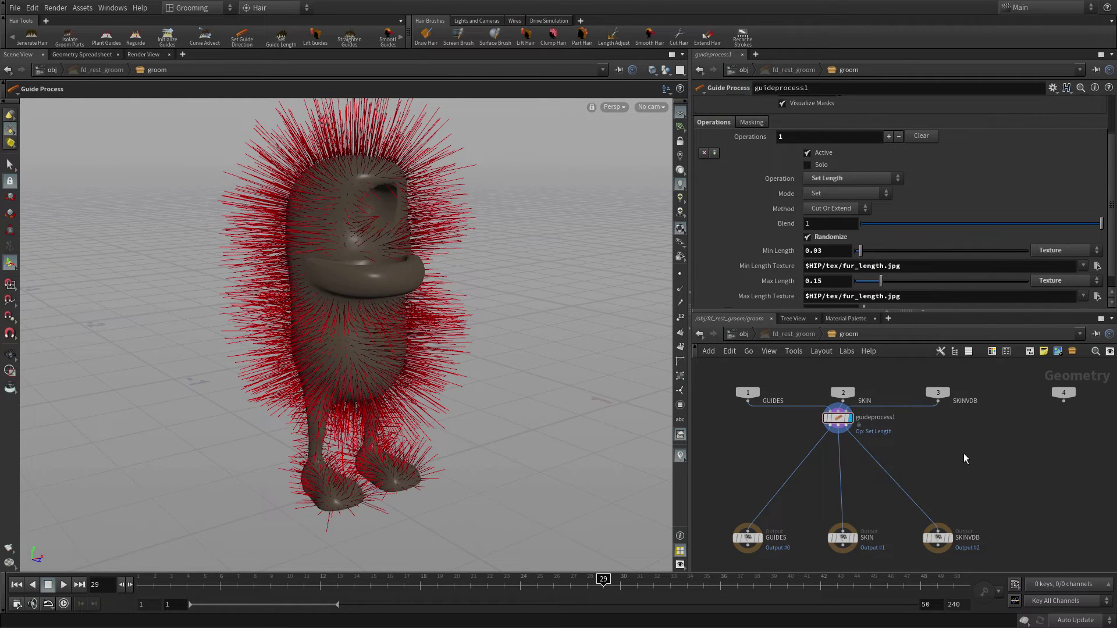
{"action": "key", "text": "Escape"}
{"action": "left_click_drag", "start_coordinate": [384, 466], "coordinate": [478, 444]}
{"action": "key", "text": "Return"}
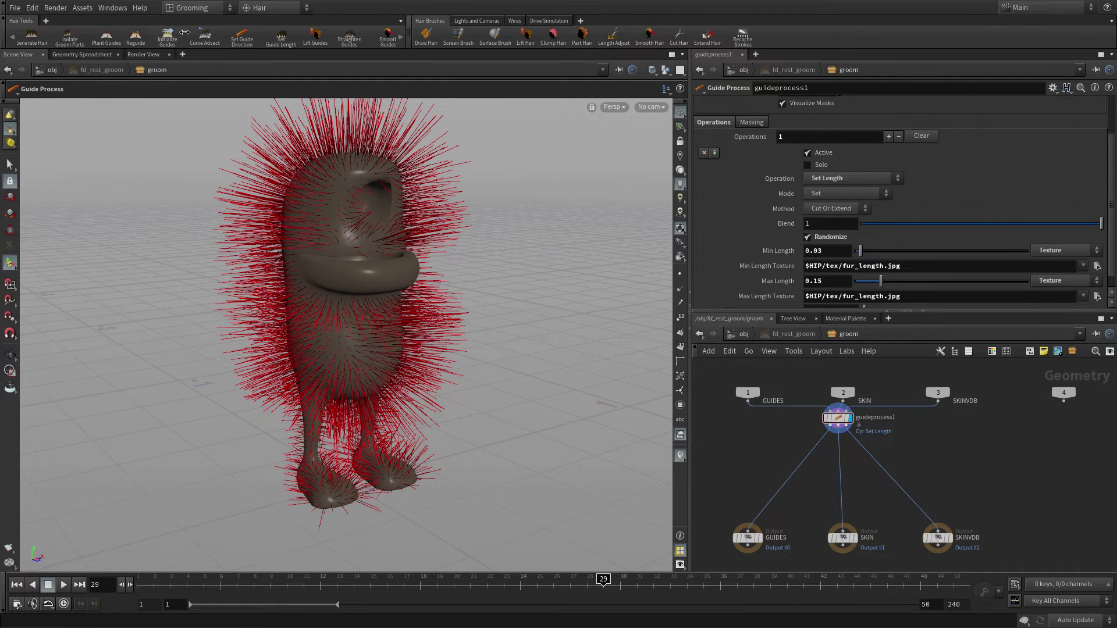
Apply the Bend Guides tool to the groom after the Set Length operation.
{"action": "middle_click_drag", "start_coordinate": [185, 32], "coordinate": [109, 32]}
{"action": "middle_click_drag", "start_coordinate": [184, 32], "coordinate": [124, 32]}
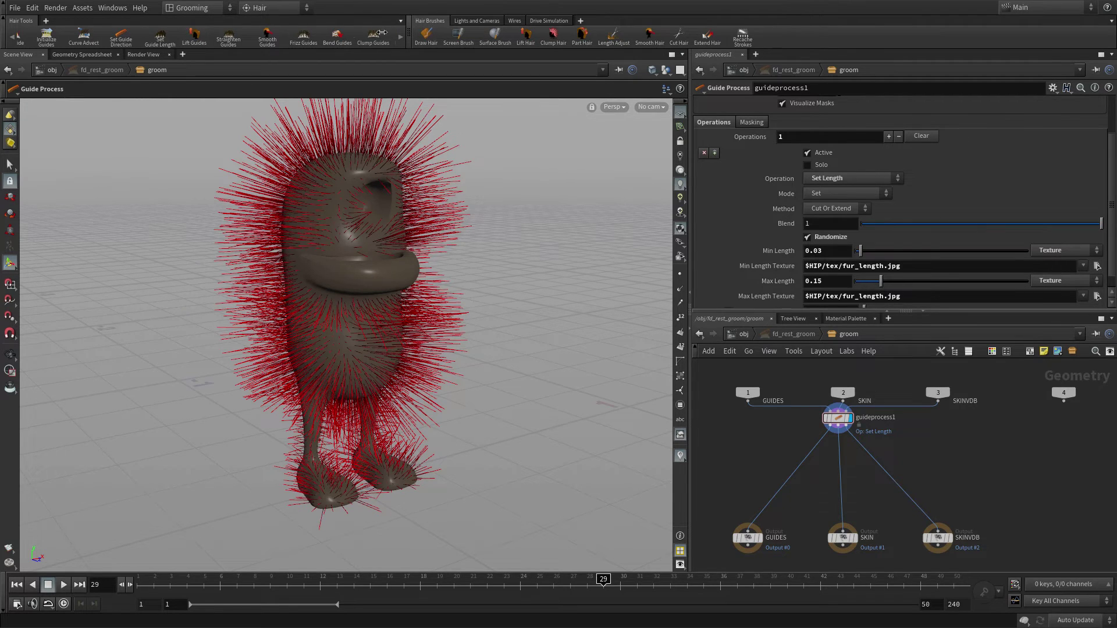
{"action": "left_click", "coordinate": [337, 36]}
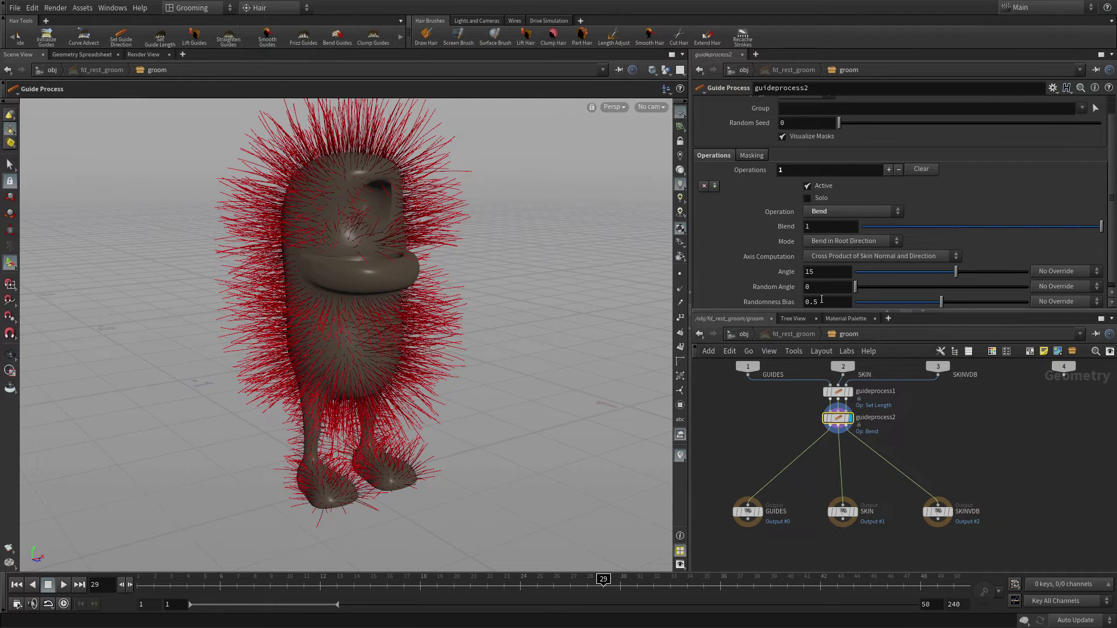
Set the Bend operation's angle to 45 for the guides.
{"action": "left_click", "coordinate": [815, 270]}
{"action": "type", "text": "4"}
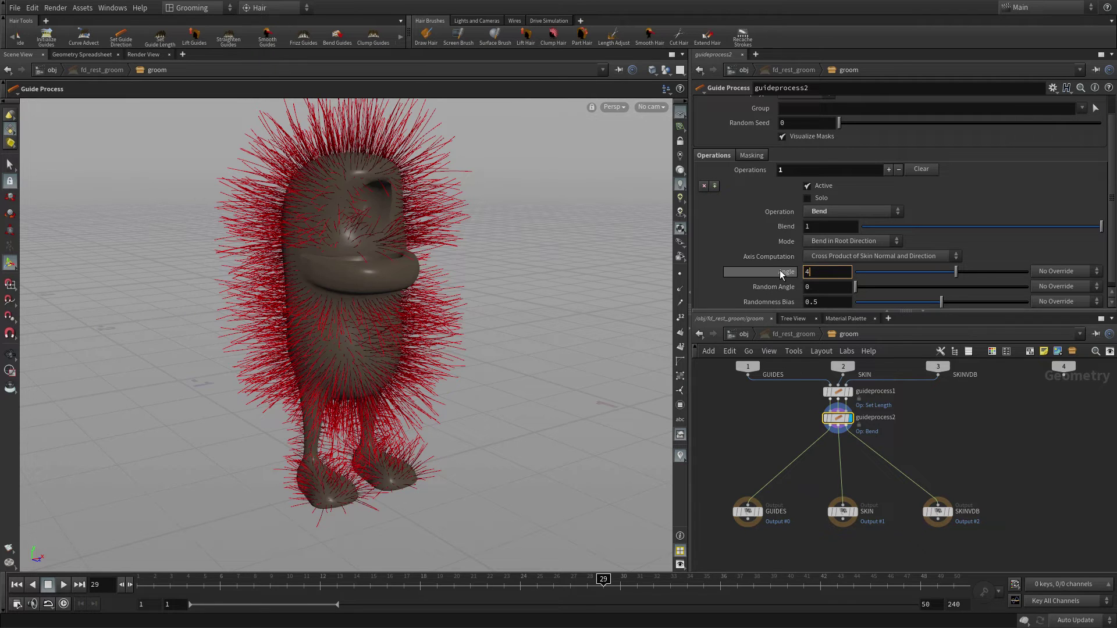
{"action": "type", "text": "5"}
{"action": "key", "text": "Return"}
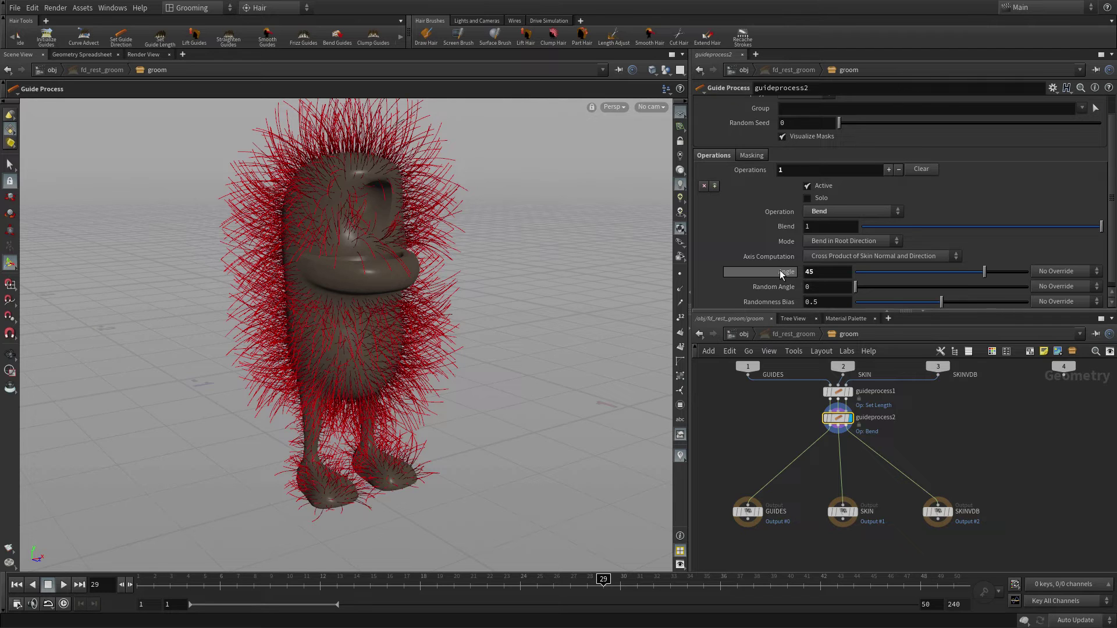
Add a Frizz Guides operation after the bend and set its frequency to 15.
{"action": "left_click", "coordinate": [300, 38]}
{"action": "left_click_drag", "start_coordinate": [833, 241], "coordinate": [771, 241]}
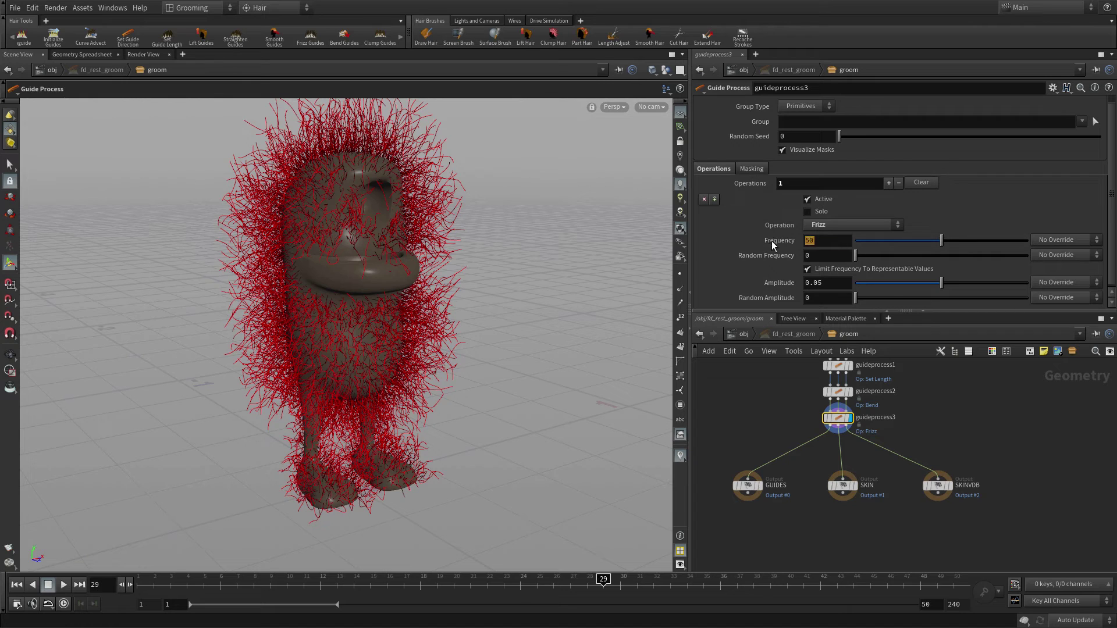
{"action": "type", "text": "15"}
{"action": "key", "text": "Return"}
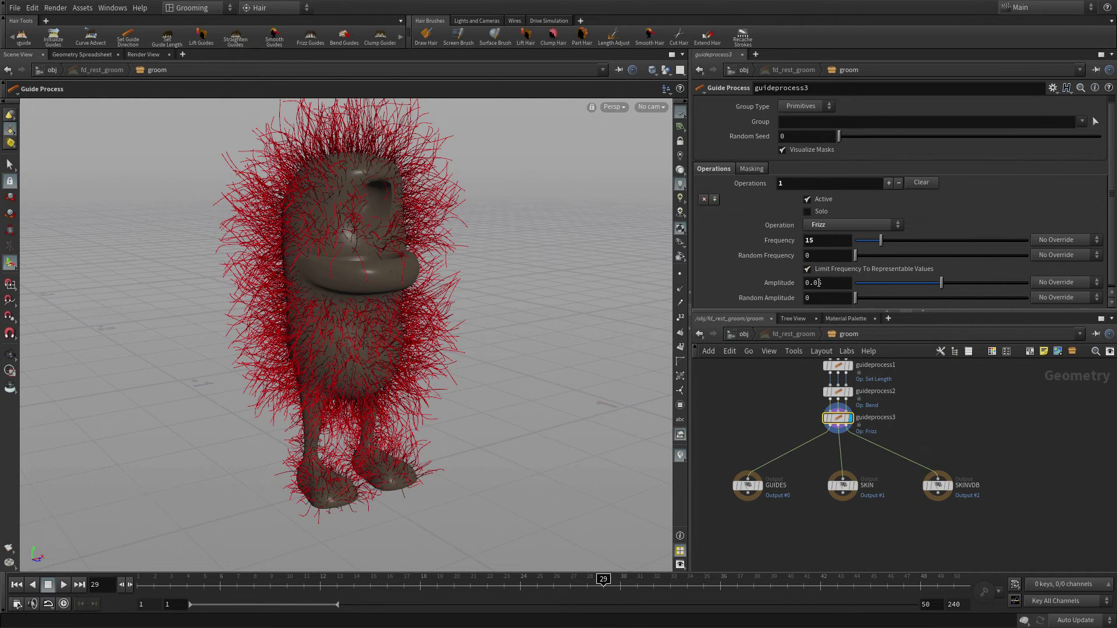
Set the Frizz operation's amplitude to 0.002 and its random amplitude to .02.
{"action": "left_click", "coordinate": [831, 282]}
{"action": "key", "text": "BackSpace"}
{"action": "type", "text": "02"}
{"action": "key", "text": "Return"}
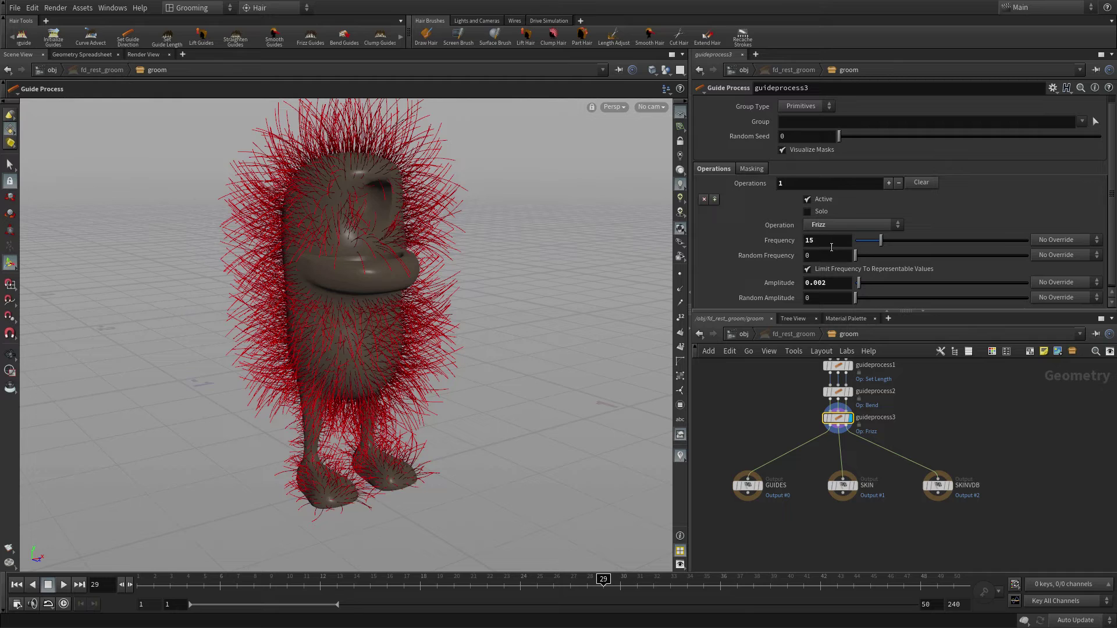
{"action": "left_click", "coordinate": [808, 298]}
{"action": "type", "text": ".02"}
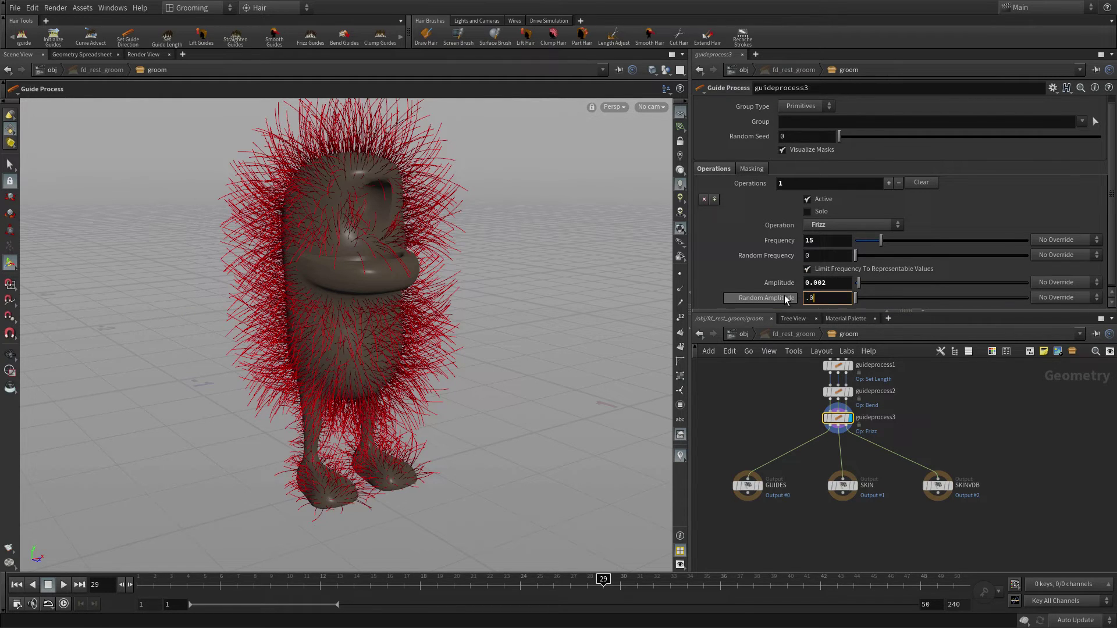
{"action": "key", "text": "Return"}
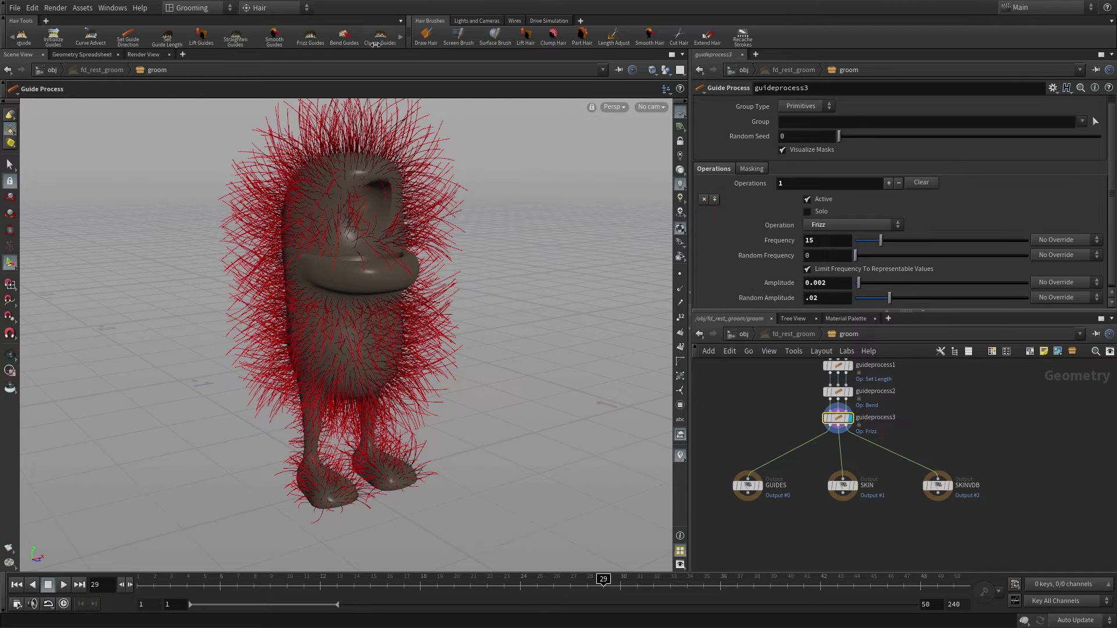
Add a Clump Guides operation after the frizz and set its clump size to 0.02.
{"action": "scroll", "coordinate": [373, 36], "scroll_direction": "down", "scroll_amount": 2}
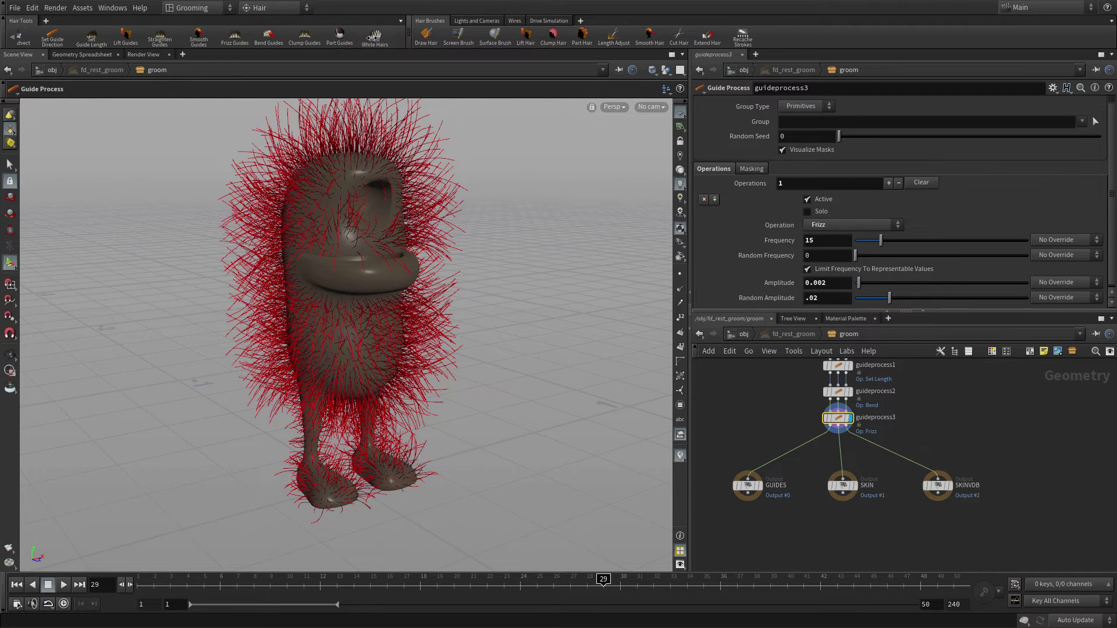
{"action": "left_click", "coordinate": [310, 38]}
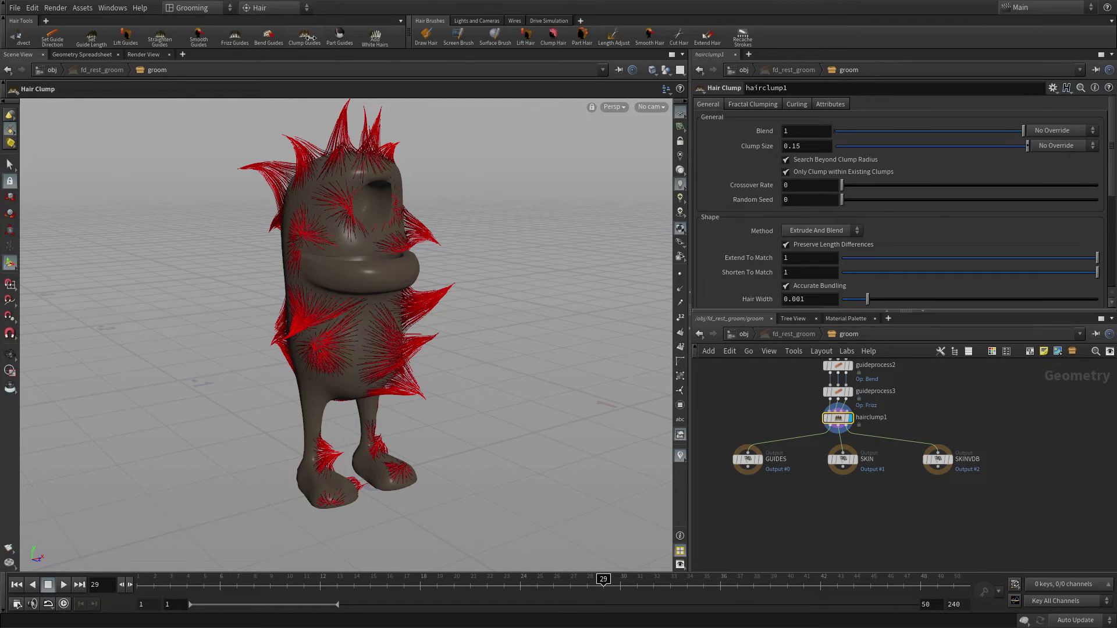
{"action": "left_click", "coordinate": [803, 145]}
{"action": "key", "text": "BackSpace"}
{"action": "key", "text": "BackSpace"}
{"action": "type", "text": "02"}
{"action": "key", "text": "Return"}
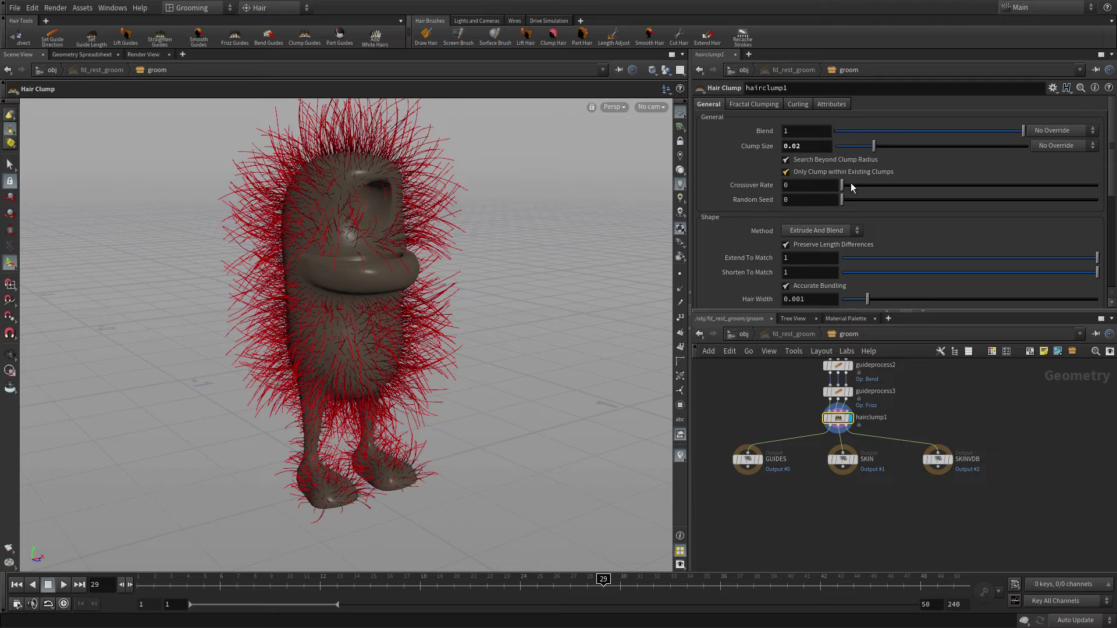
Set the tightness of the hair clump to .5.
{"action": "scroll", "coordinate": [787, 243], "scroll_direction": "down", "scroll_amount": 3}
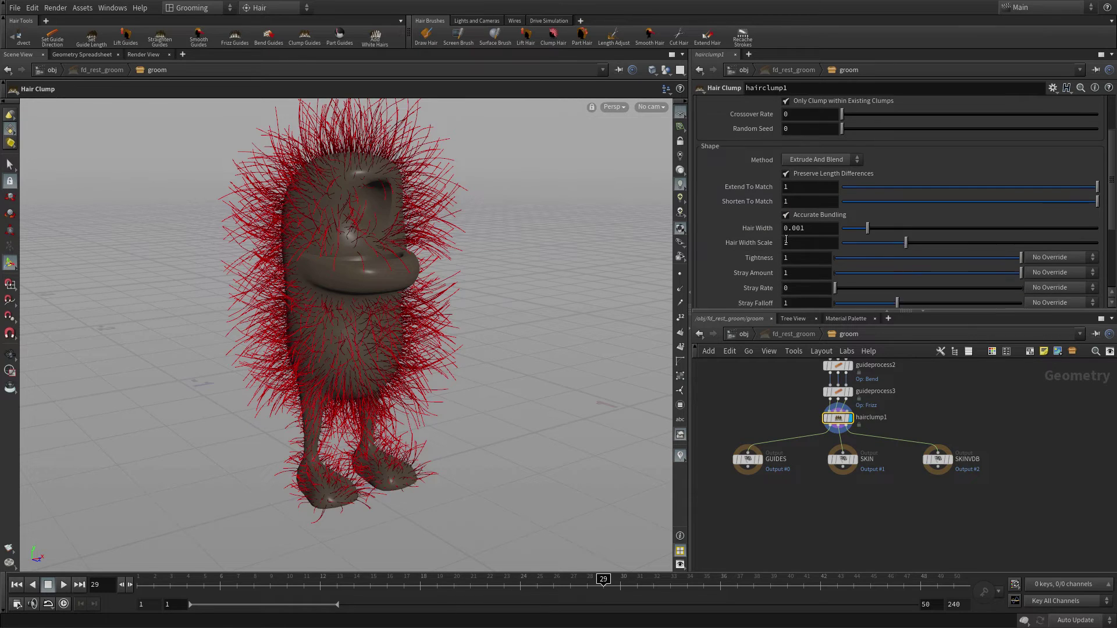
{"action": "left_click", "coordinate": [786, 244]}
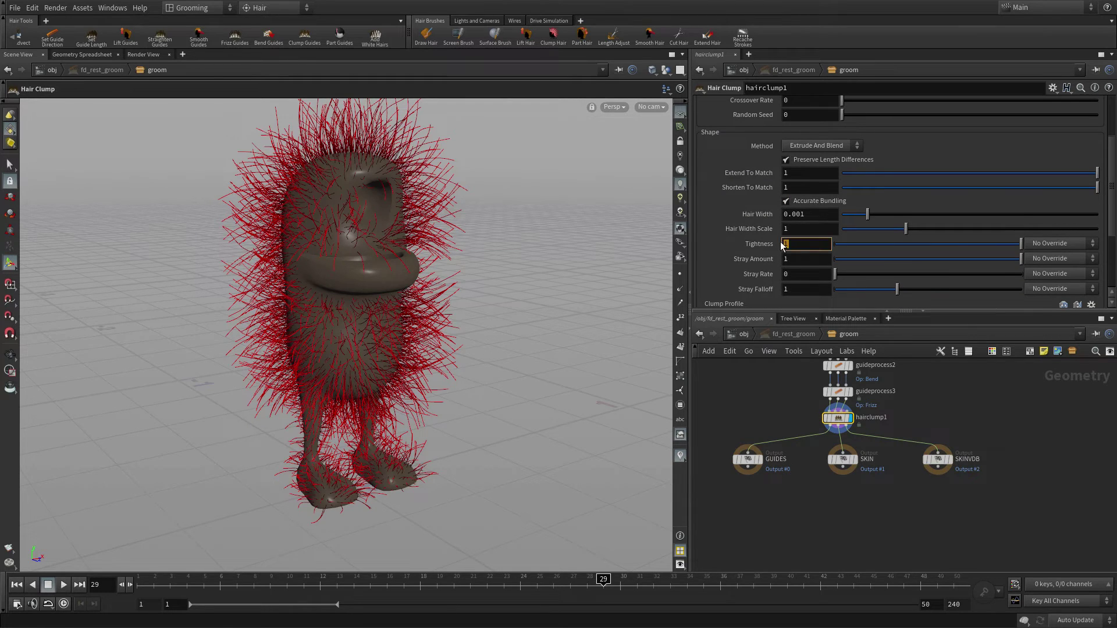
{"action": "key", "text": "BackSpace"}
{"action": "type", "text": "0.5"}
{"action": "key", "text": "Return"}
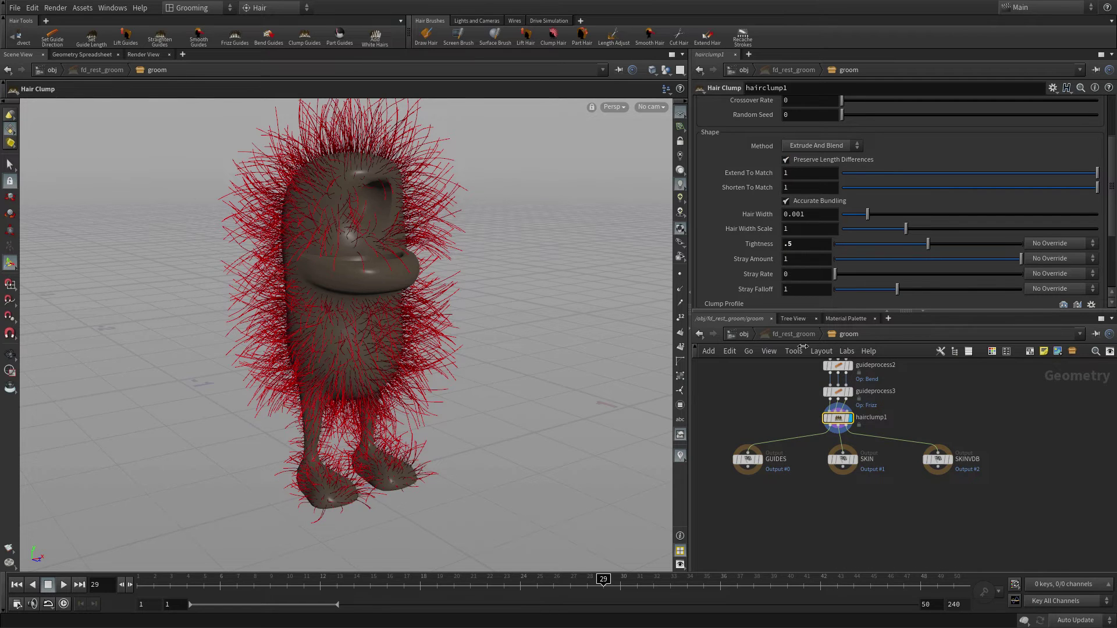
Return to the object level and set the guide density of fd_rest_groom to 20000.
{"action": "left_click", "coordinate": [740, 334]}
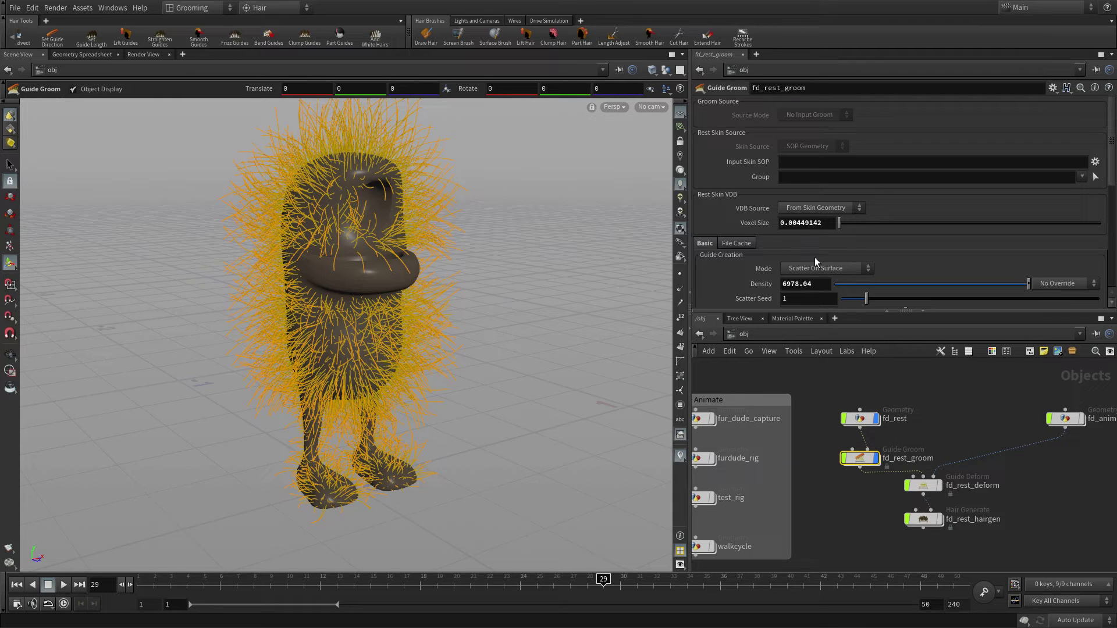
{"action": "scroll", "coordinate": [814, 258], "scroll_direction": "down", "scroll_amount": 2}
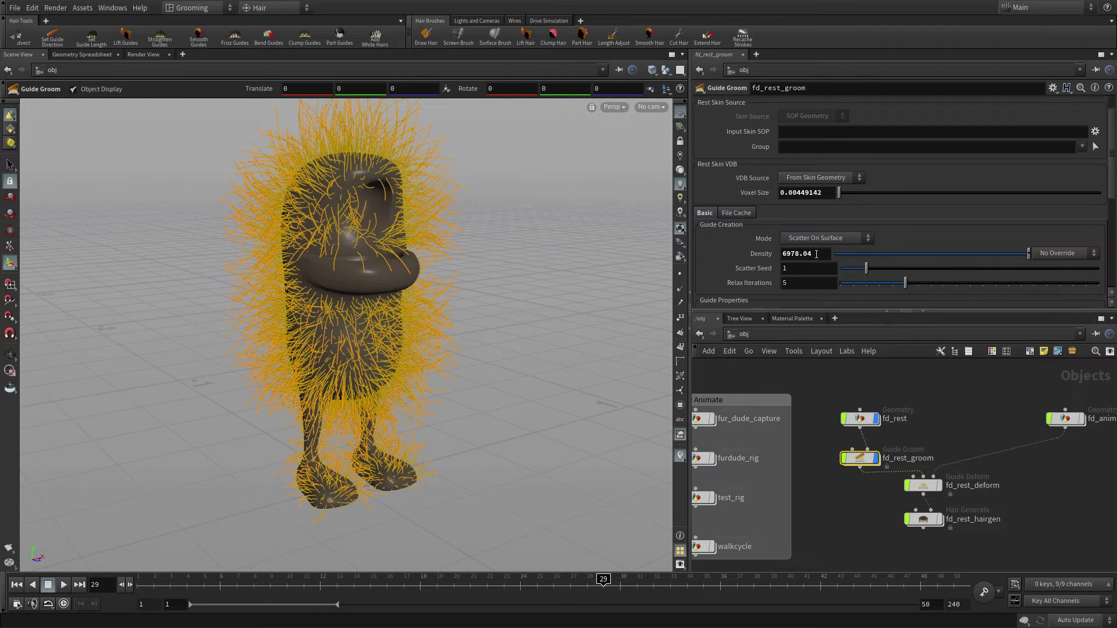
{"action": "left_click_drag", "start_coordinate": [815, 252], "coordinate": [714, 256]}
{"action": "type", "text": "20000"}
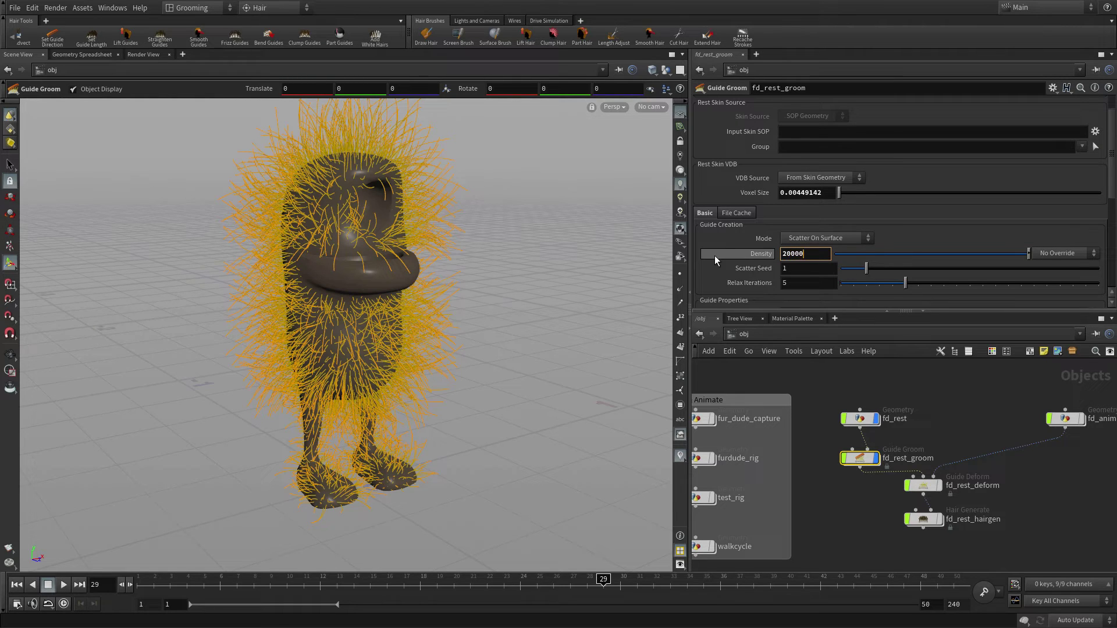
{"action": "key", "text": "Return"}
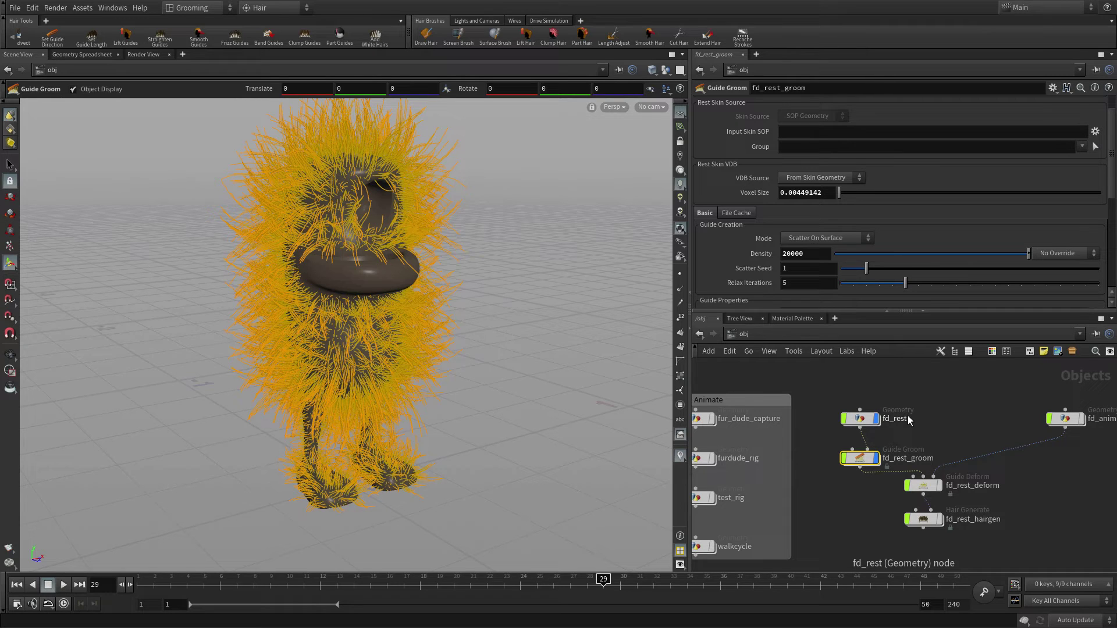
Hide fd_rest and fd_rest_groom, display fd_anim with its deformed guides and generated hair, and go to frame 6.
{"action": "left_click", "coordinate": [876, 421]}
{"action": "left_click", "coordinate": [876, 459]}
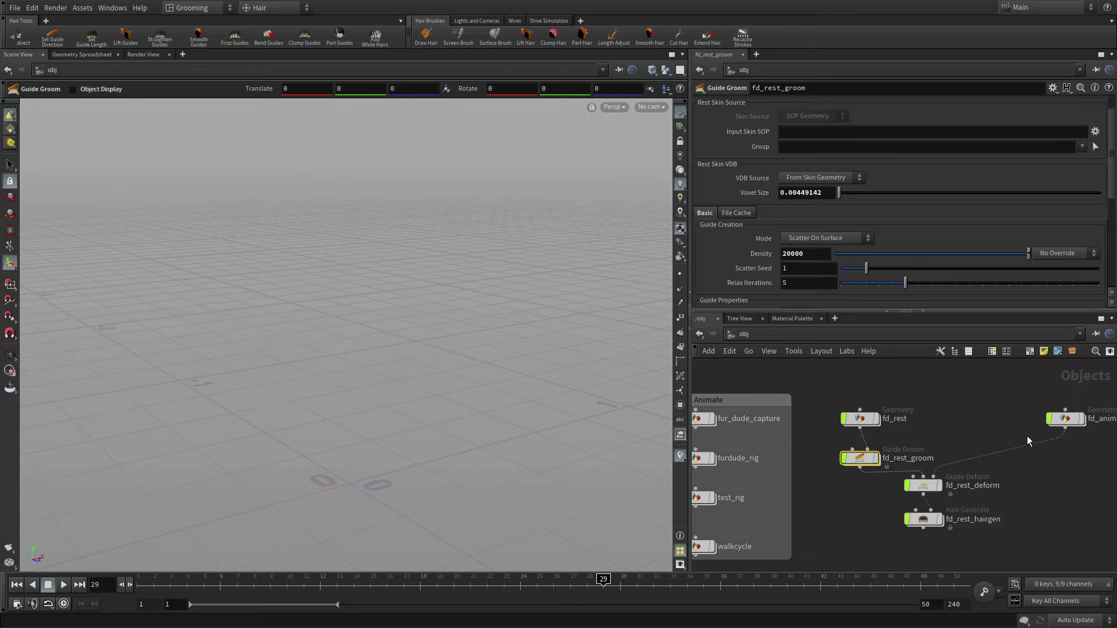
{"action": "left_click", "coordinate": [1082, 419]}
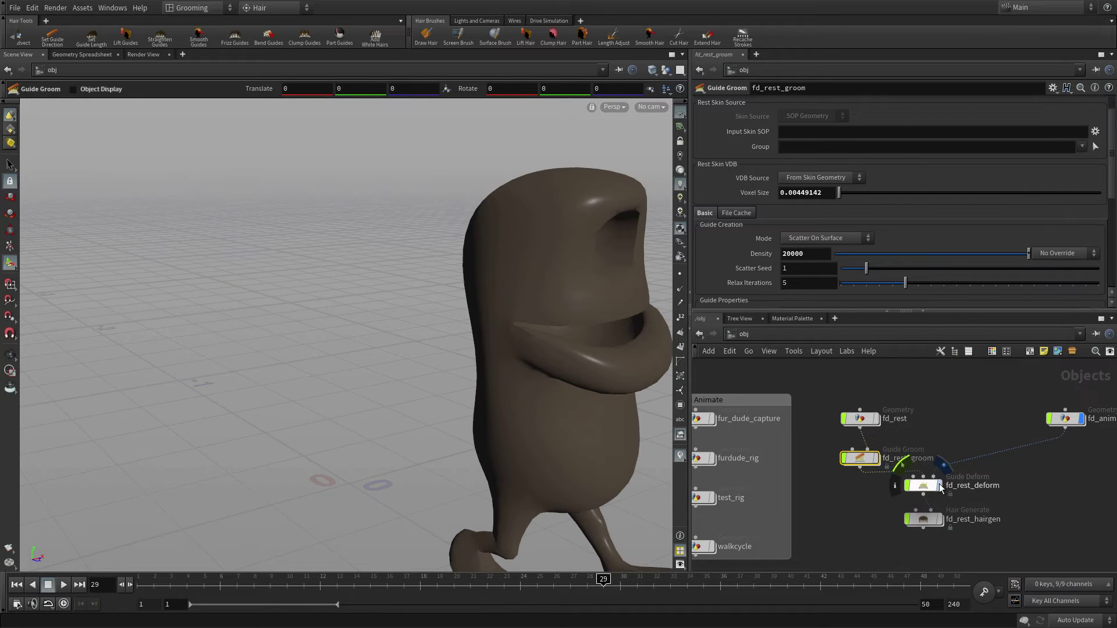
{"action": "left_click", "coordinate": [940, 521]}
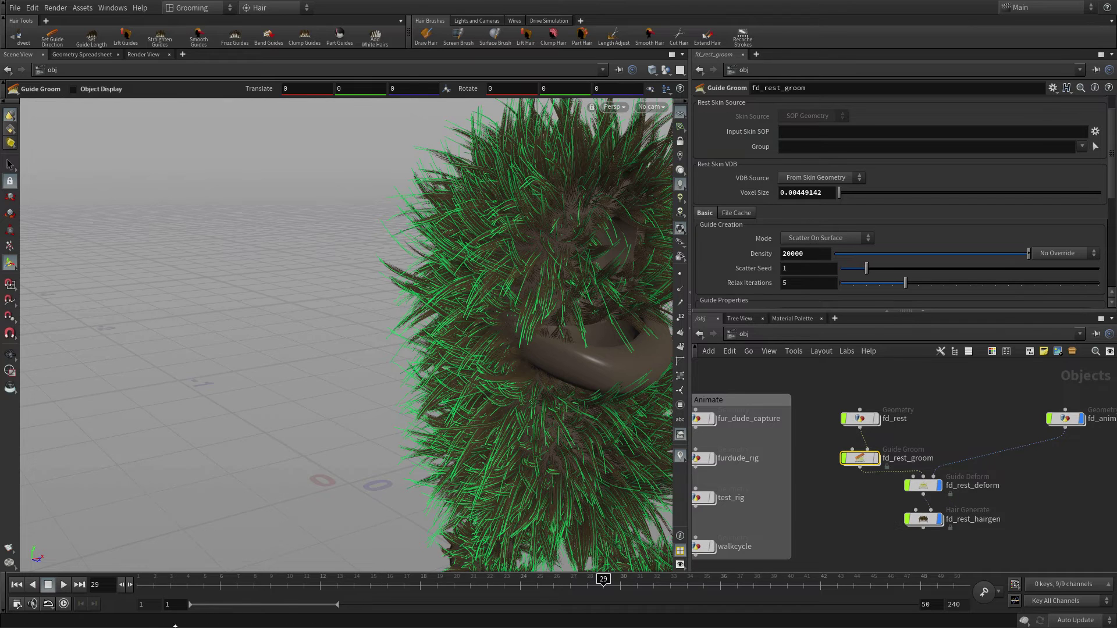
{"action": "left_click", "coordinate": [214, 585]}
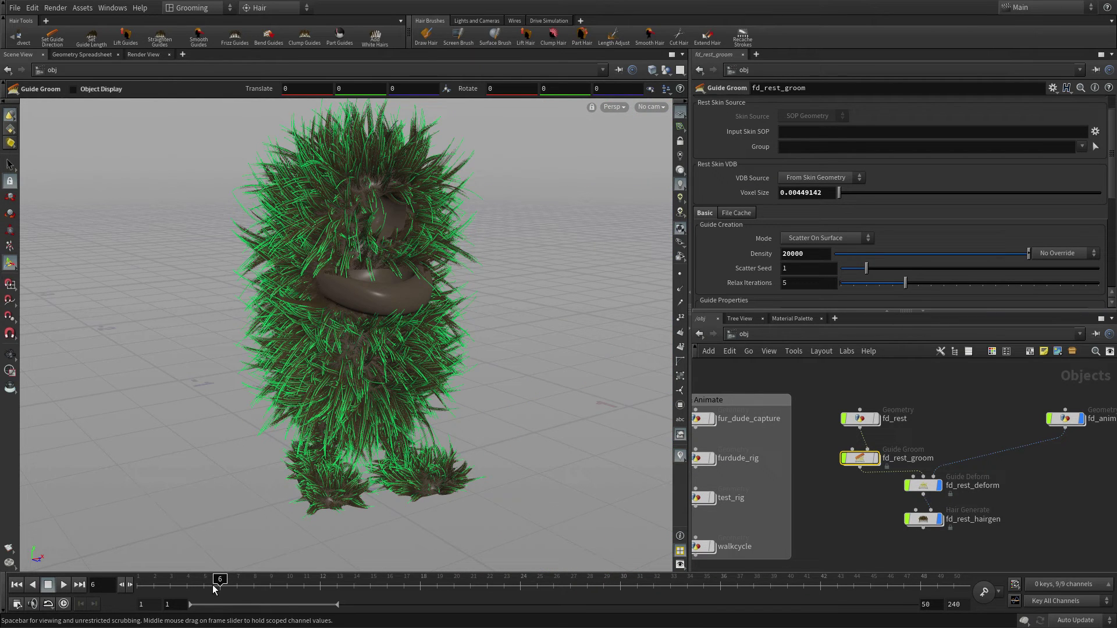
Apply Simulate Guides to the fd_rest_deform guides and return the timeline to frame 1.
{"action": "left_click", "coordinate": [924, 488]}
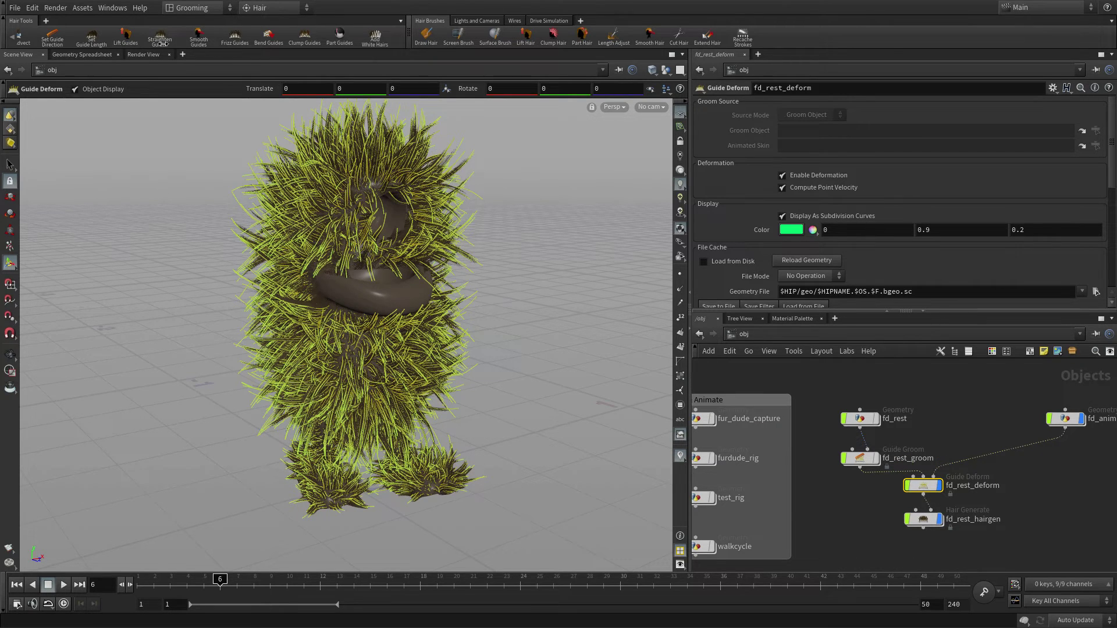
{"action": "scroll", "coordinate": [155, 38], "scroll_direction": "up", "scroll_amount": 5}
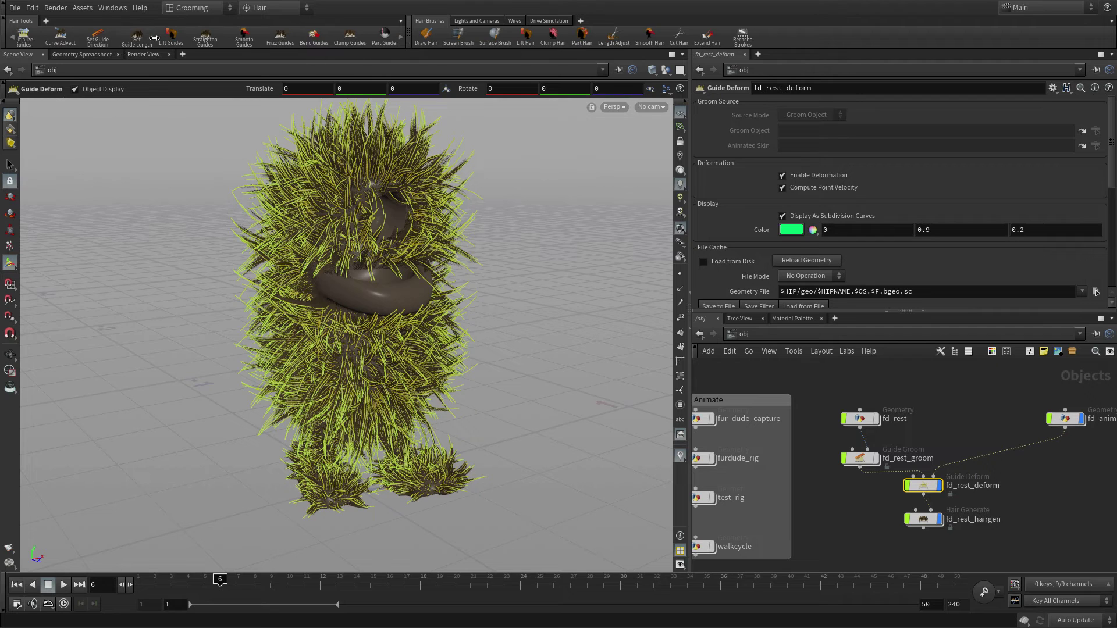
{"action": "scroll", "coordinate": [154, 38], "scroll_direction": "up", "scroll_amount": 5}
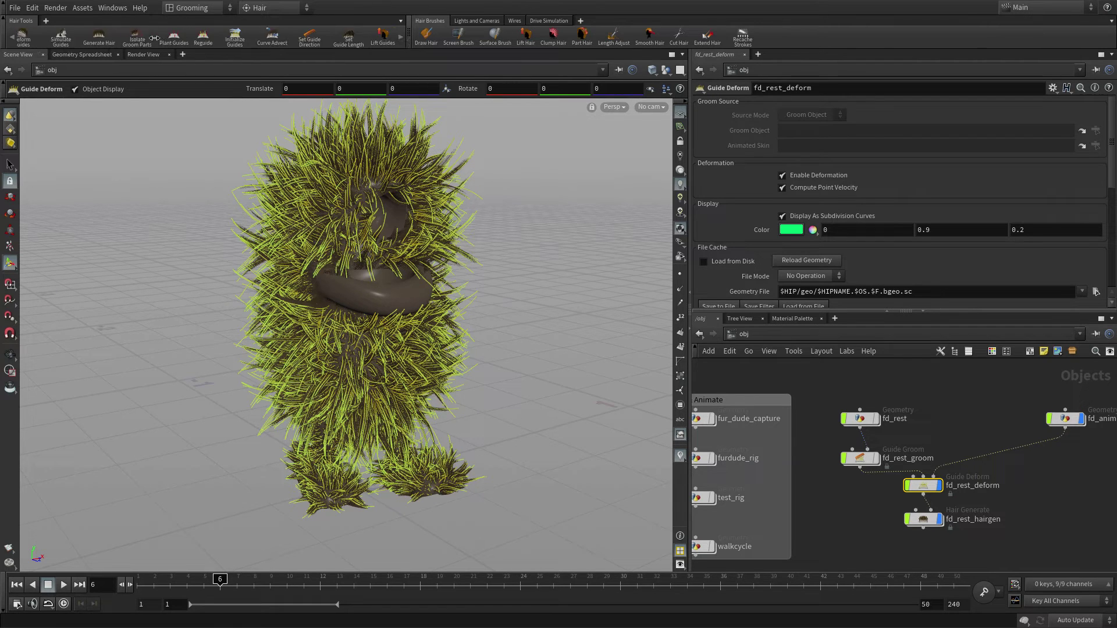
{"action": "left_click", "coordinate": [106, 39]}
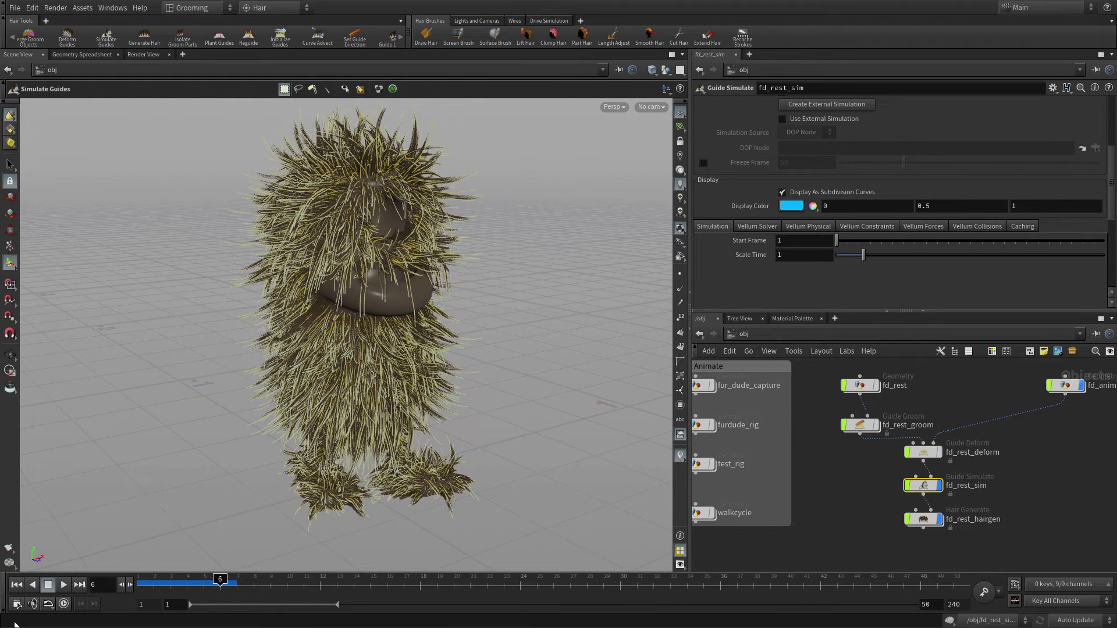
{"action": "left_click", "coordinate": [15, 585]}
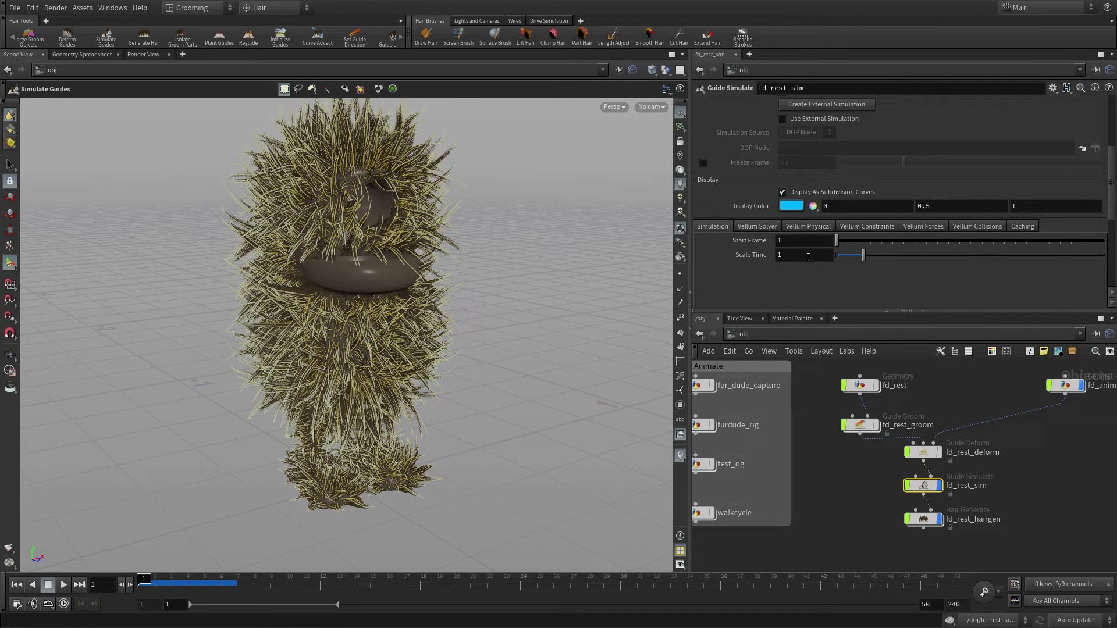
Set the Bend stiffness to 5 in the guide simulation's Vellum constraints.
{"action": "left_click", "coordinate": [883, 227]}
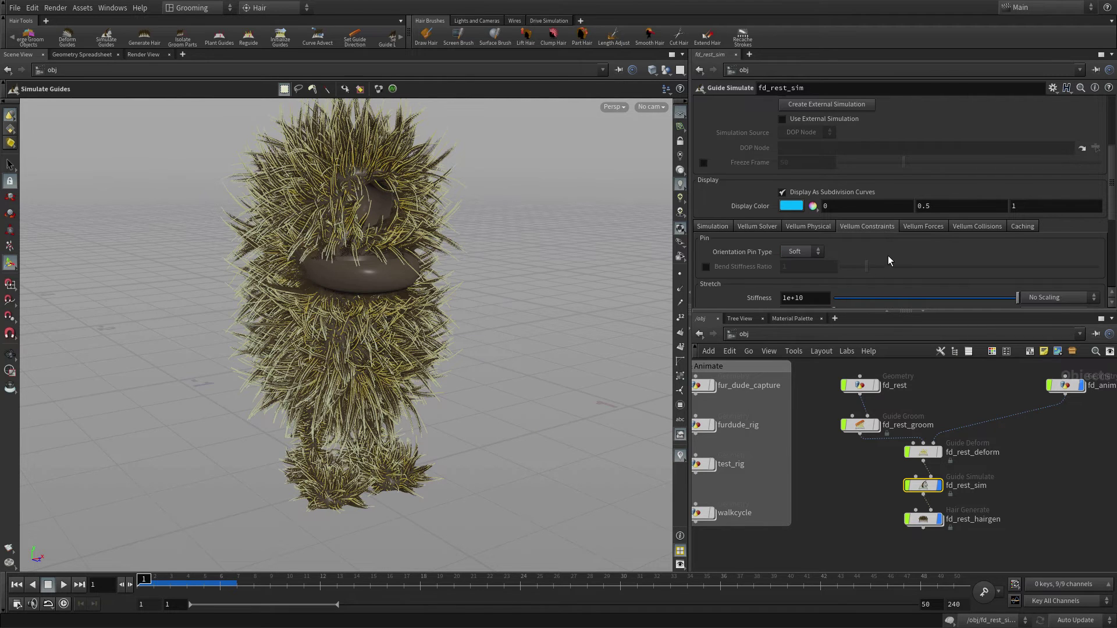
{"action": "scroll", "coordinate": [887, 258], "scroll_direction": "down", "scroll_amount": 3}
{"action": "scroll", "coordinate": [888, 259], "scroll_direction": "down", "scroll_amount": 1}
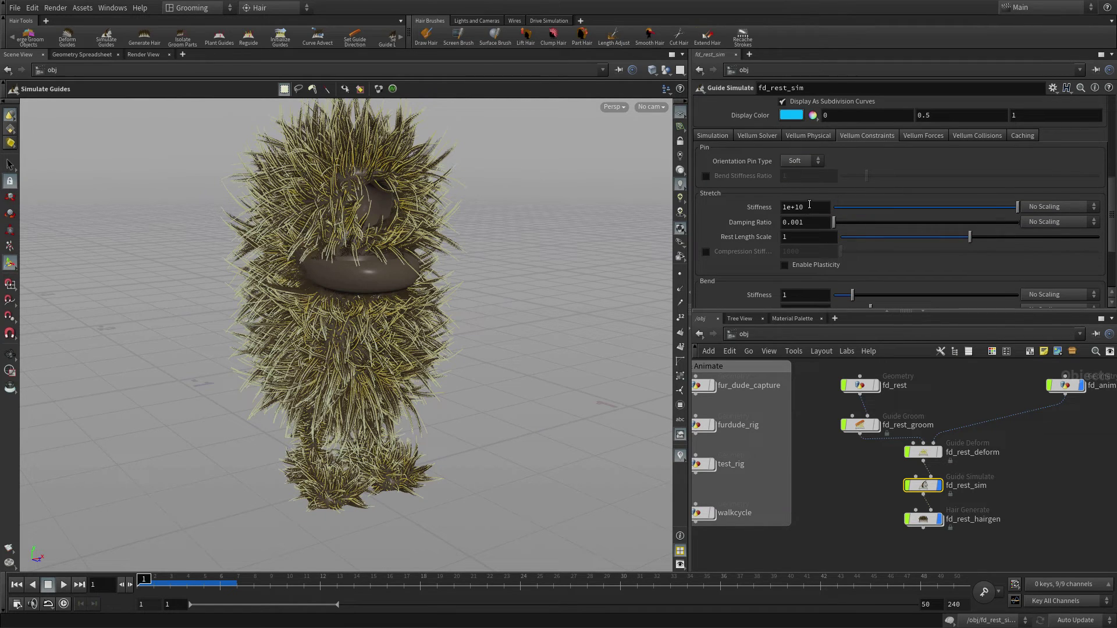
{"action": "left_click_drag", "start_coordinate": [809, 208], "coordinate": [736, 193]}
{"action": "left_click", "coordinate": [757, 210]}
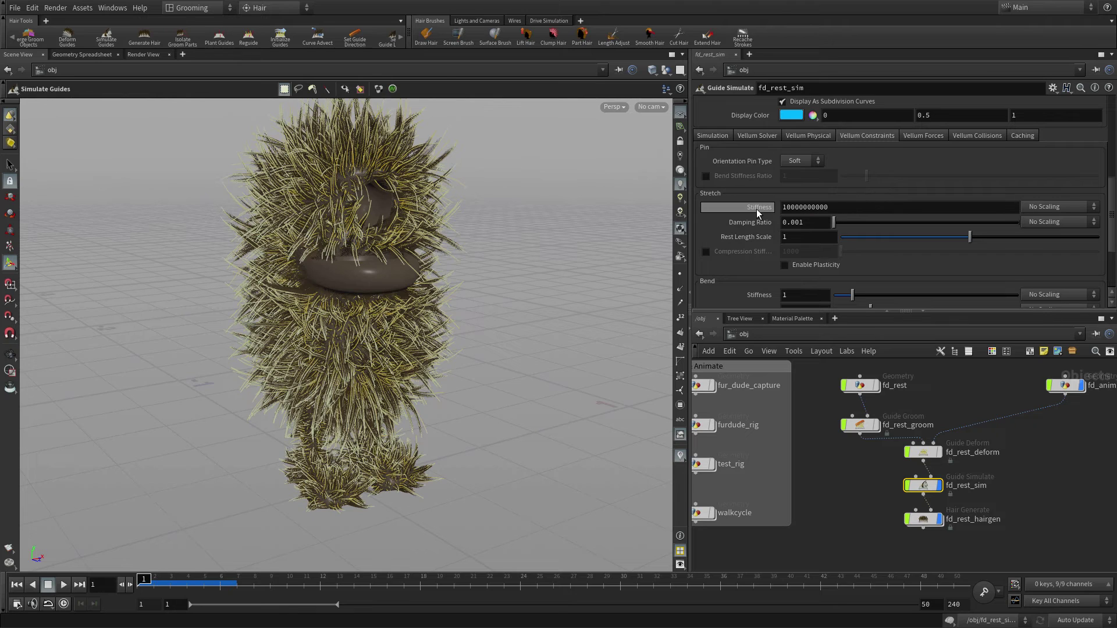
{"action": "left_click", "coordinate": [756, 209]}
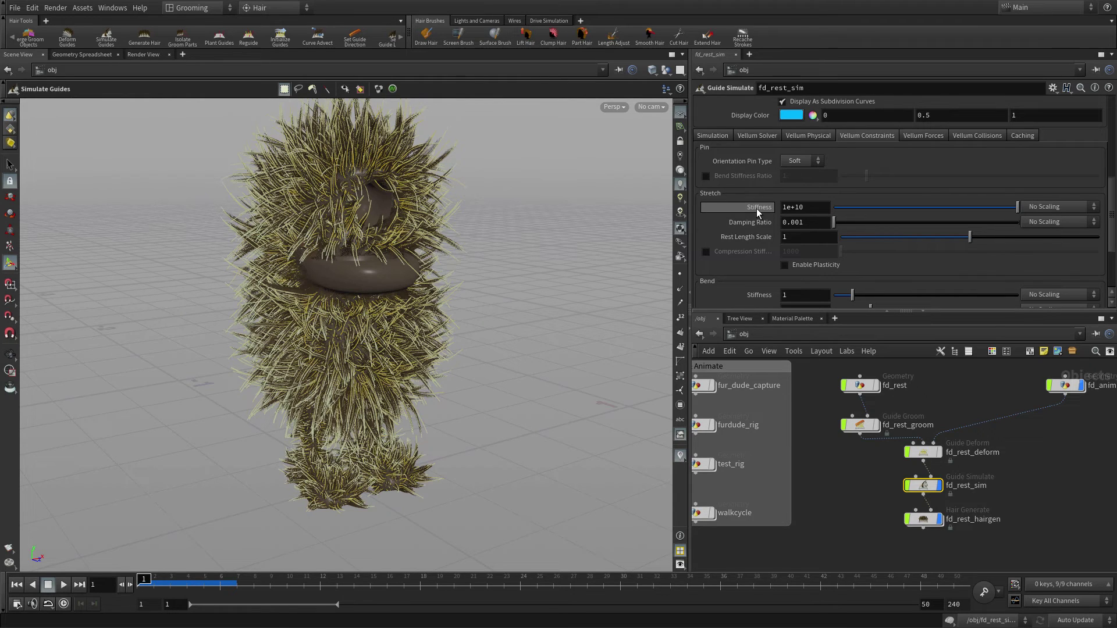
{"action": "left_click", "coordinate": [756, 208]}
{"action": "left_click", "coordinate": [757, 209]}
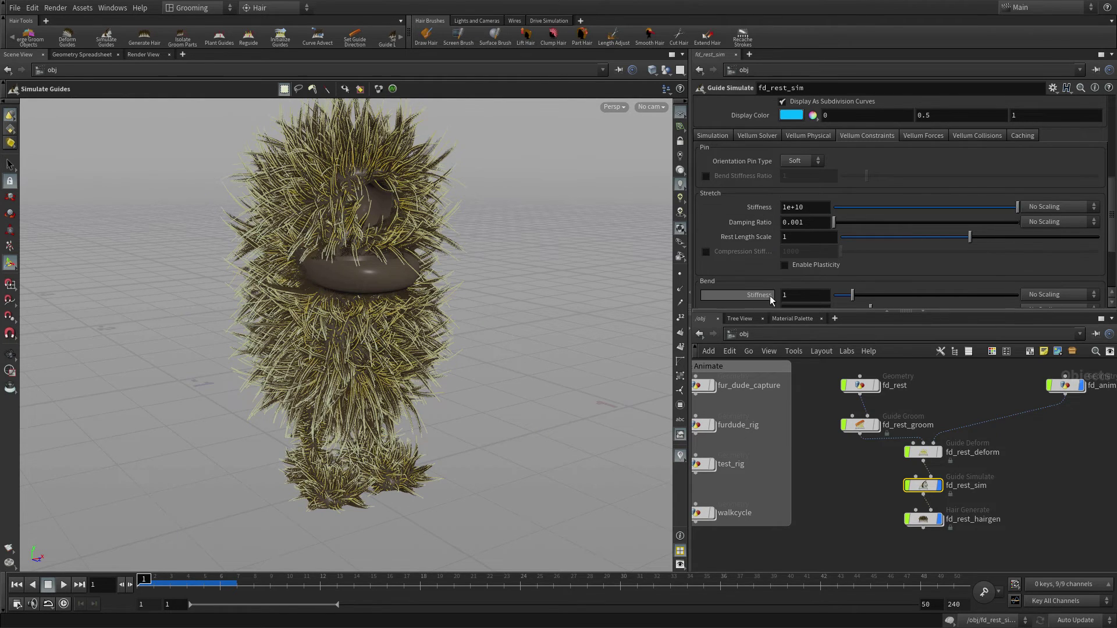
{"action": "left_click_drag", "start_coordinate": [787, 291], "coordinate": [778, 289]}
{"action": "type", "text": "5"}
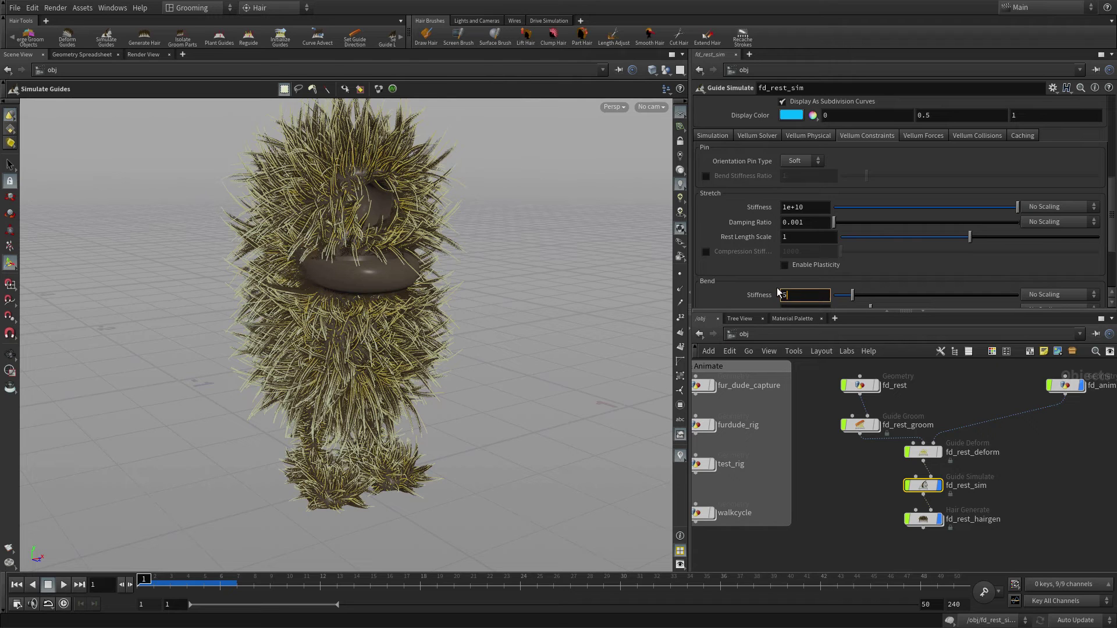
{"action": "key", "text": "Return"}
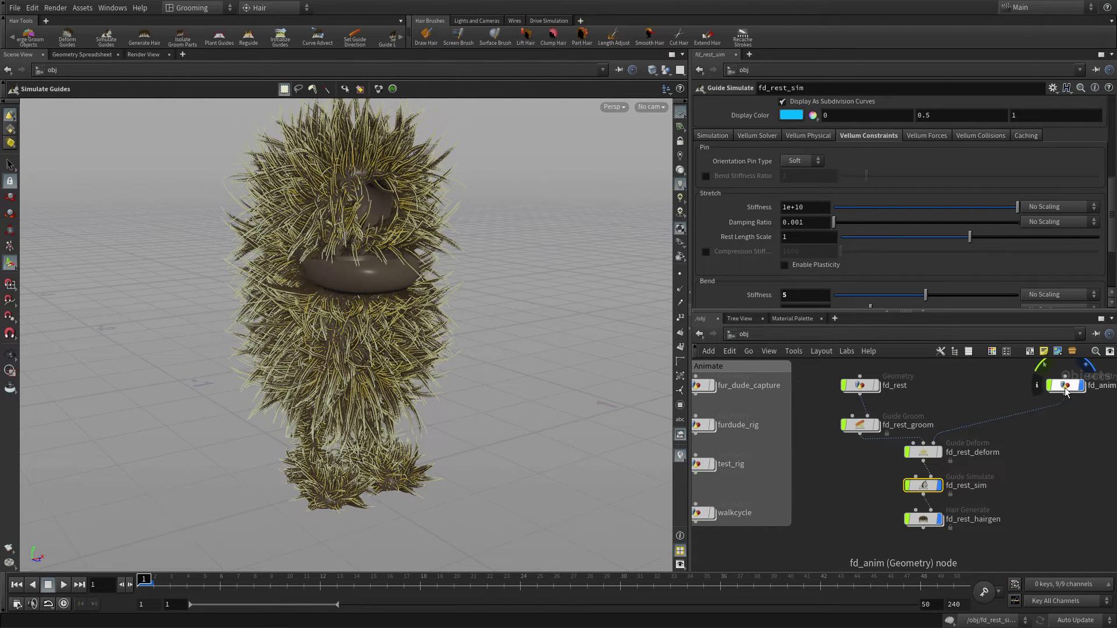
Move the fd_anim node next to fd_rest in the network and select it.
{"action": "left_click_drag", "start_coordinate": [1065, 385], "coordinate": [976, 405]}
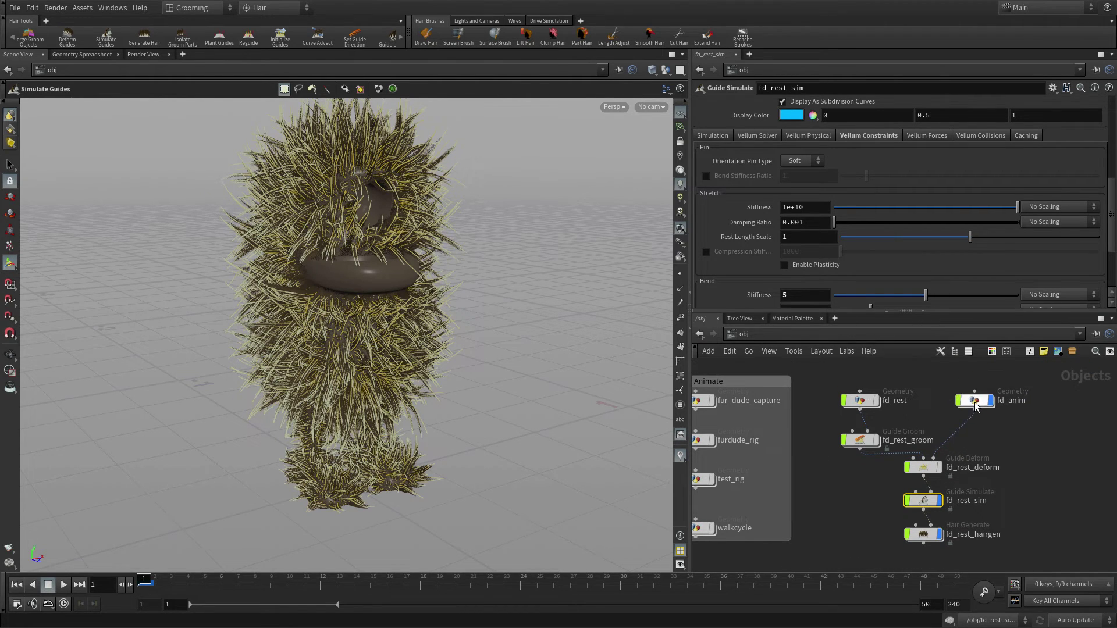
{"action": "left_click", "coordinate": [975, 403]}
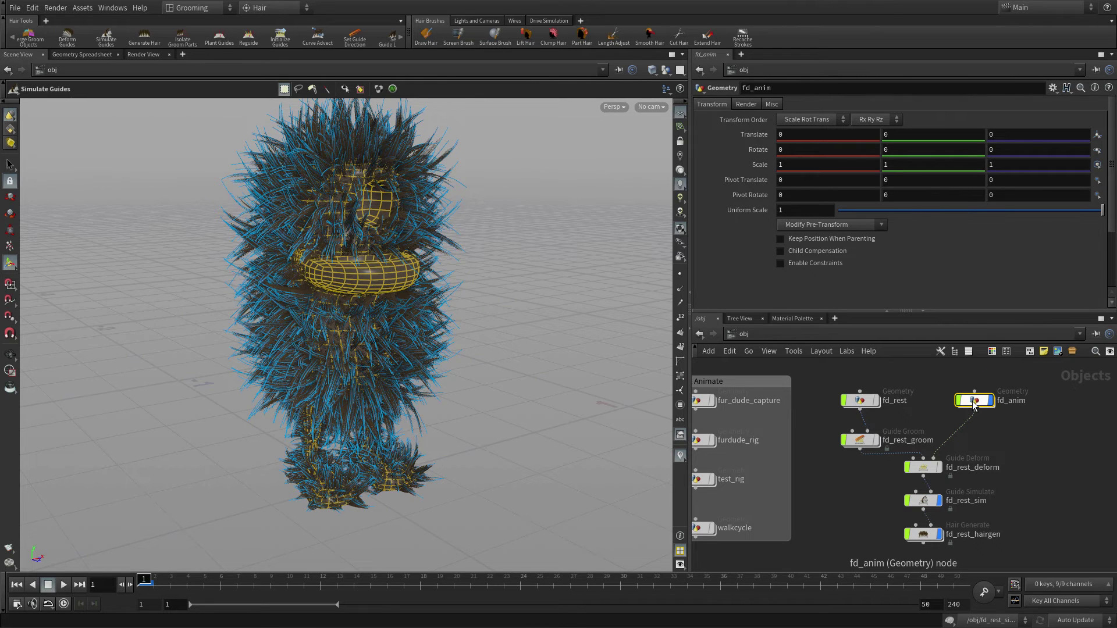
Duplicate the fd_anim node, rename the copy fd_collision, and place it just below fd_anim in the network.
{"action": "mouse_move", "coordinate": [974, 405]}
{"action": "left_click_drag", "start_coordinate": [972, 401], "coordinate": [1059, 446], "text": "alt"}
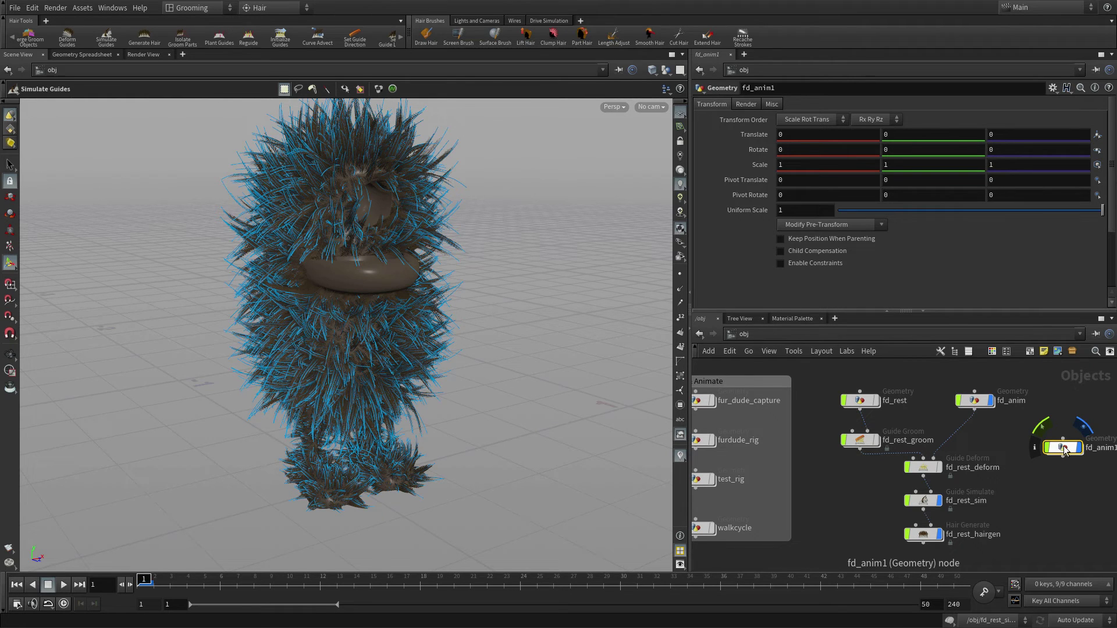
{"action": "left_click", "coordinate": [1101, 449]}
{"action": "key", "text": "Left"}
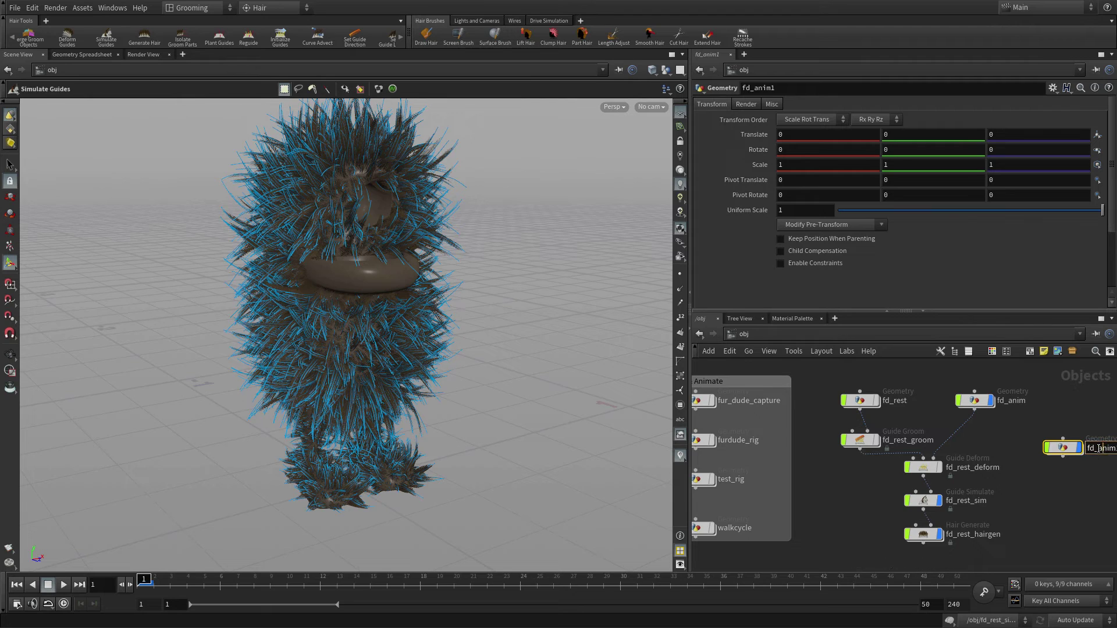
{"action": "key", "text": "shift+End"}
{"action": "type", "text": "collision"}
{"action": "key", "text": "Return"}
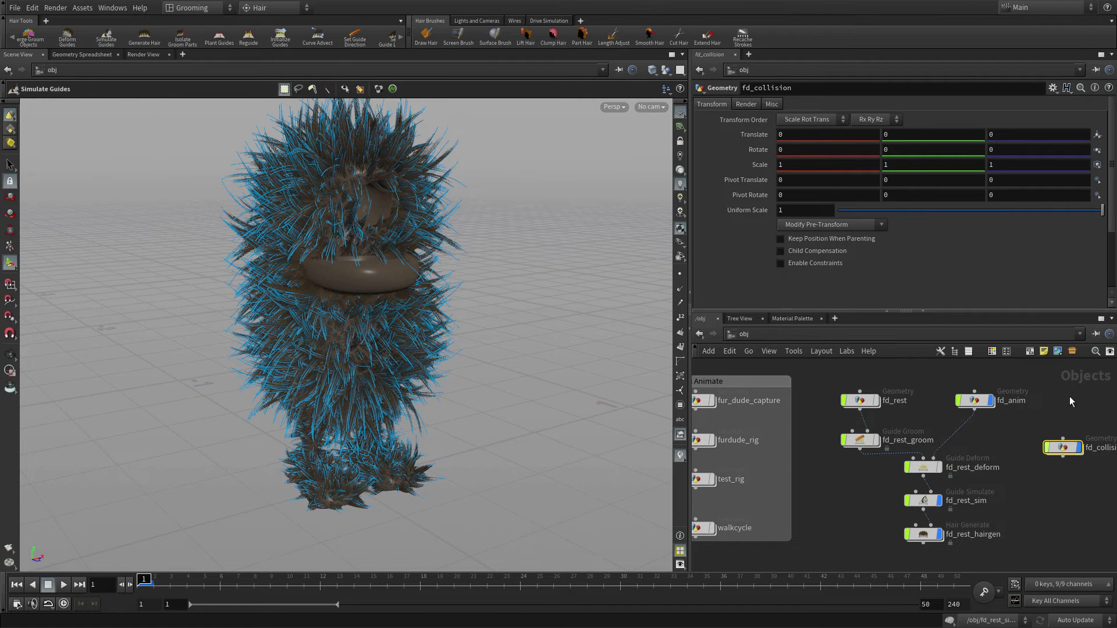
{"action": "left_click_drag", "start_coordinate": [1067, 458], "coordinate": [1025, 437]}
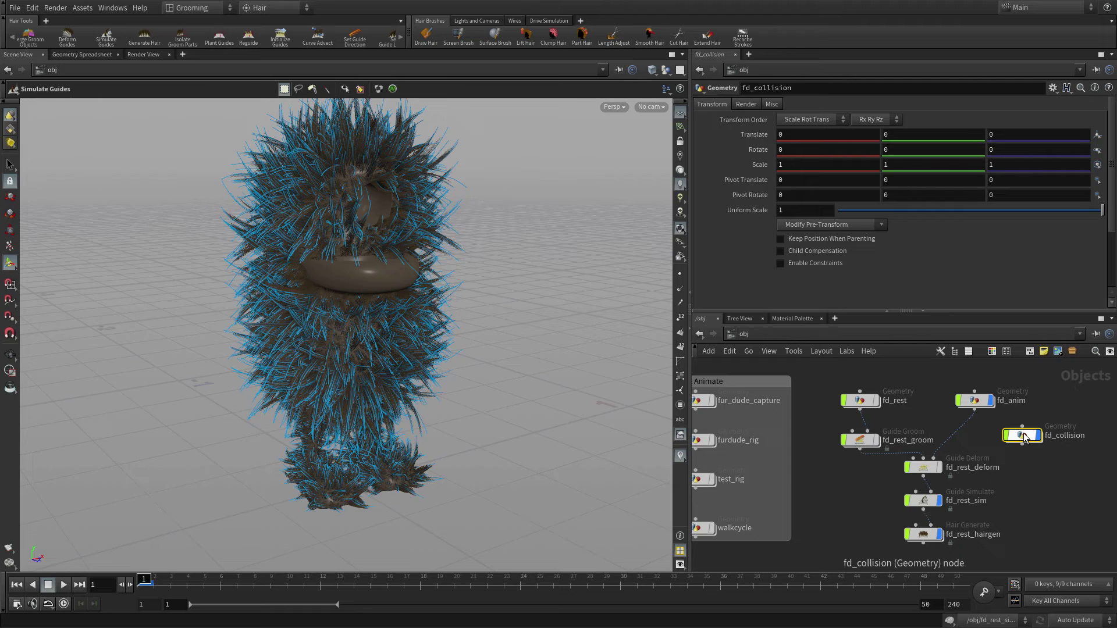
Inside fd_collision, turn off Delete Non Selected on blast1 and add fur_dude_tongue to its group.
{"action": "mouse_move", "coordinate": [1030, 436]}
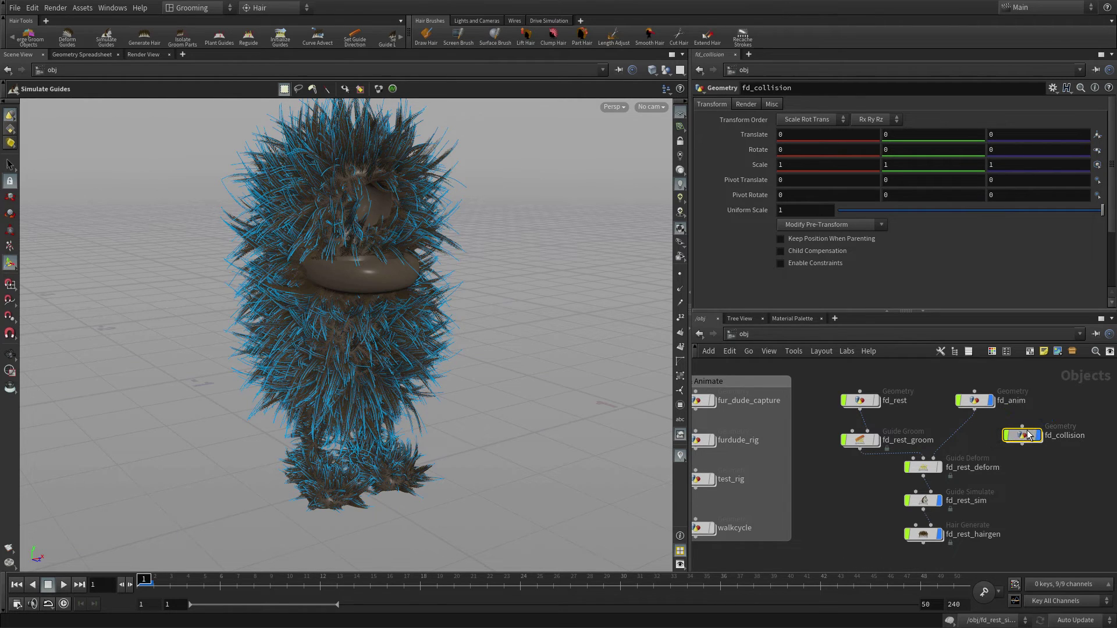
{"action": "double_click", "coordinate": [1027, 435]}
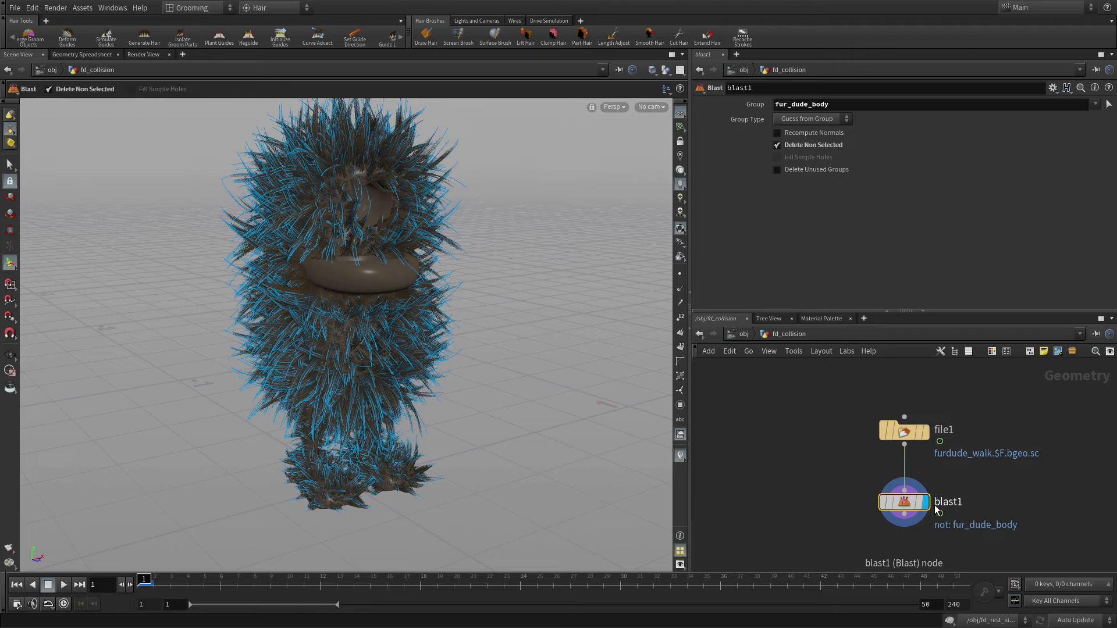
{"action": "left_click", "coordinate": [796, 145]}
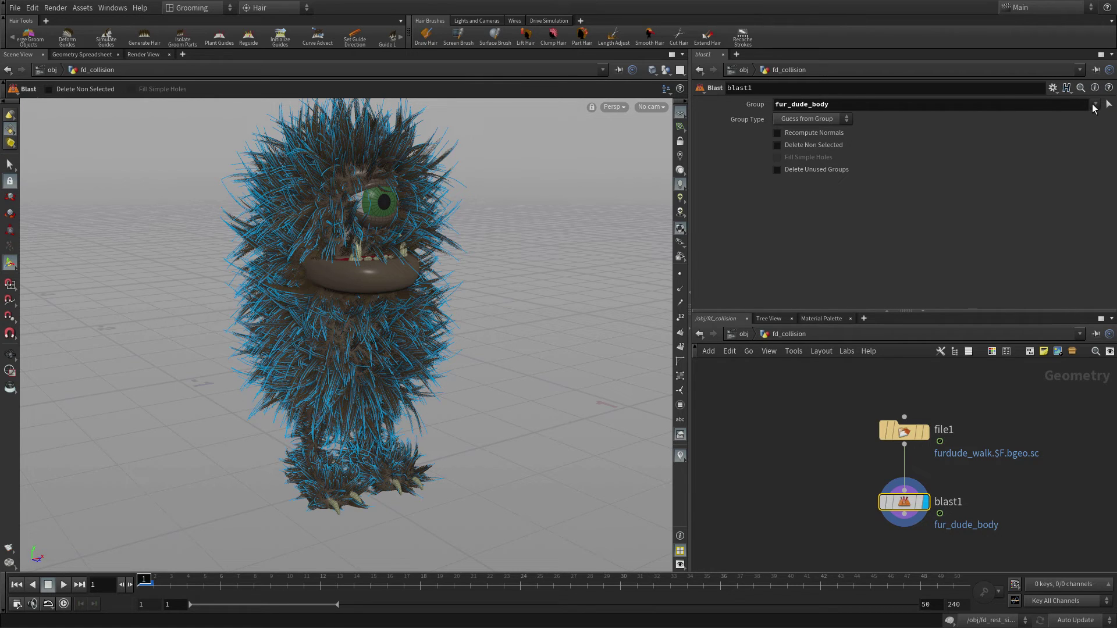
{"action": "left_click", "coordinate": [1094, 104]}
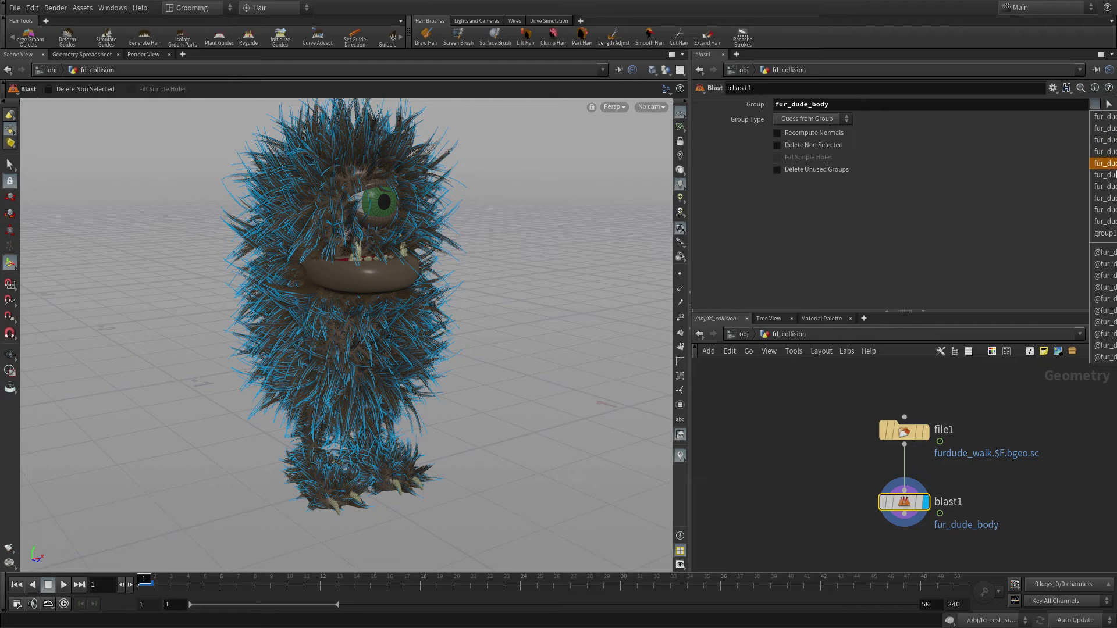
{"action": "key", "text": "Down"}
{"action": "key", "text": "Down"}
{"action": "key", "text": "Return"}
{"action": "left_click", "coordinate": [1095, 104]}
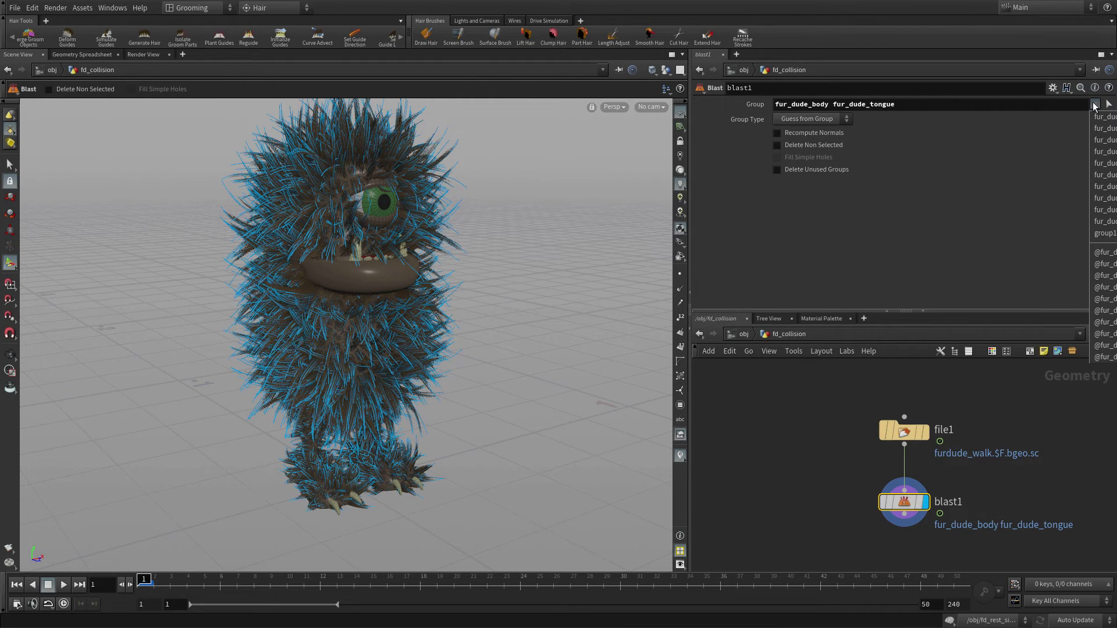
{"action": "key", "text": "Down"}
{"action": "key", "text": "Down"}
{"action": "key", "text": "Down"}
{"action": "key", "text": "Down"}
{"action": "key", "text": "Return"}
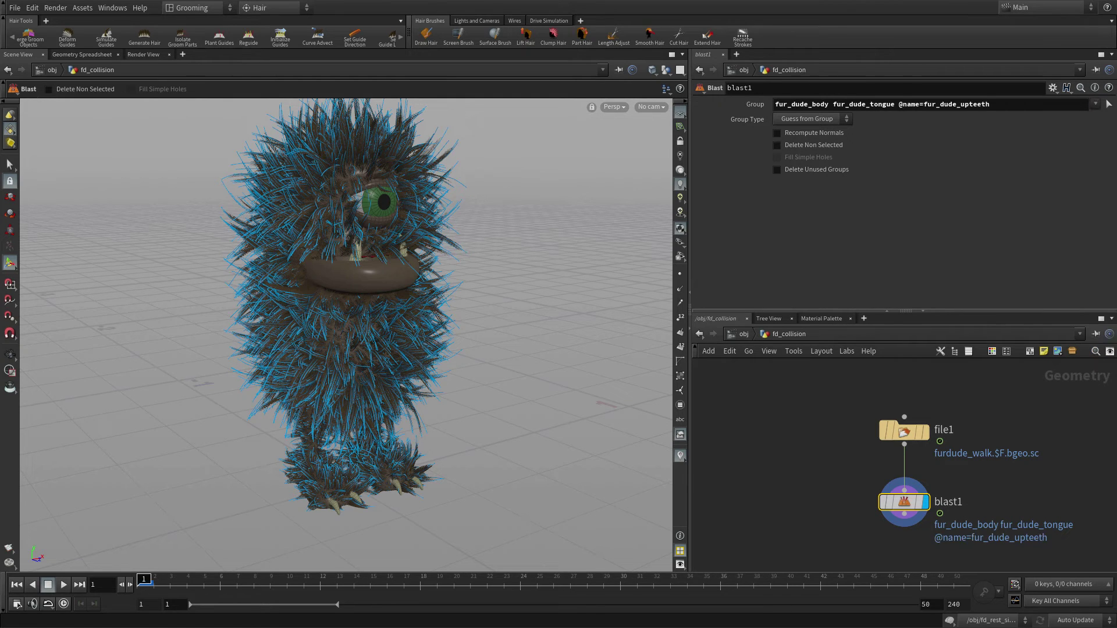
{"action": "left_click", "coordinate": [1096, 104]}
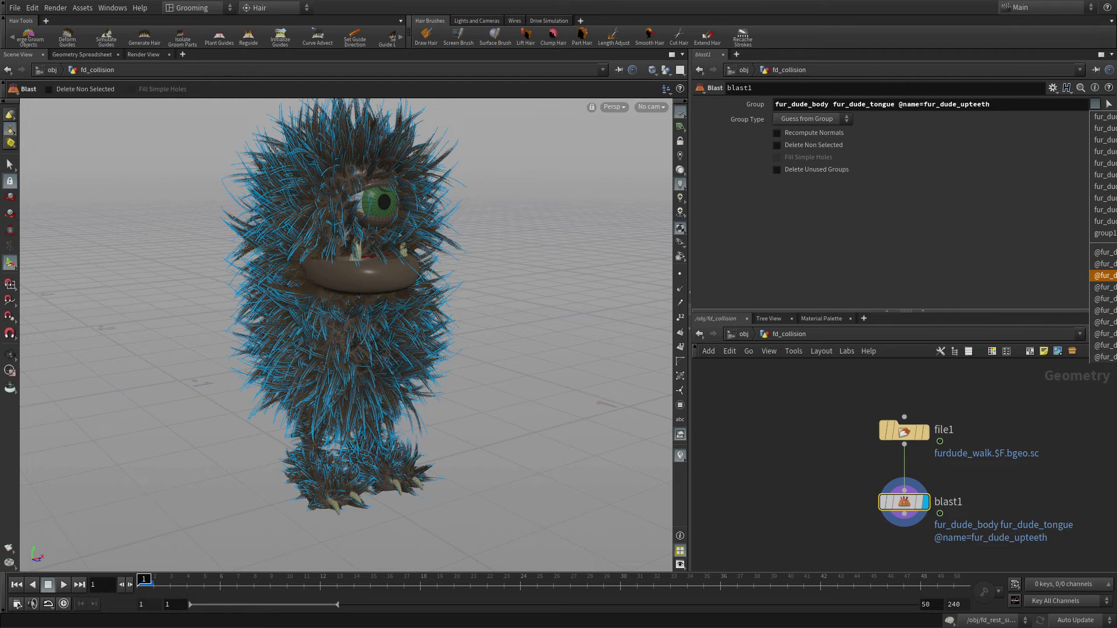
{"action": "left_click", "coordinate": [1105, 275]}
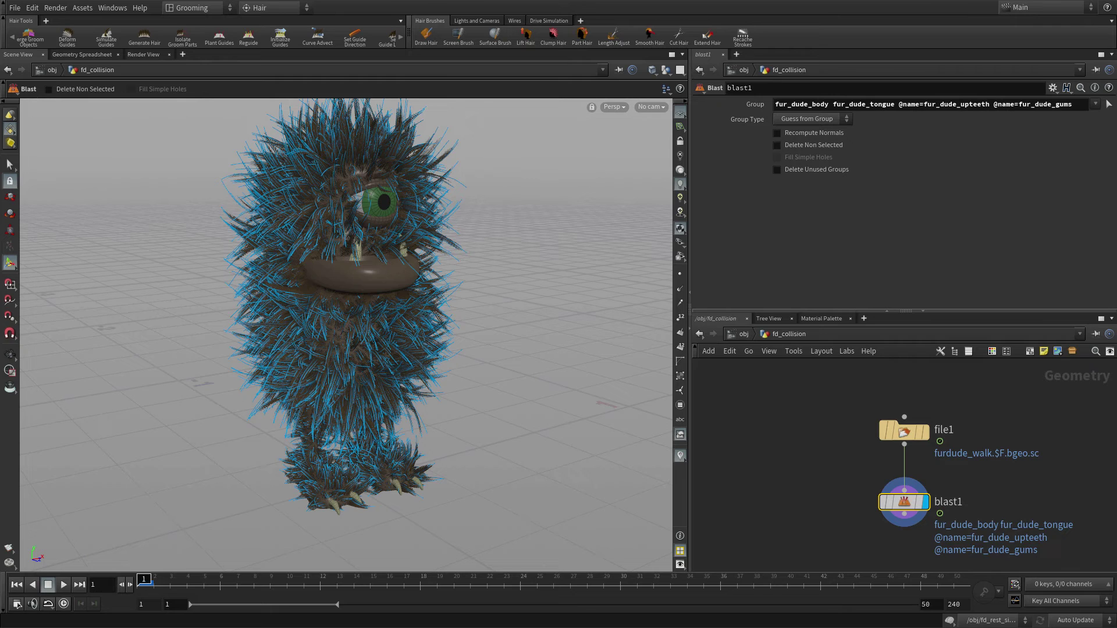
Add a Null connected below blast1 and rename it COLLISION_OUT.
{"action": "middle_click_drag", "start_coordinate": [851, 479], "coordinate": [805, 405]}
{"action": "left_click", "coordinate": [827, 478]}
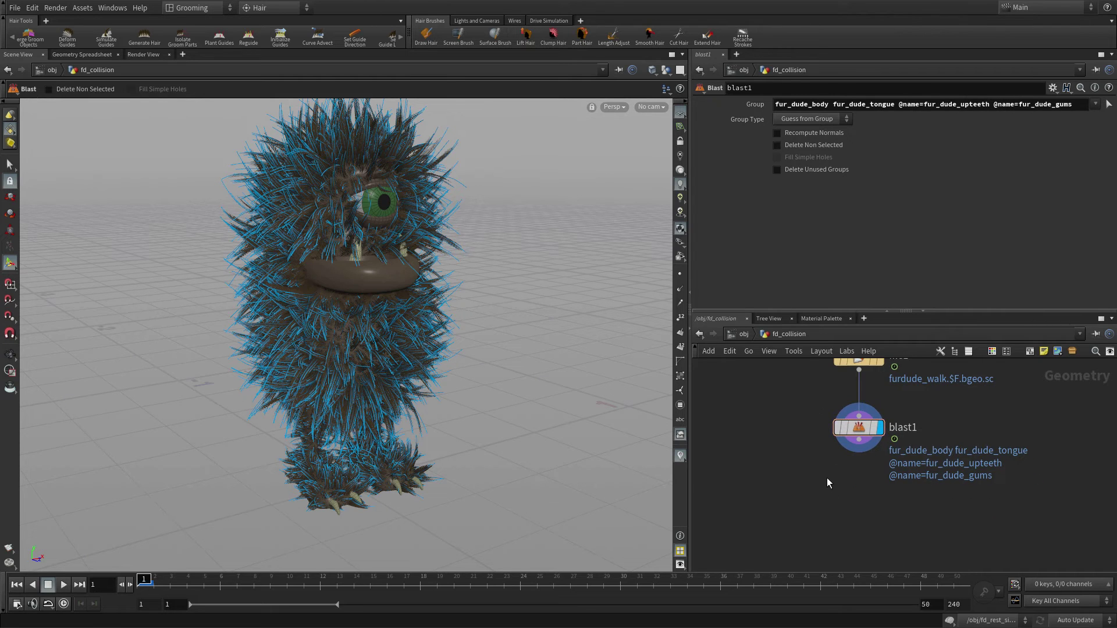
{"action": "key", "text": "Tab"}
{"action": "type", "text": "null"}
{"action": "key", "text": "Return"}
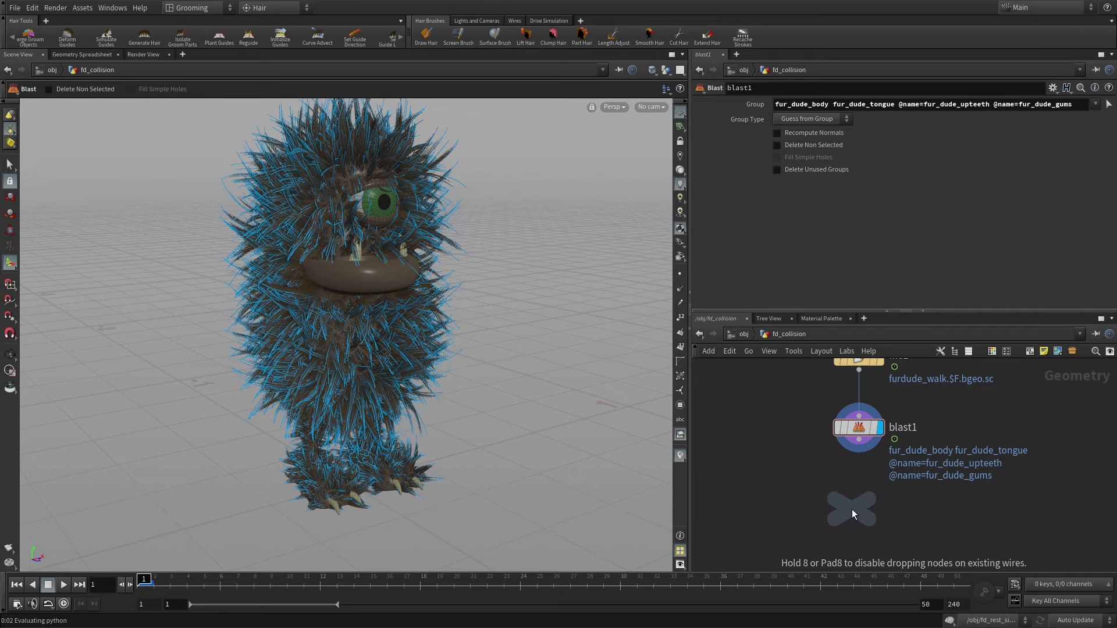
{"action": "left_click", "coordinate": [855, 509]}
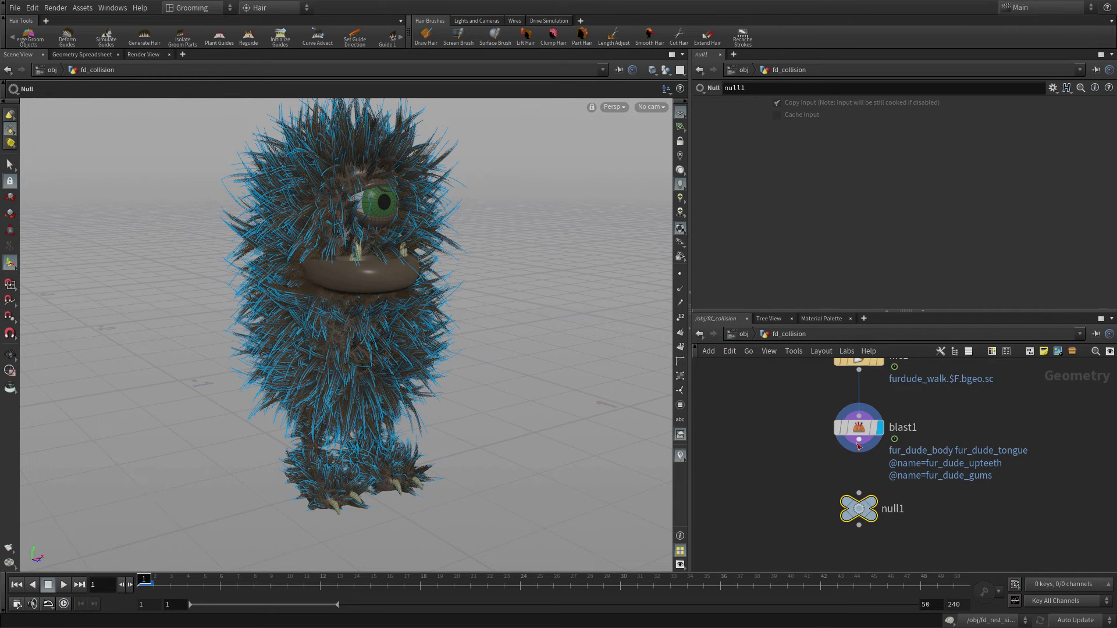
{"action": "double_click", "coordinate": [891, 505]}
{"action": "type", "text": "COLLI"}
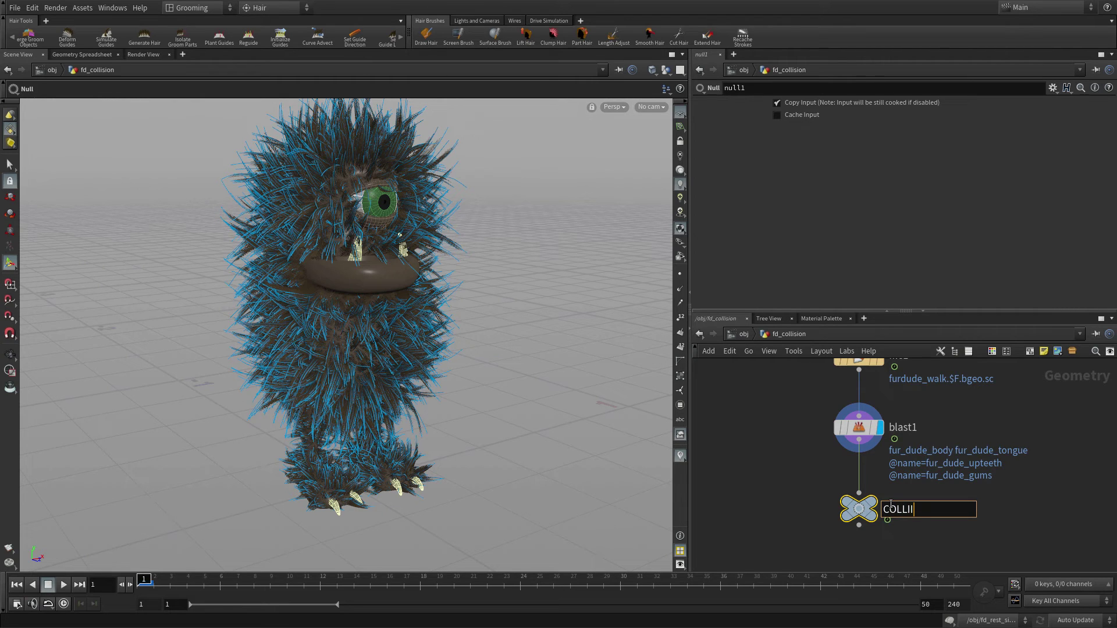
{"action": "type", "text": "SION_OUT"}
{"action": "key", "text": "Return"}
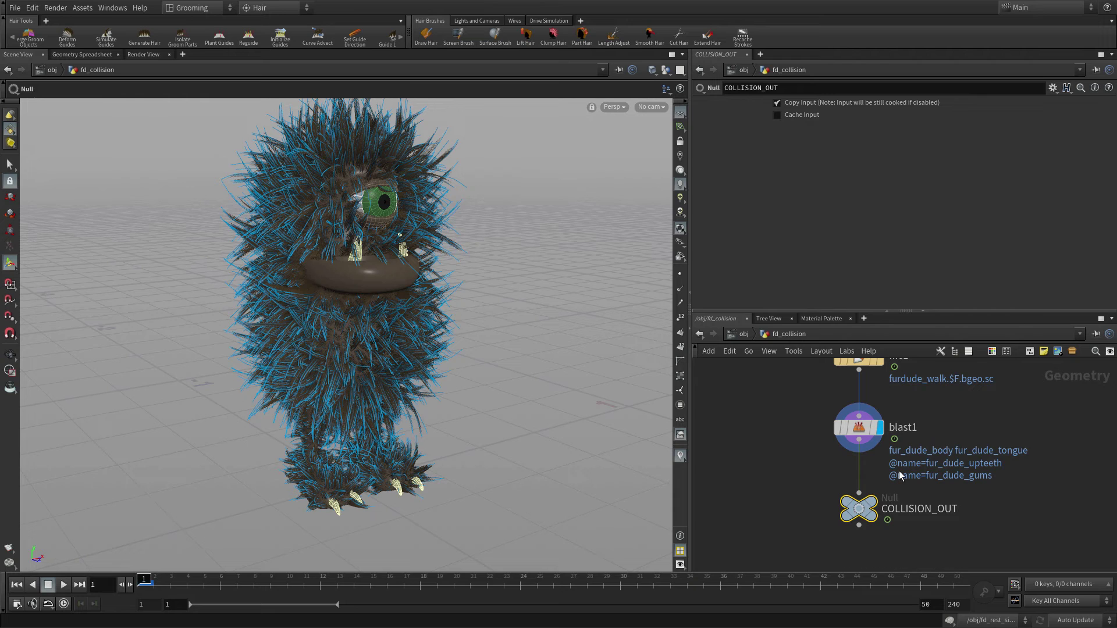
Back at object level, enable External Collisions in fd_rest_sim's Vellum collisions with /obj/fd_collision/COLLISION_OUT as the Collider SOP.
{"action": "left_click", "coordinate": [768, 448]}
{"action": "left_click", "coordinate": [744, 336]}
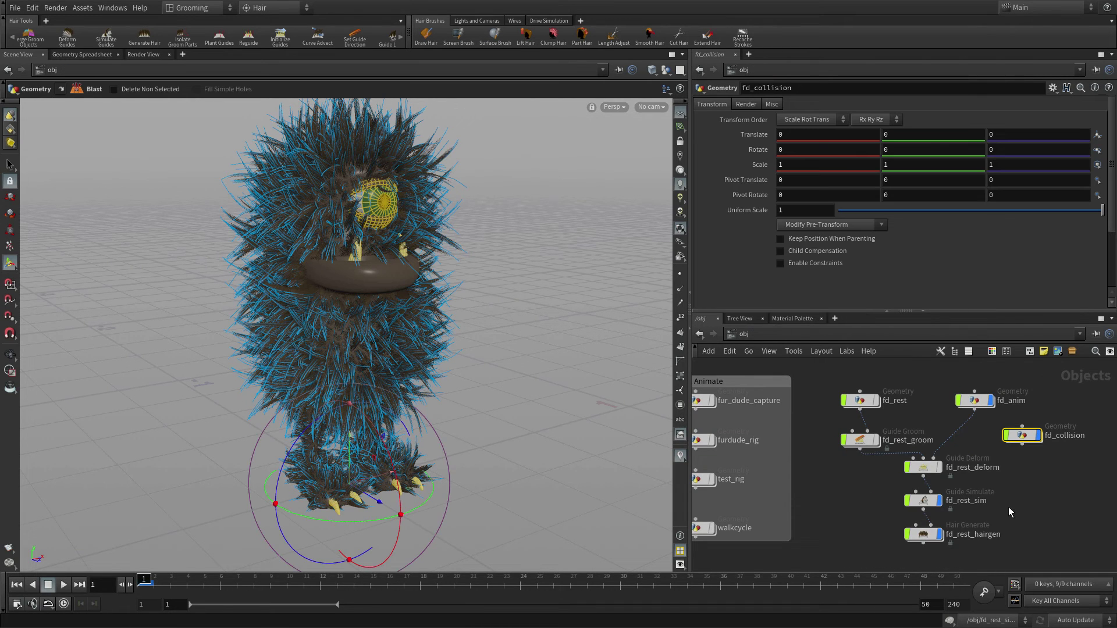
{"action": "left_click", "coordinate": [924, 500]}
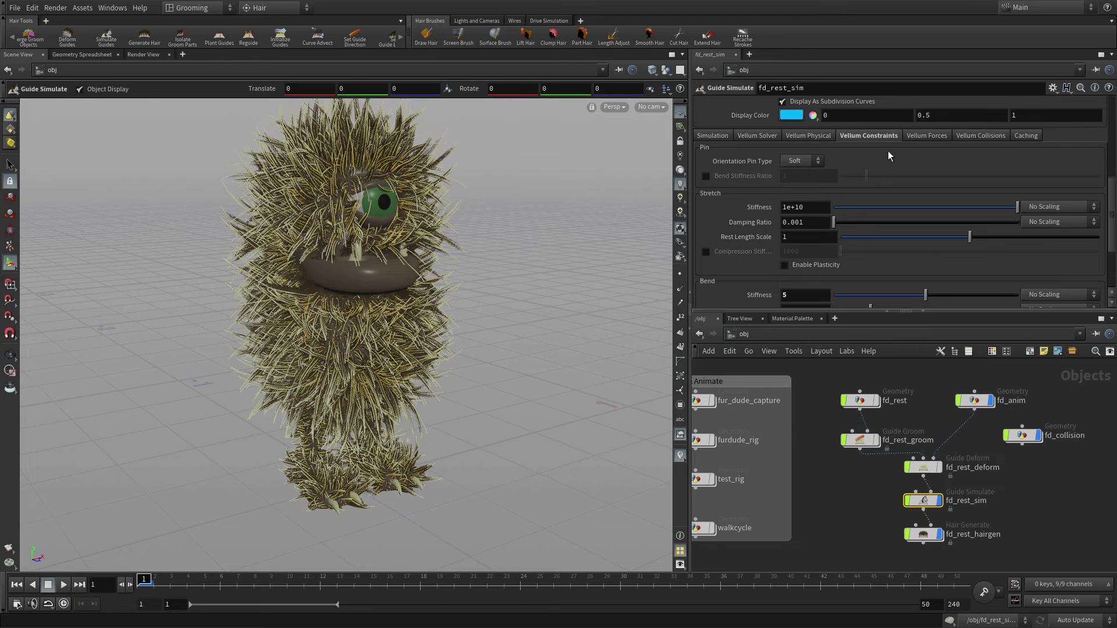
{"action": "left_click", "coordinate": [981, 136]}
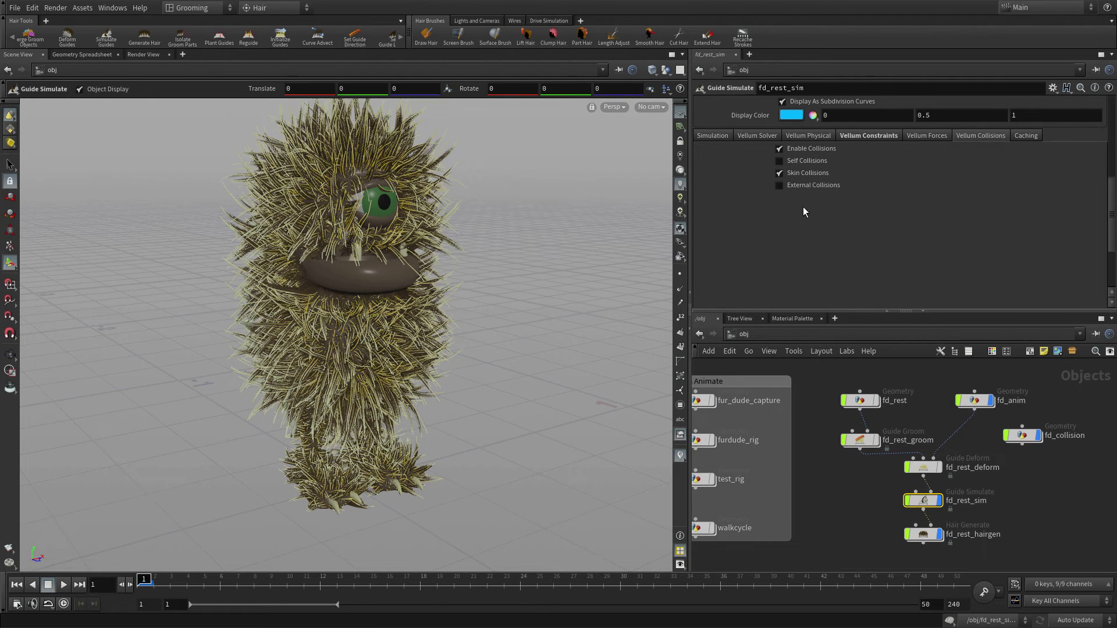
{"action": "left_click", "coordinate": [794, 186]}
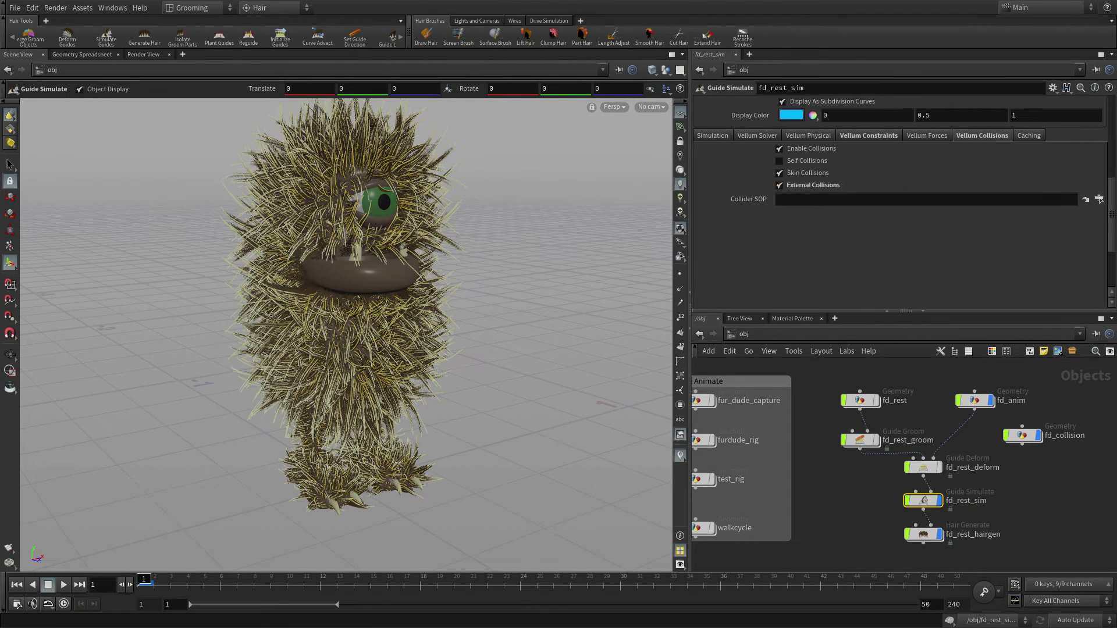
{"action": "left_click", "coordinate": [1098, 200]}
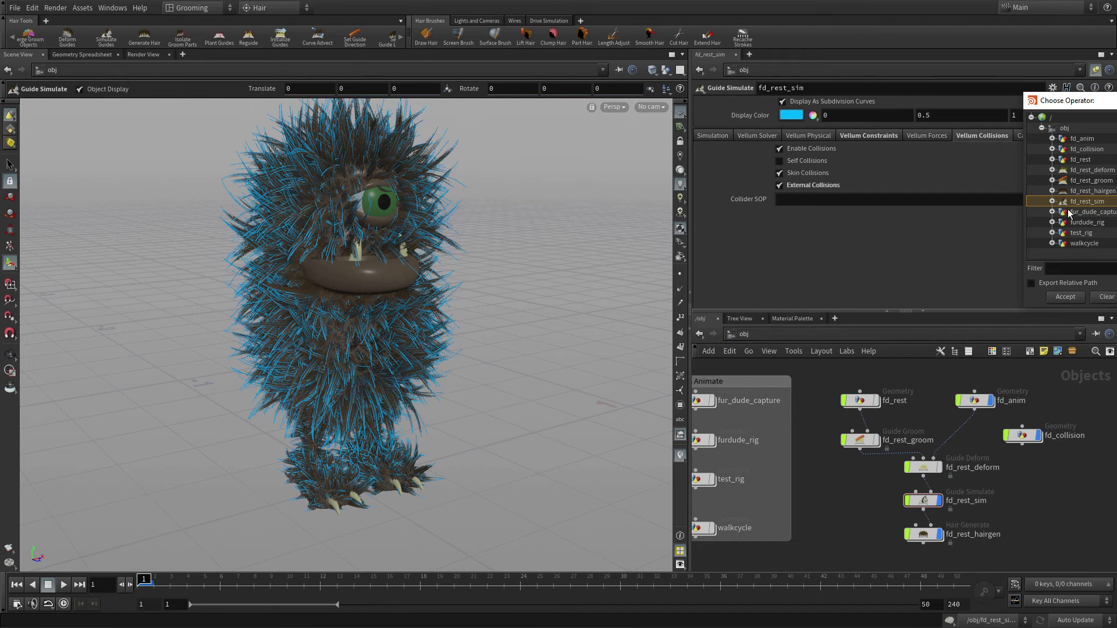
{"action": "left_click", "coordinate": [1052, 149]}
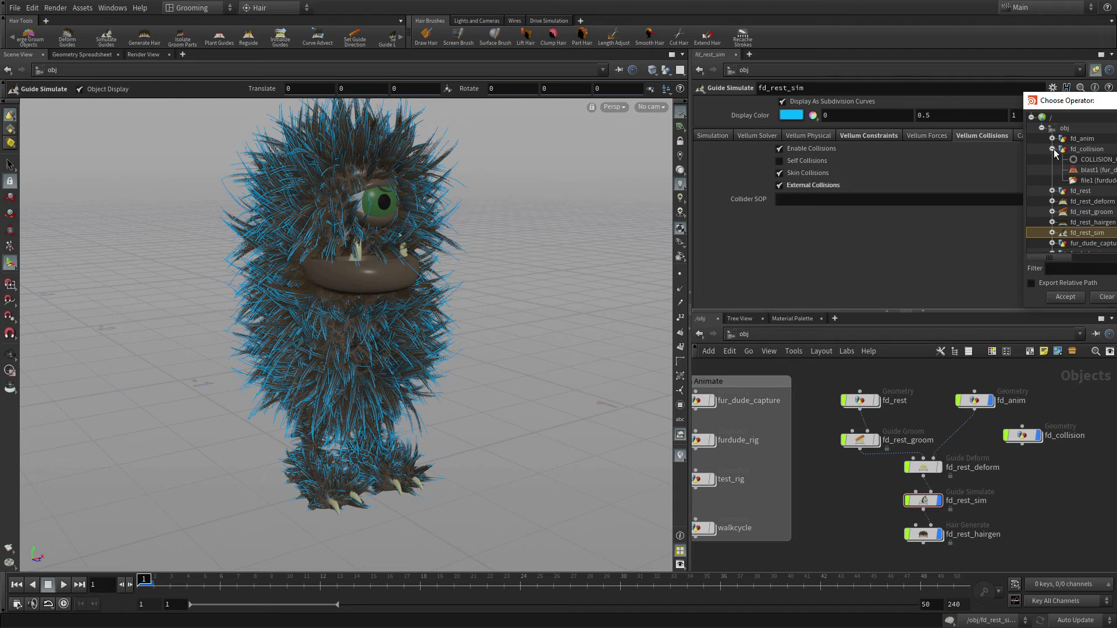
{"action": "left_click", "coordinate": [1088, 163]}
{"action": "left_click", "coordinate": [1066, 297]}
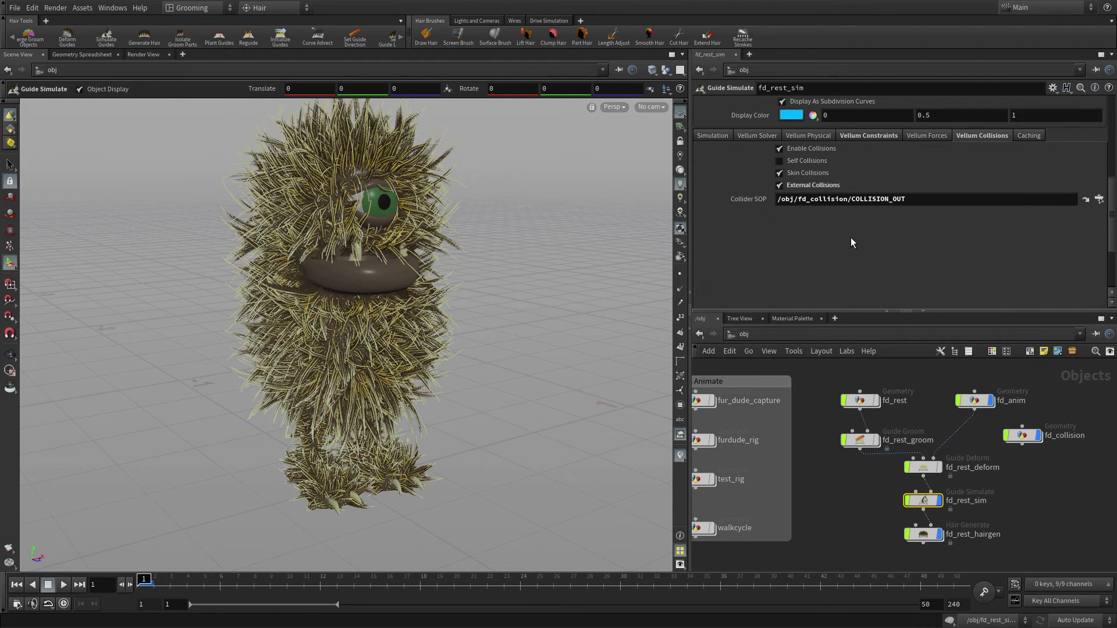
In fd_rest_sim's caching settings, delete the channels on the save frame range and set its end frame to 50.
{"action": "left_click", "coordinate": [1023, 135]}
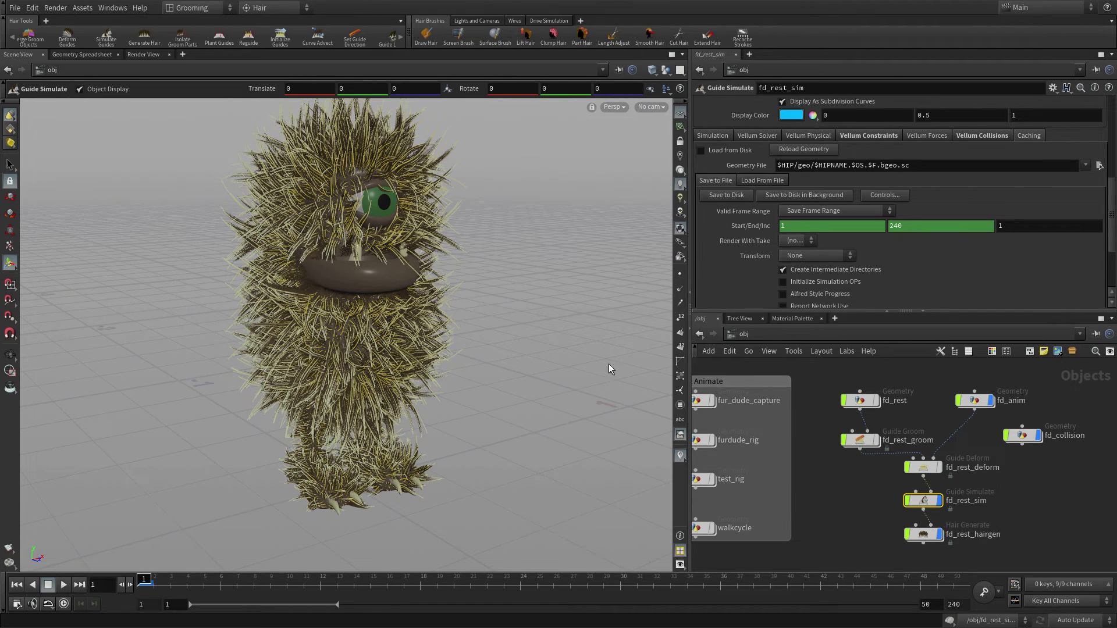
{"action": "right_click", "coordinate": [753, 228]}
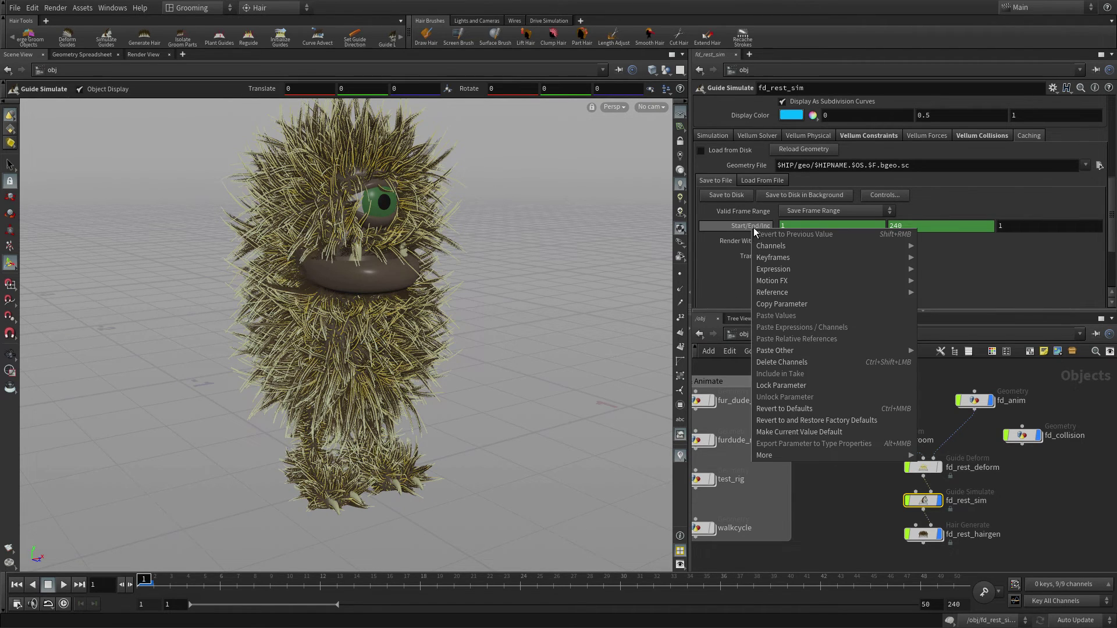
{"action": "left_click", "coordinate": [784, 364]}
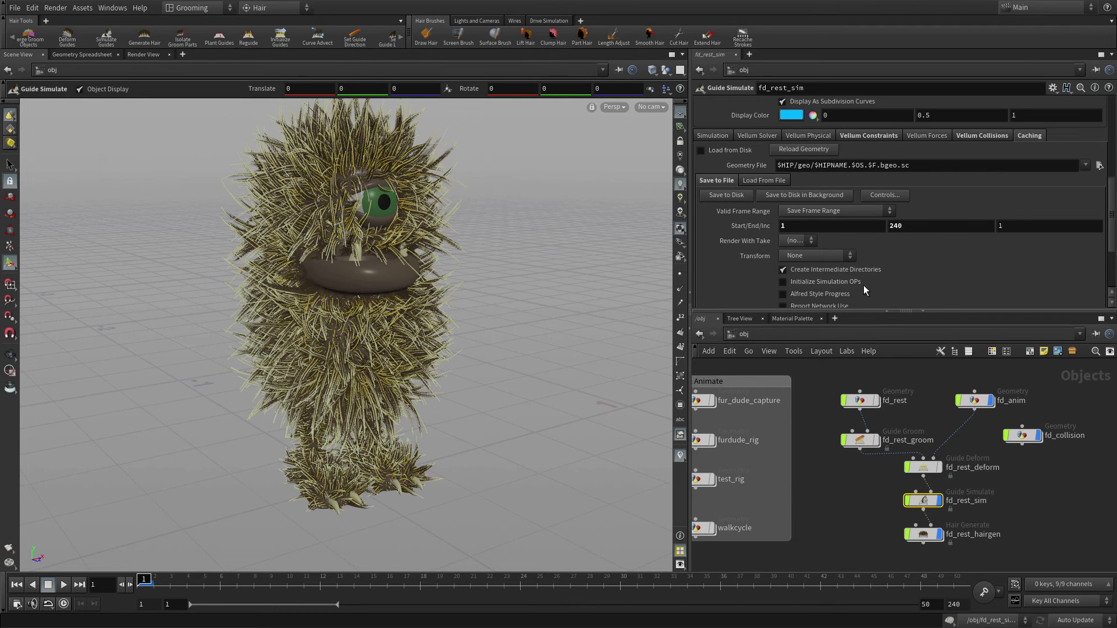
{"action": "left_click_drag", "start_coordinate": [908, 227], "coordinate": [872, 221]}
{"action": "type", "text": "50"}
{"action": "key", "text": "Return"}
Play the guide simulation for a few frames and stop it.
{"action": "left_click", "coordinate": [64, 586]}
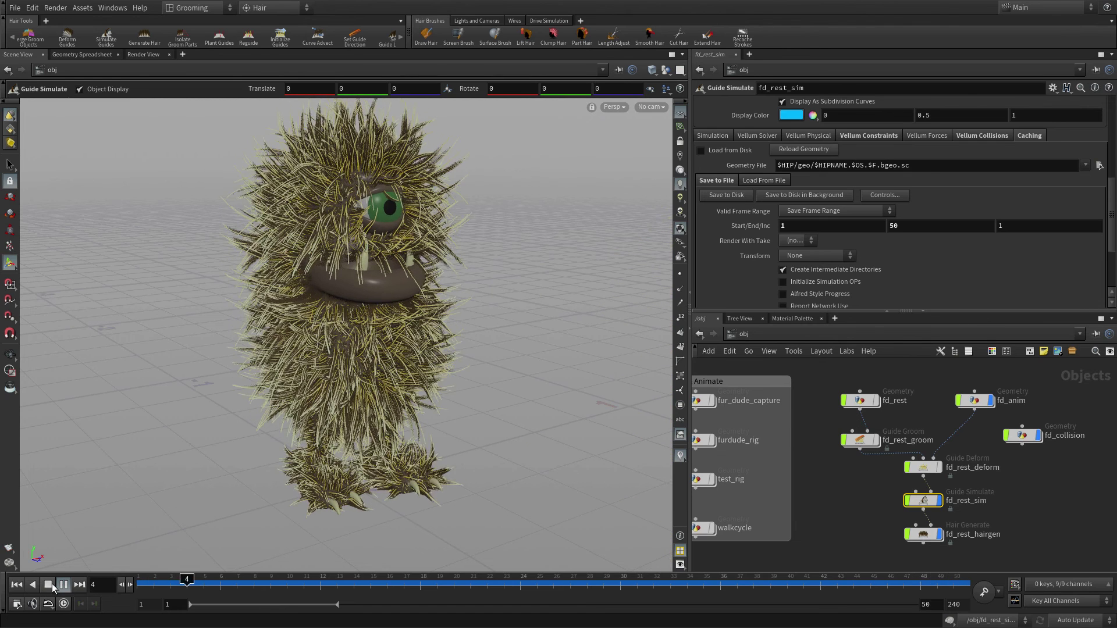
{"action": "left_click", "coordinate": [51, 584]}
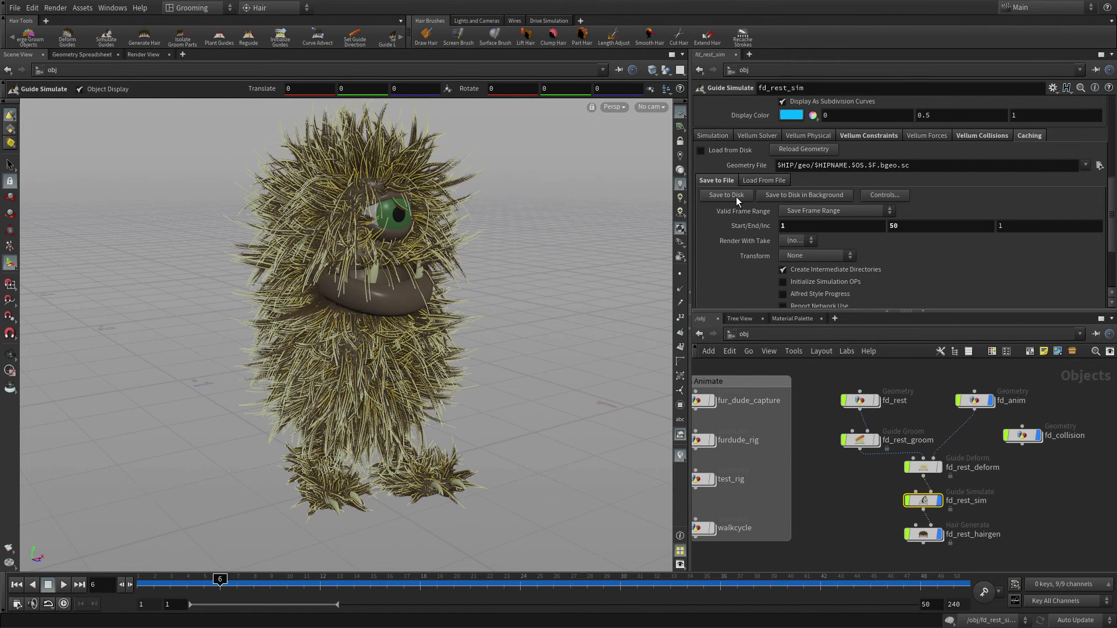
Set the guide cache's geometry file to $HIP/geo/hair/furdude_hair.$F.bgeo.sc and save the simulation to disk.
{"action": "left_click", "coordinate": [815, 165]}
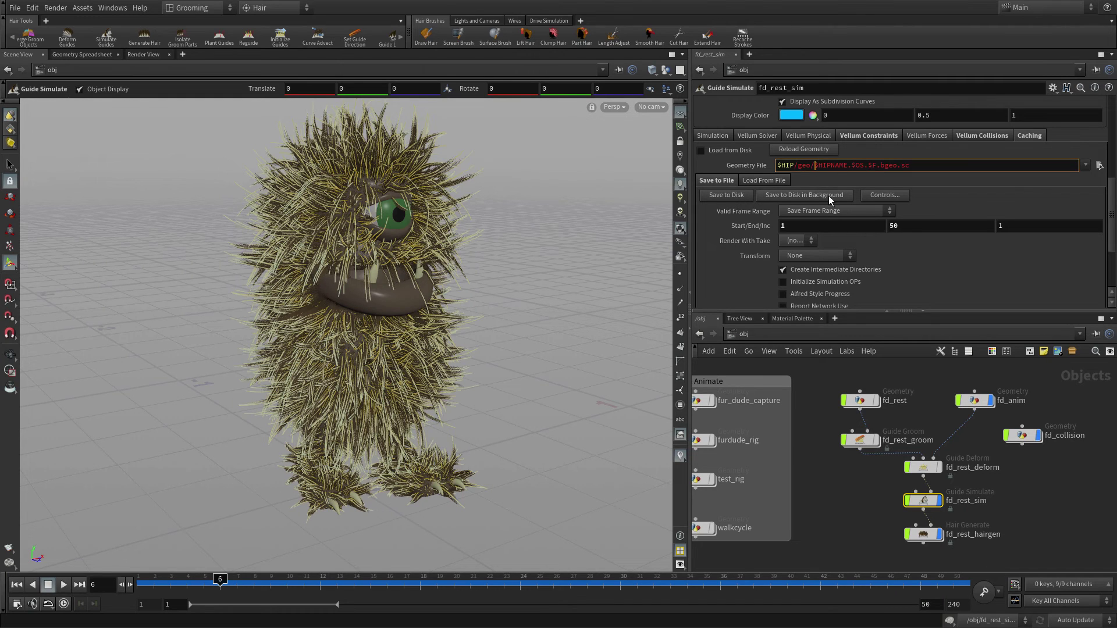
{"action": "type", "text": "hair/"}
{"action": "left_click_drag", "start_coordinate": [884, 165], "coordinate": [835, 166]}
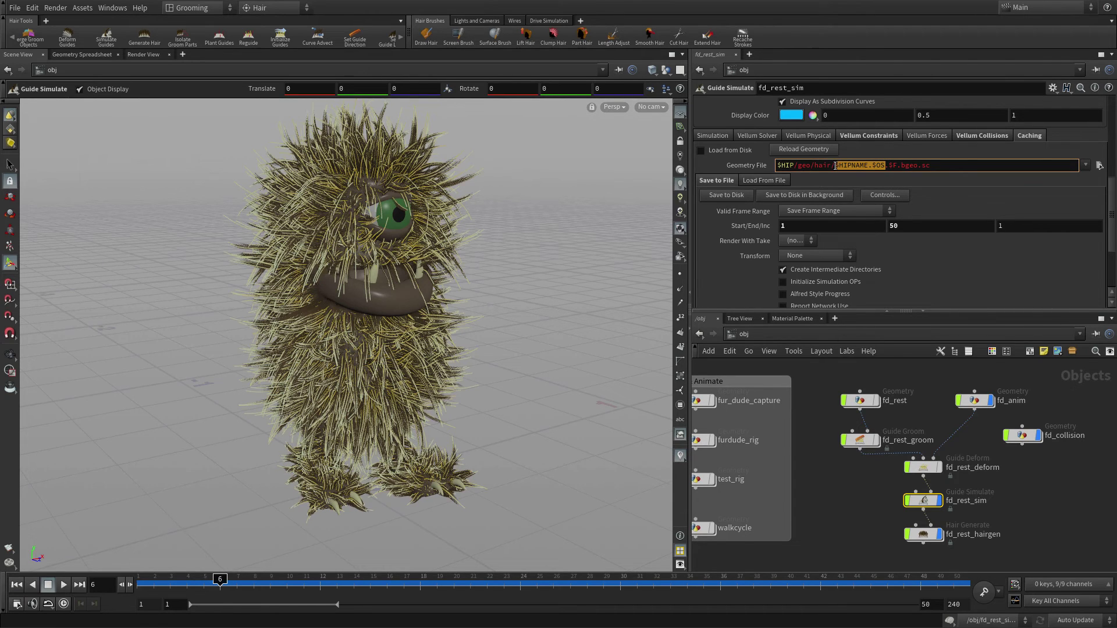
{"action": "type", "text": "furdude_hair"}
{"action": "key", "text": "Return"}
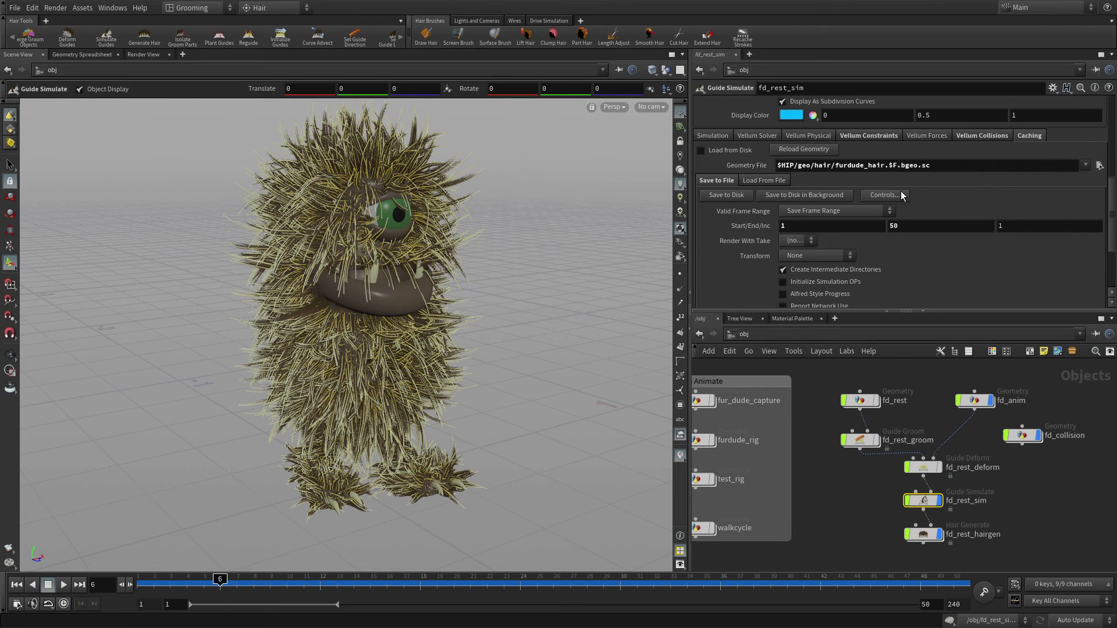
{"action": "left_click", "coordinate": [736, 199]}
Frame the character with room to walk, scrub the cached guide simulation, and return to frame 1.
{"action": "left_click", "coordinate": [17, 586]}
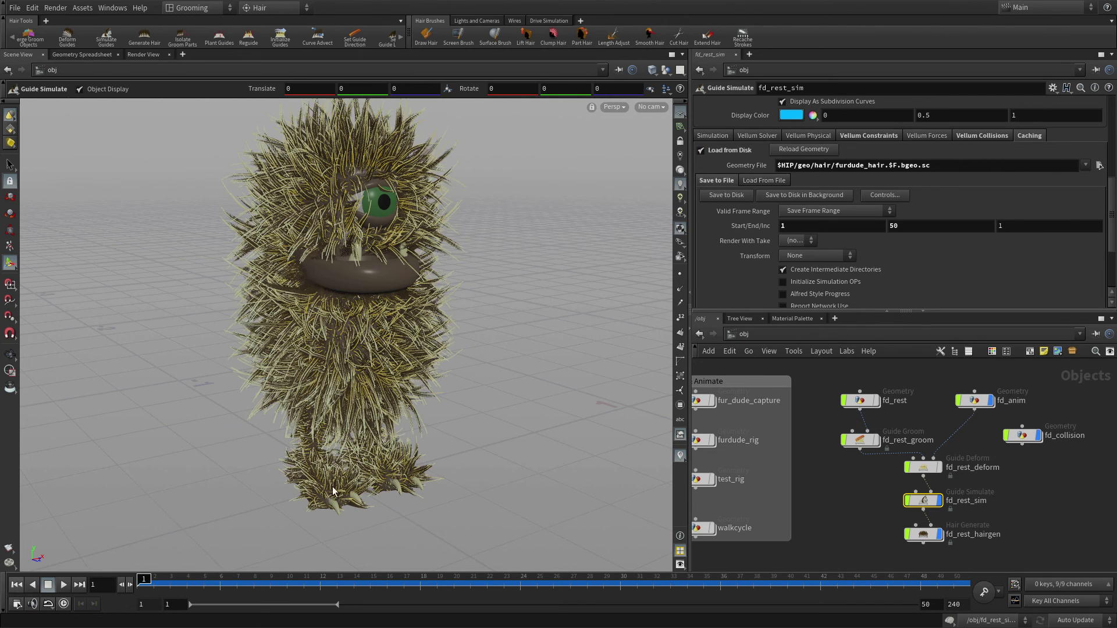
{"action": "key", "text": "Escape"}
{"action": "left_click_drag", "start_coordinate": [478, 428], "coordinate": [493, 430]}
{"action": "middle_click_drag", "start_coordinate": [505, 431], "coordinate": [276, 372], "text": "alt"}
{"action": "left_click_drag", "start_coordinate": [276, 372], "coordinate": [289, 365], "text": "alt"}
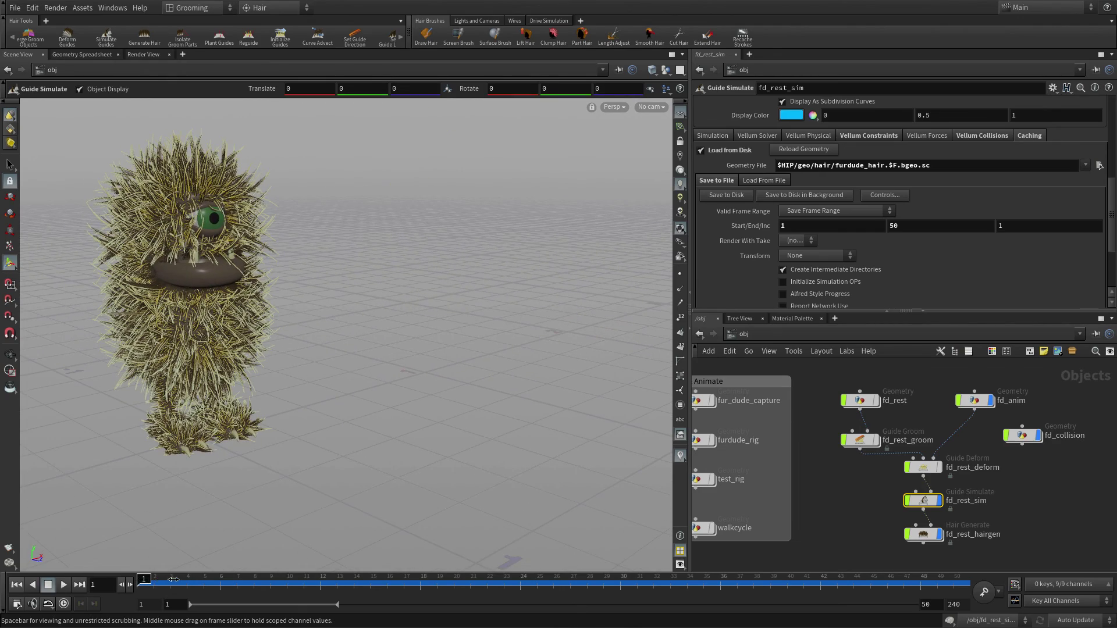
{"action": "left_click_drag", "start_coordinate": [174, 580], "coordinate": [17, 590]}
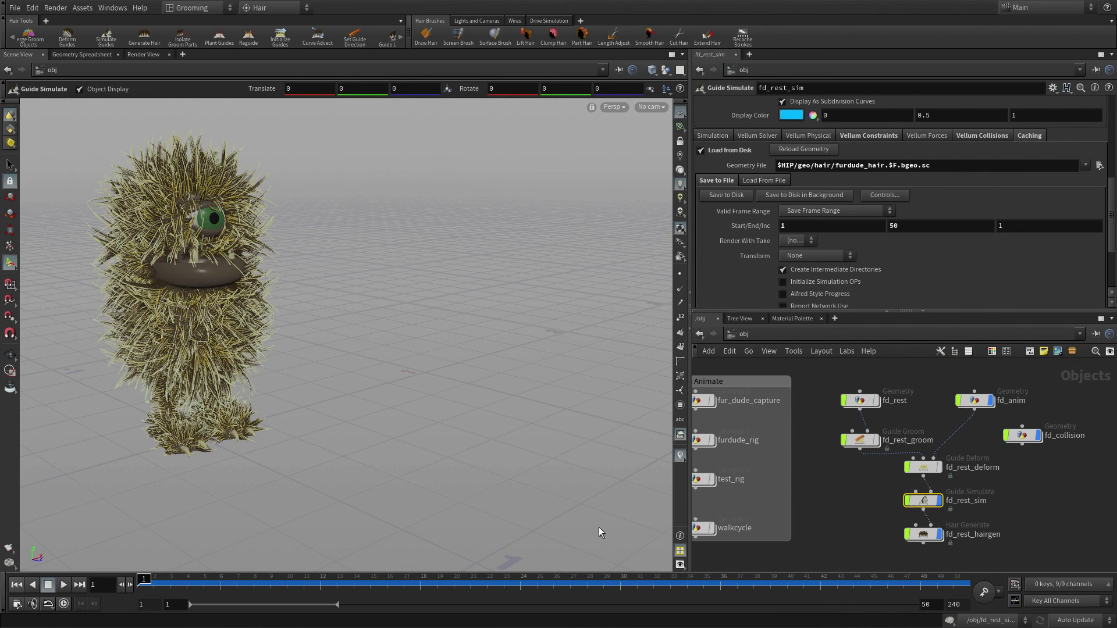
Set the hair density of fd_rest_hairgen to 1000000.
{"action": "left_click", "coordinate": [924, 536]}
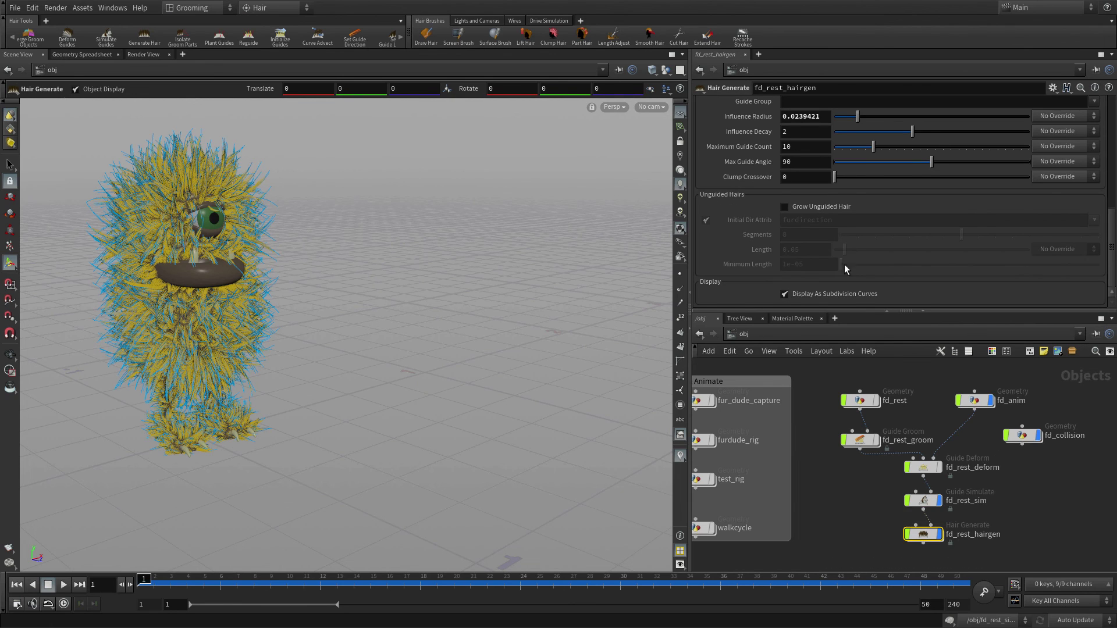
{"action": "scroll", "coordinate": [769, 148], "scroll_direction": "up", "scroll_amount": 5}
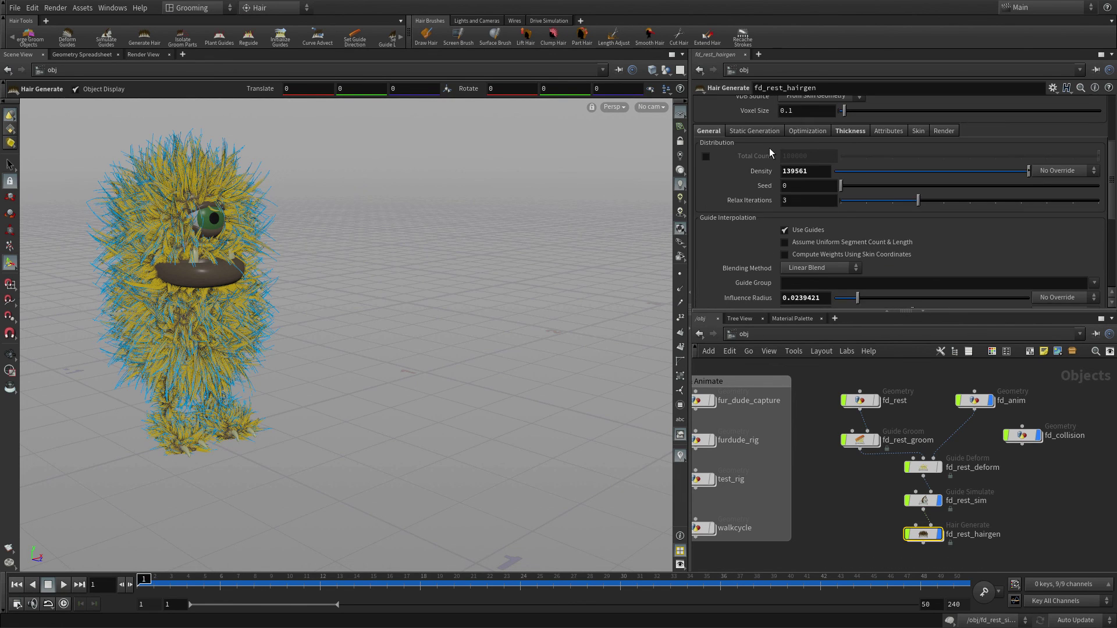
{"action": "left_click_drag", "start_coordinate": [817, 218], "coordinate": [772, 214]}
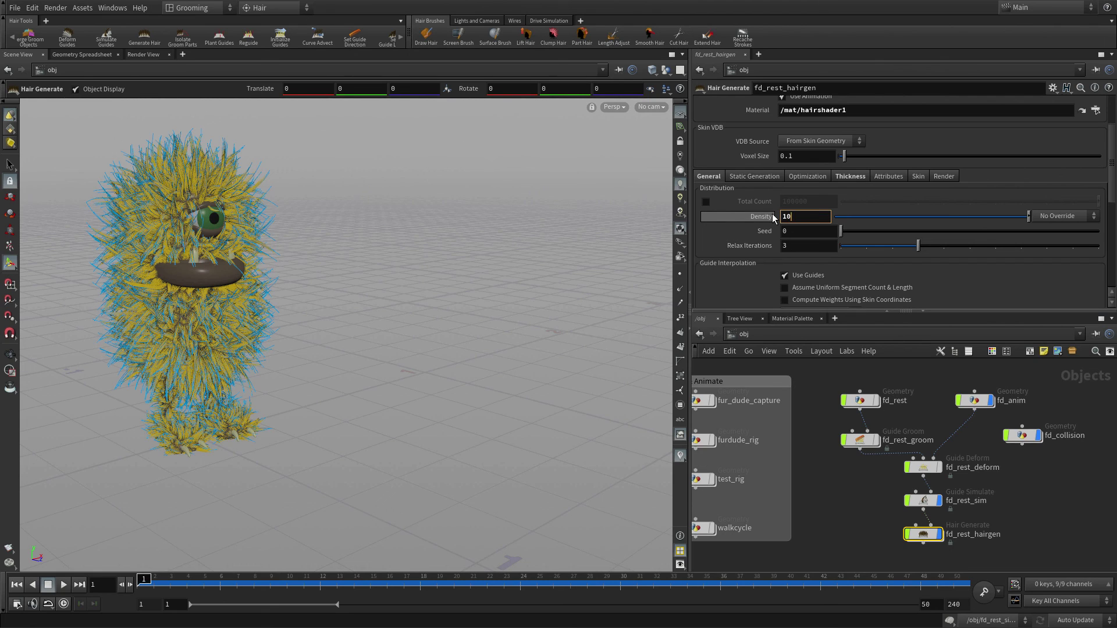
{"action": "type", "text": "1000000"}
{"action": "key", "text": "Return"}
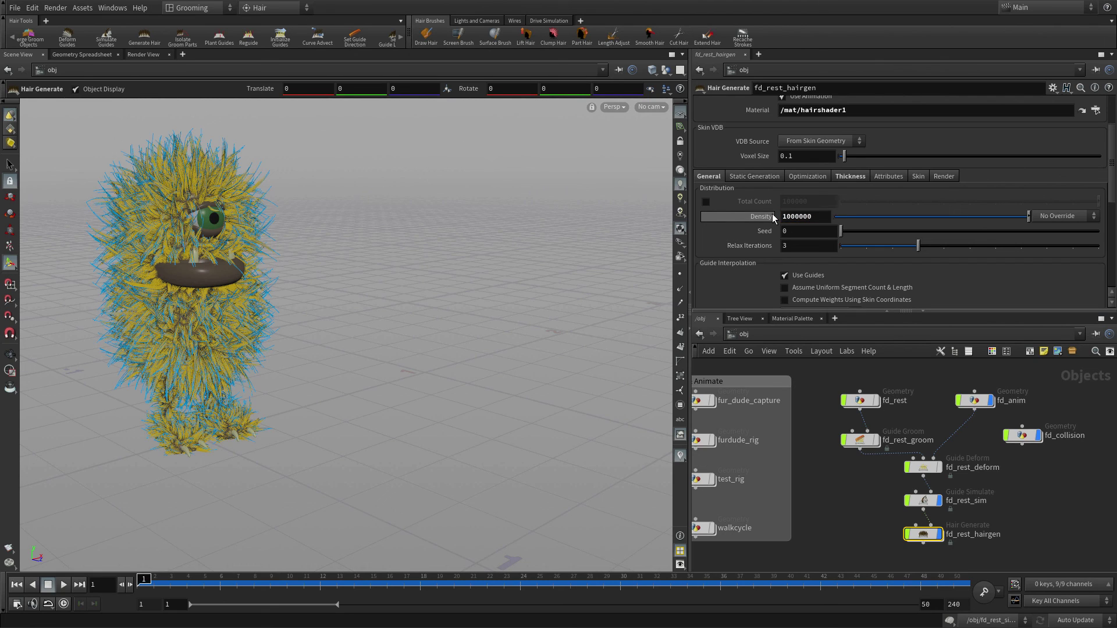